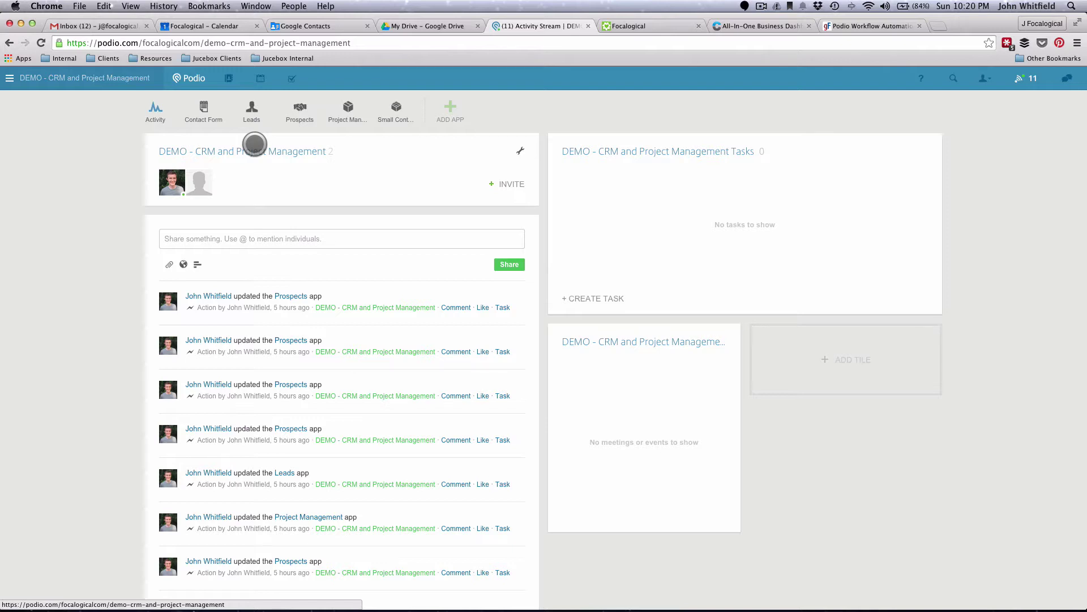
- Open the Leads app in the demo workspace and start a new lead
left_click(252, 108)
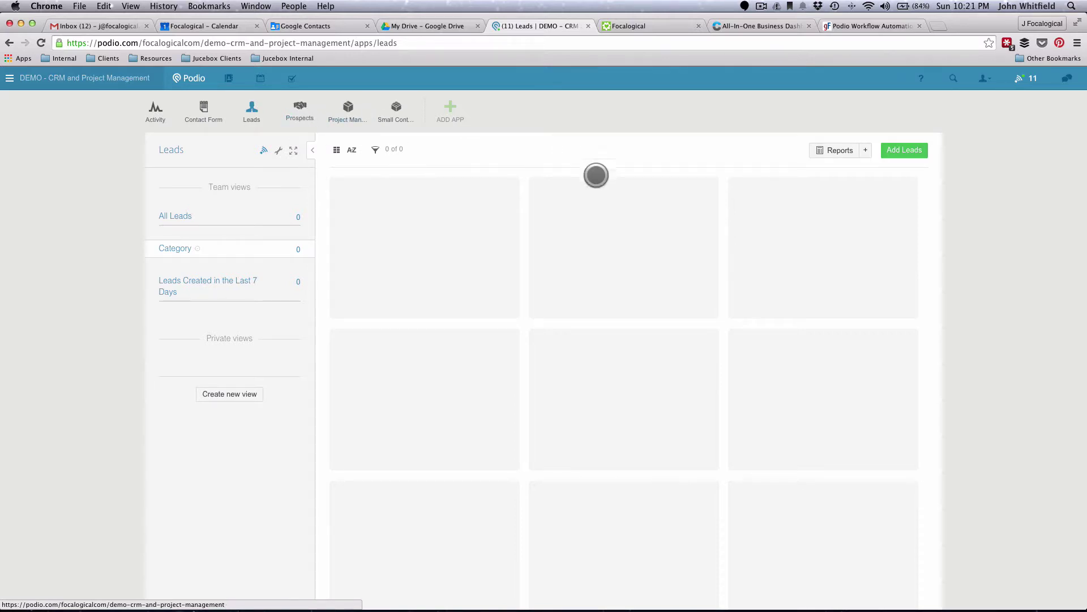
left_click(905, 150)
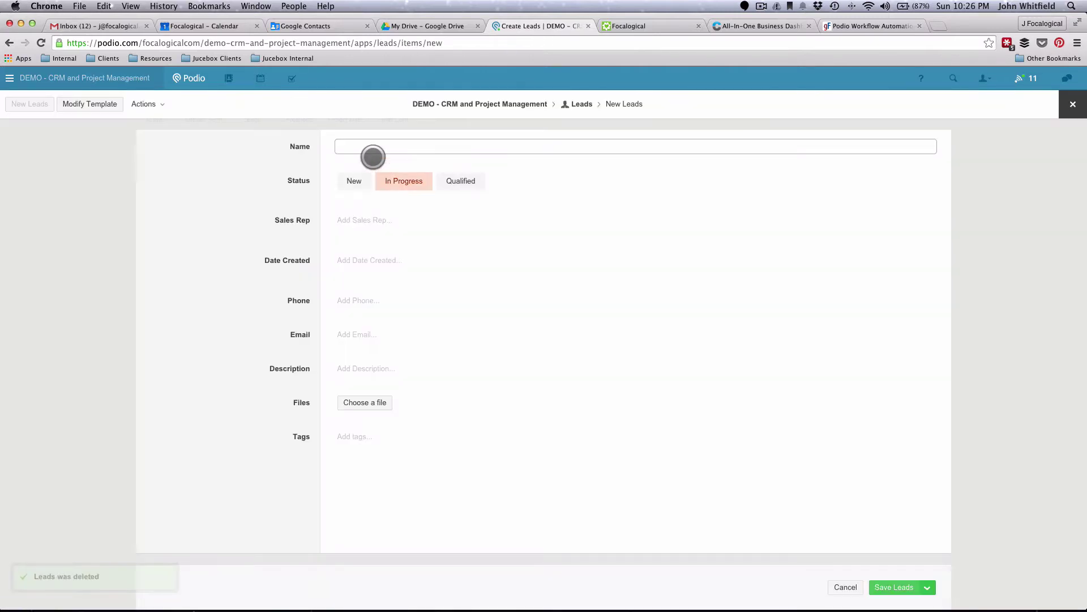
- Enter lead name Computer Inc, status New, a sales rep and creation date 1 February 2015
left_click(372, 146)
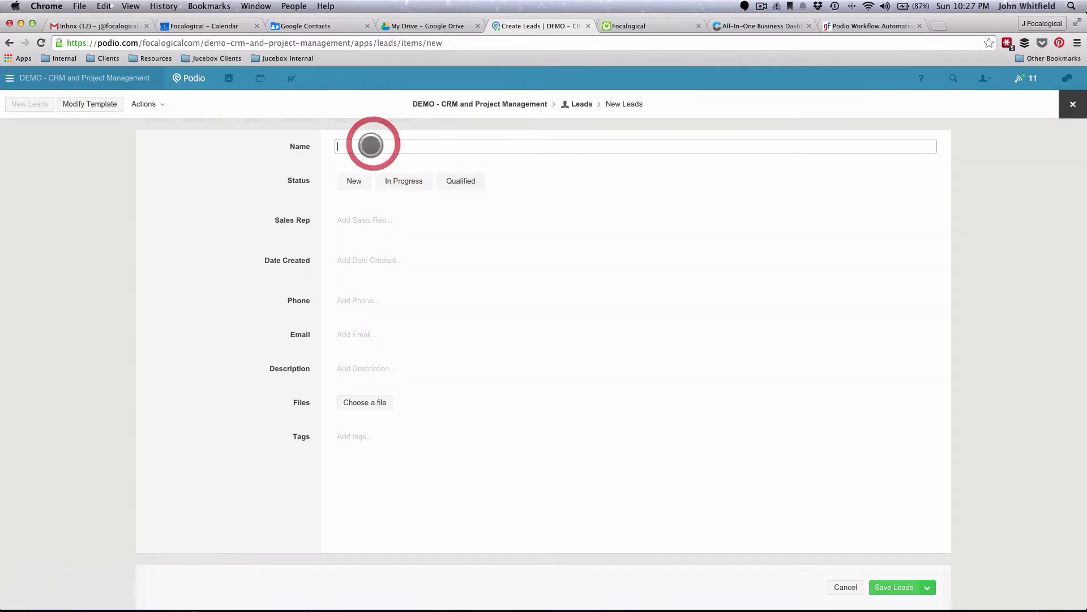
type("Computer Inc")
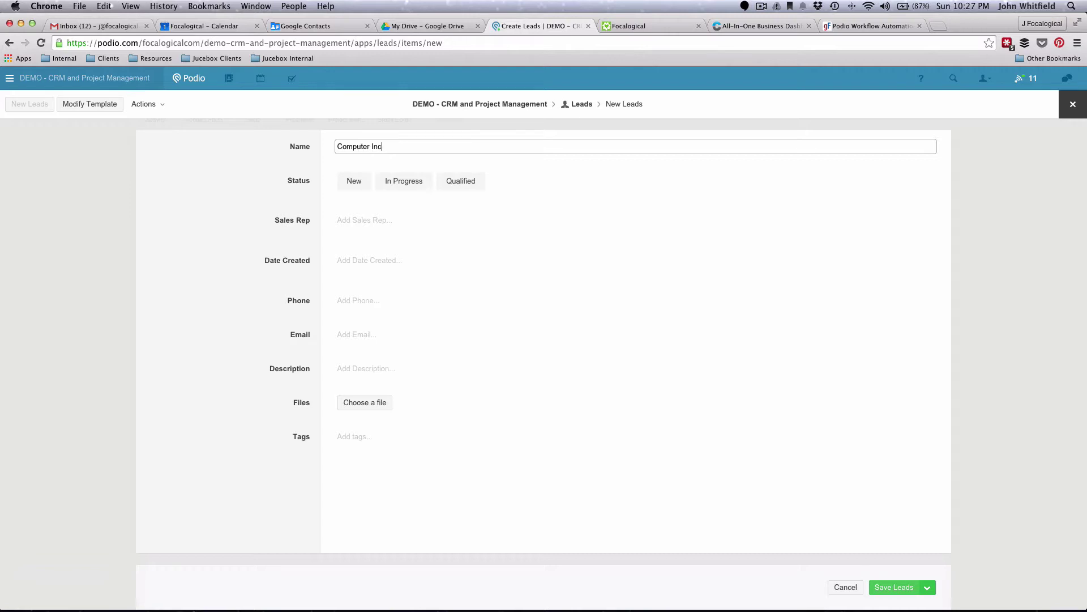
left_click(356, 180)
left_click(356, 219)
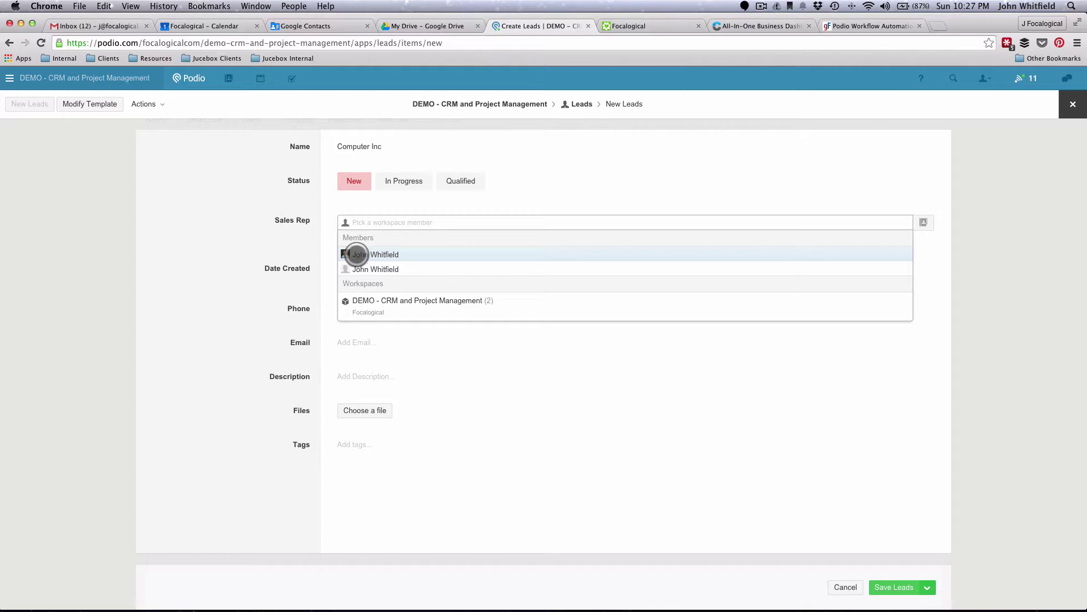
left_click(353, 250)
left_click(276, 242)
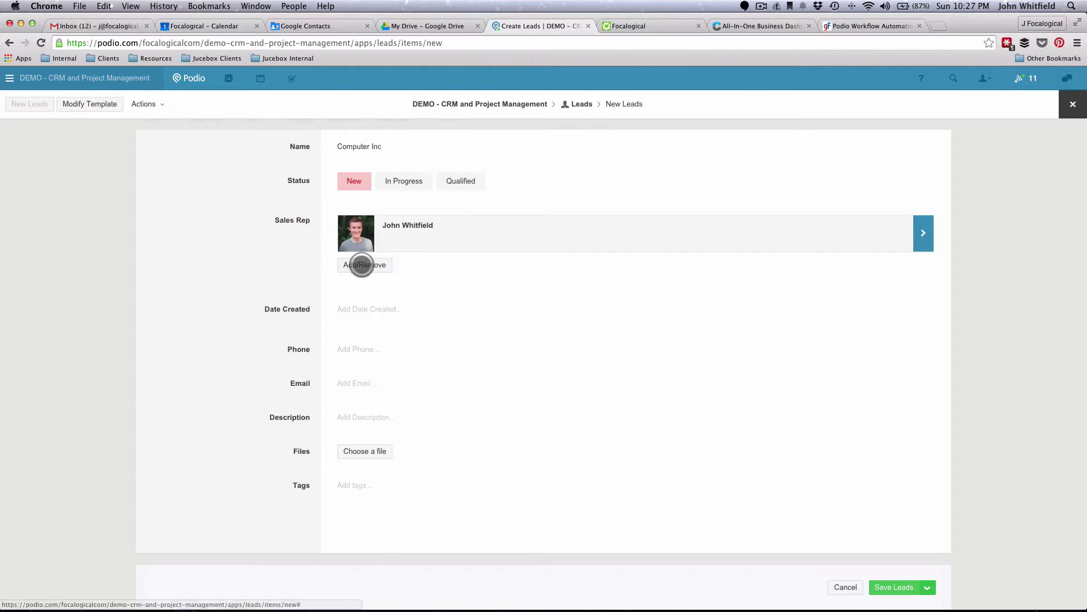
left_click(364, 262)
left_click(277, 286)
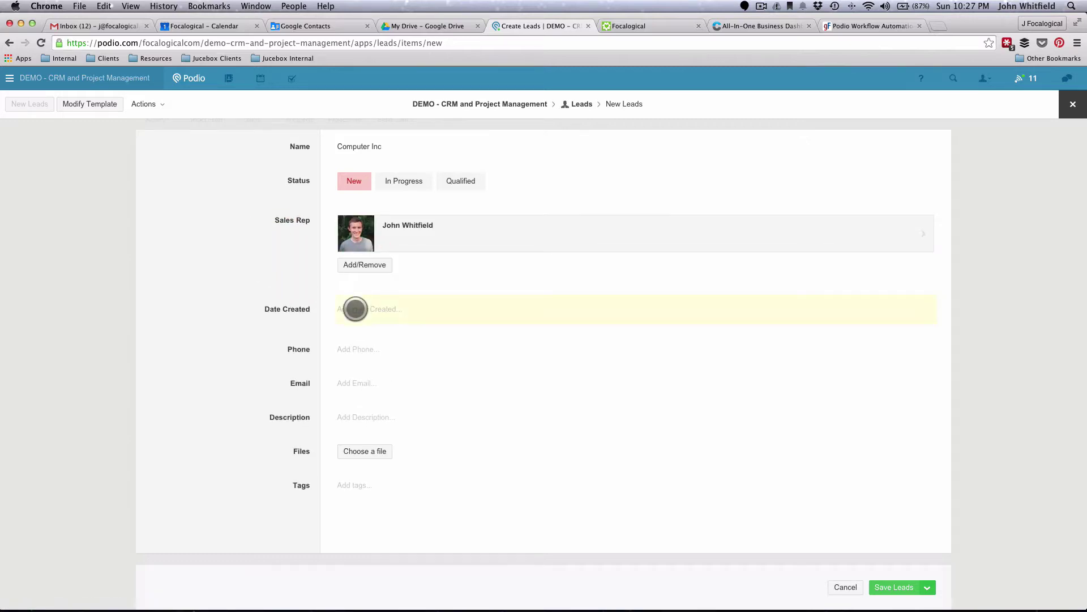
left_click(354, 308)
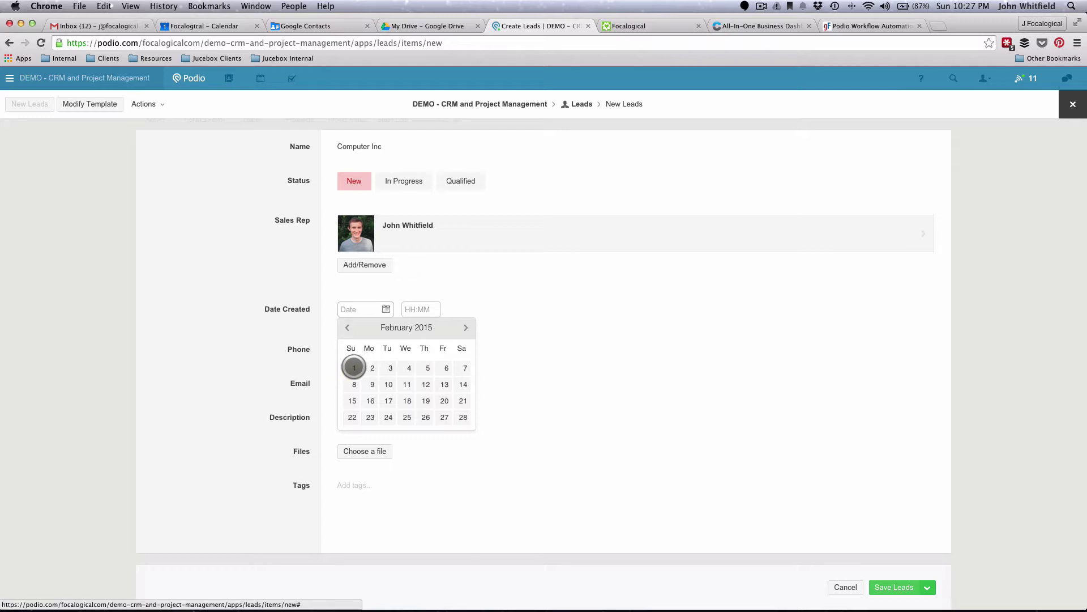
left_click(354, 366)
left_click(259, 332)
- Fill in the lead's phone, email and description 'Interested in our product.', then save it
left_click(351, 351)
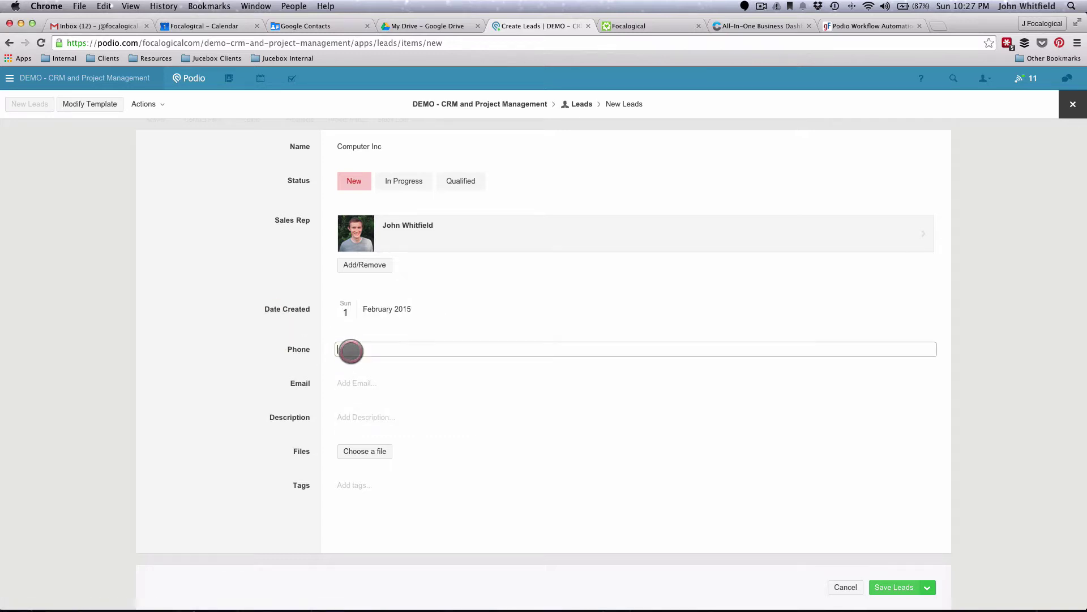
key("Tab")
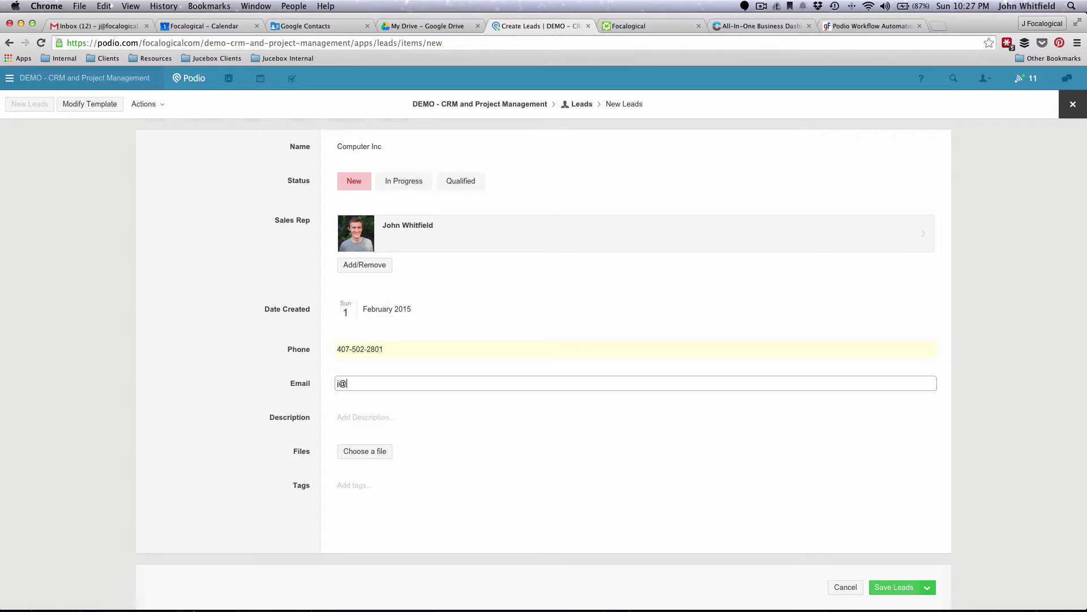
key("Tab")
type("Interes")
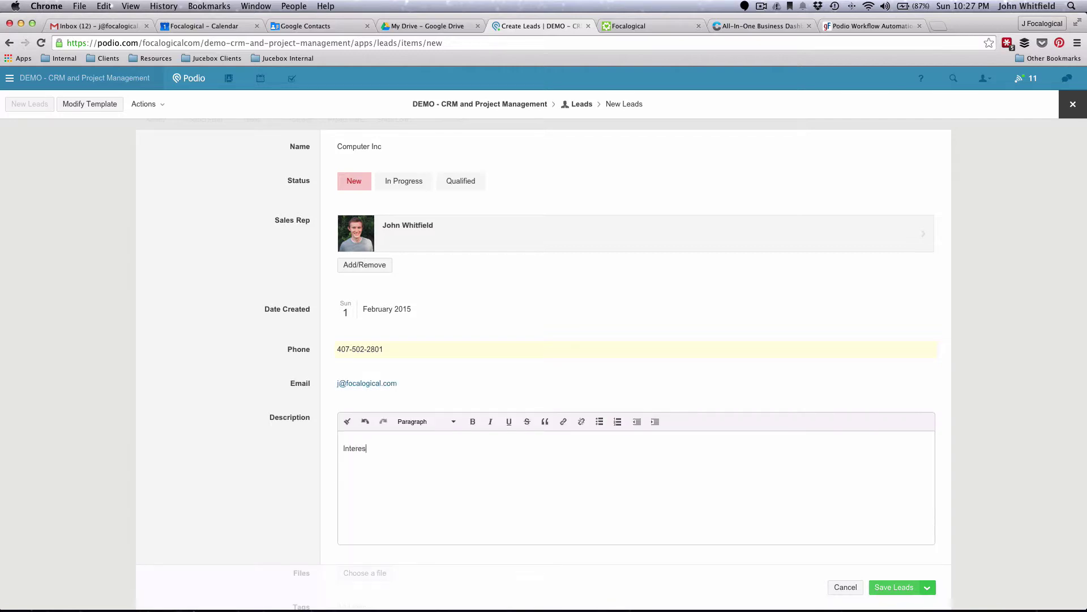
type("ted in our product.s")
key("BackSpace")
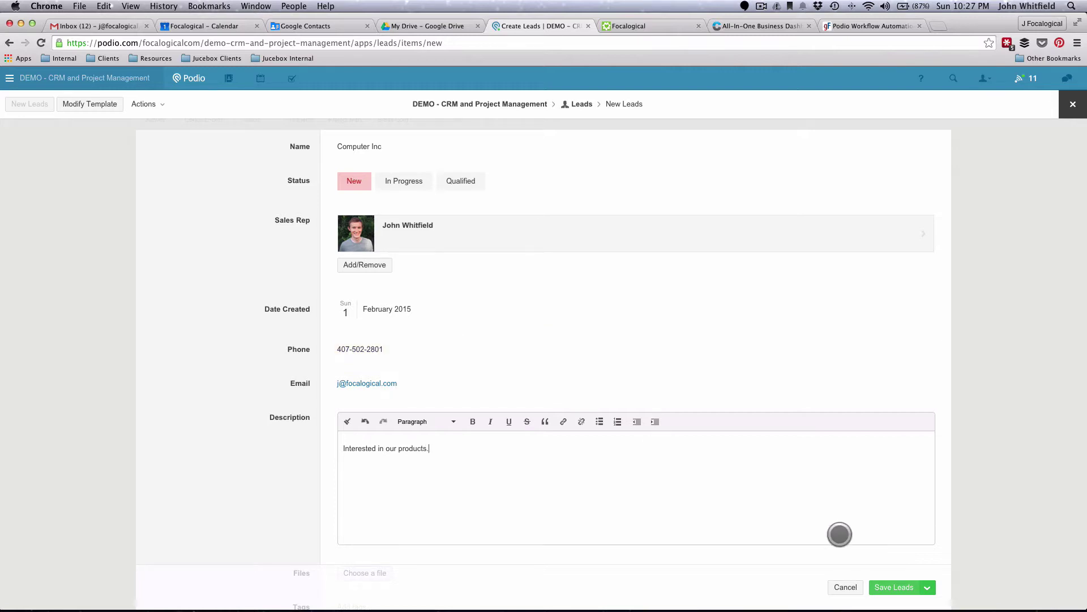
left_click(883, 587)
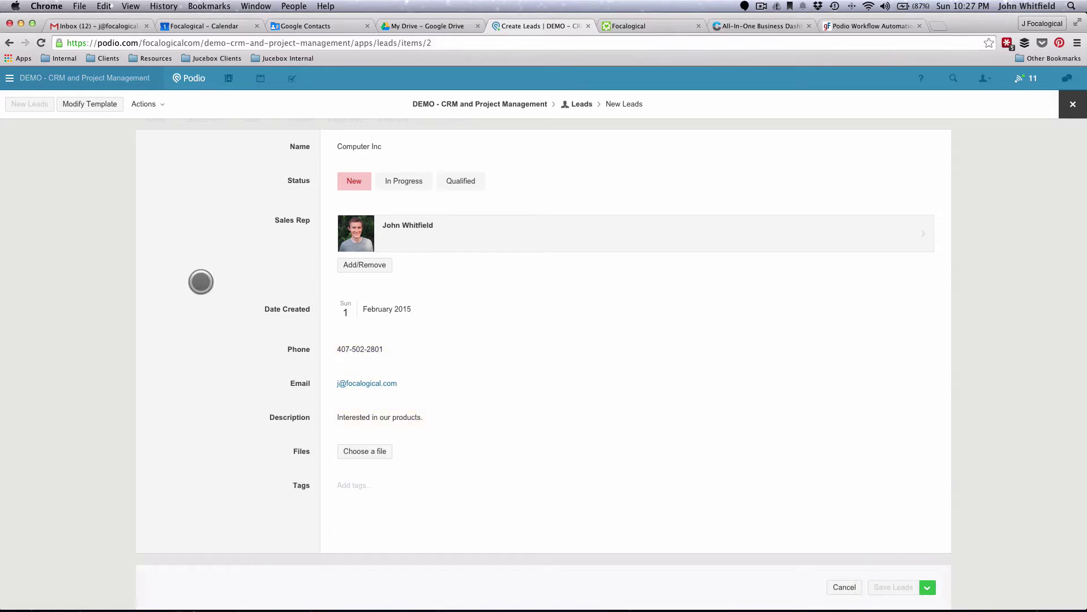
- Return to the Leads list, open Computer Inc, and open its New Lead Computer Inc task
left_click(97, 458)
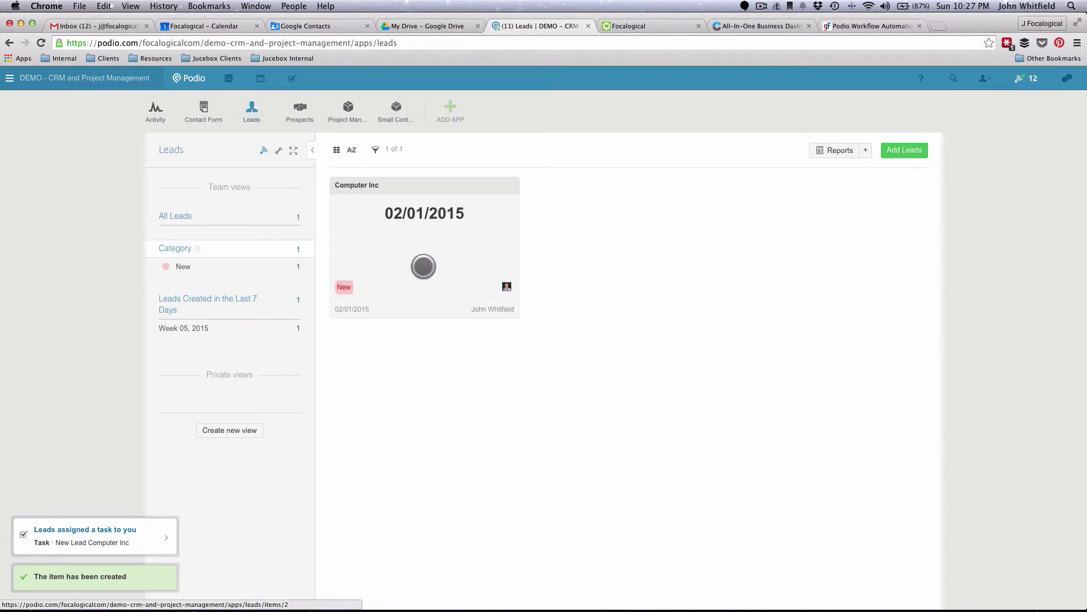
left_click(424, 266)
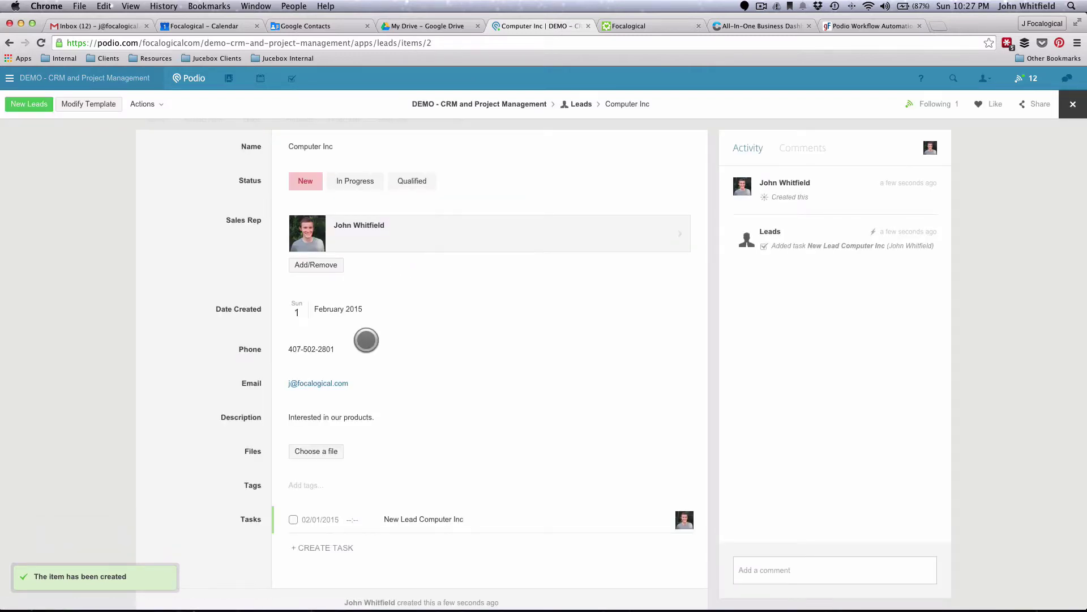
scroll(396, 487, "down", 1)
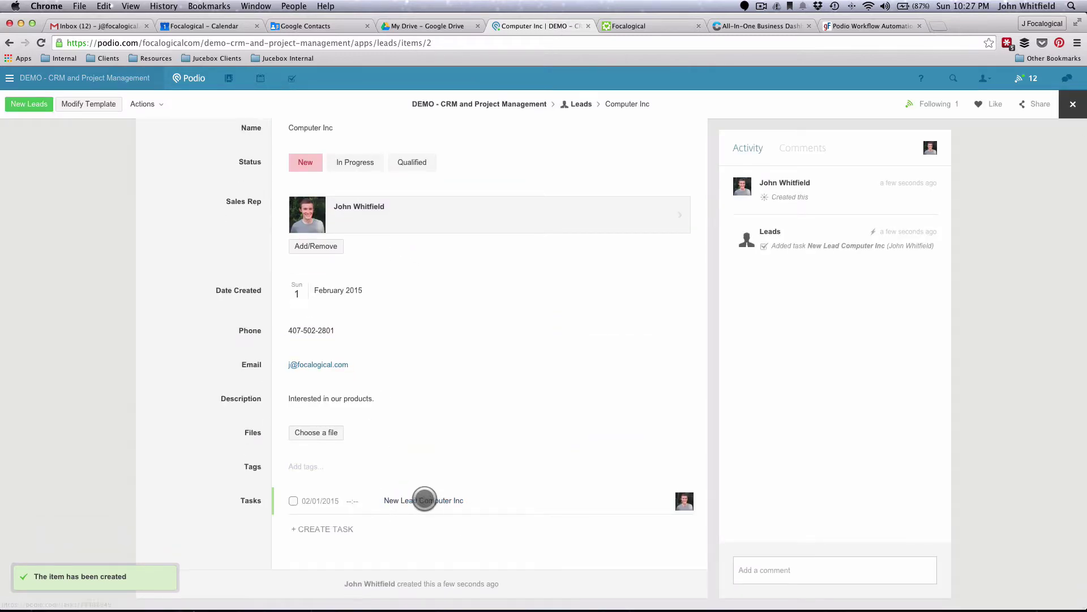
left_click(428, 503)
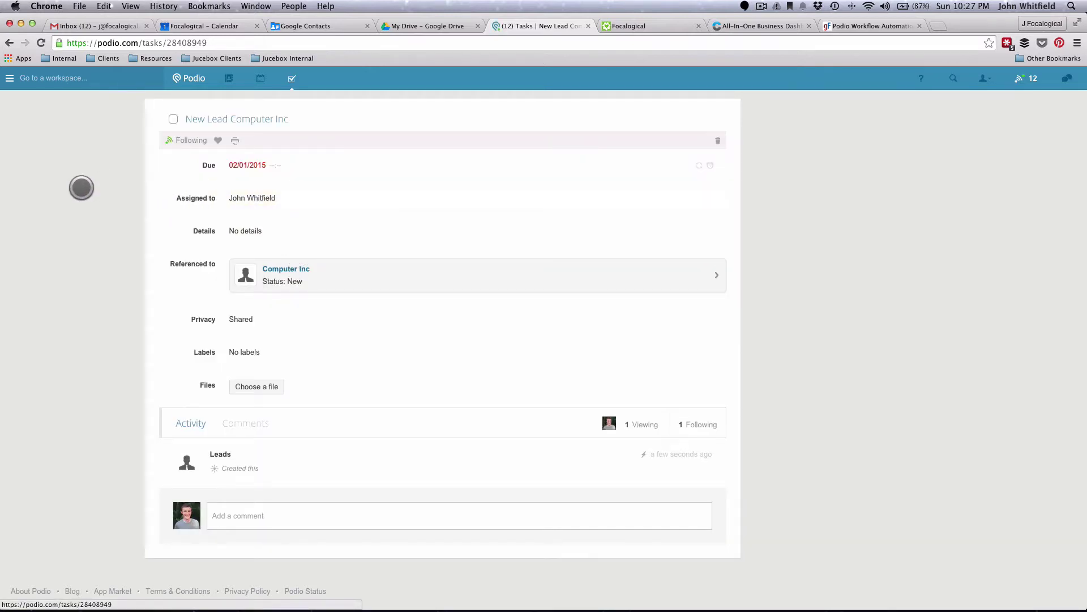
- Change the referenced Computer Inc lead's status from New to Qualified, then return to the task
left_click(81, 188)
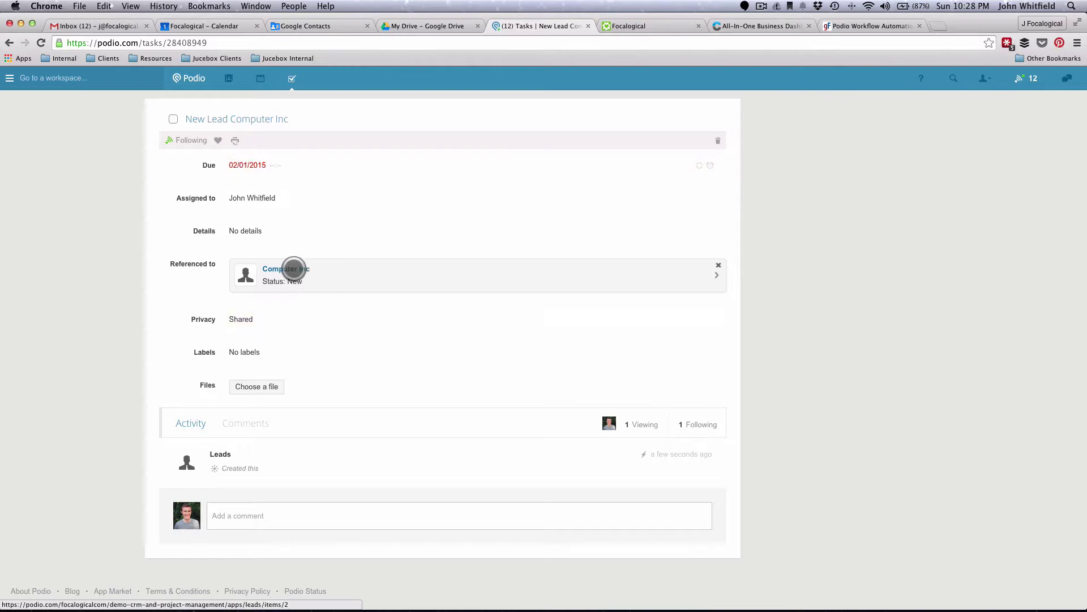
left_click(288, 268)
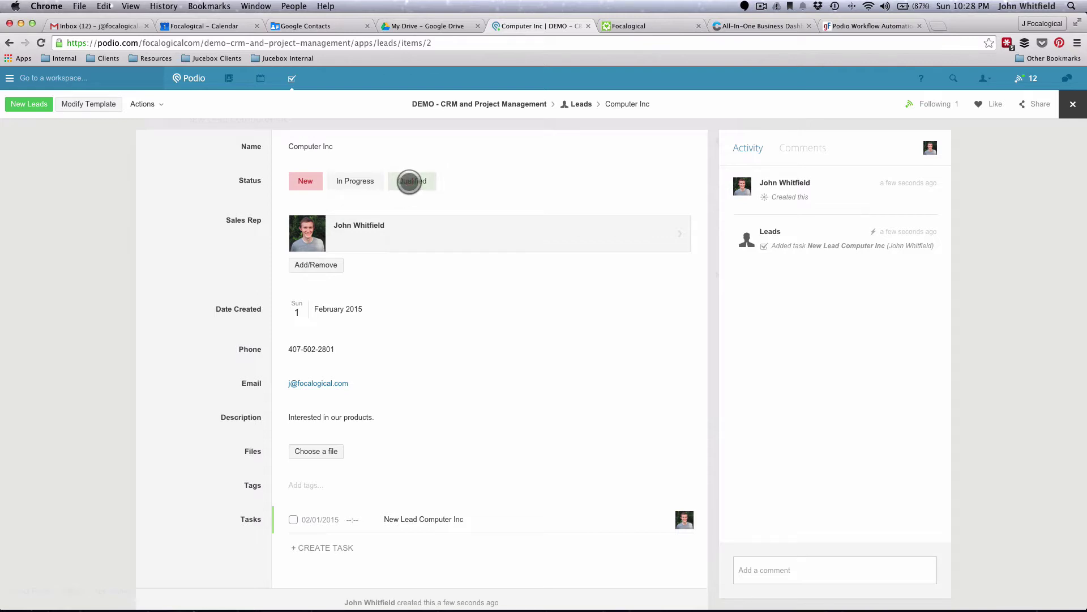
left_click(409, 181)
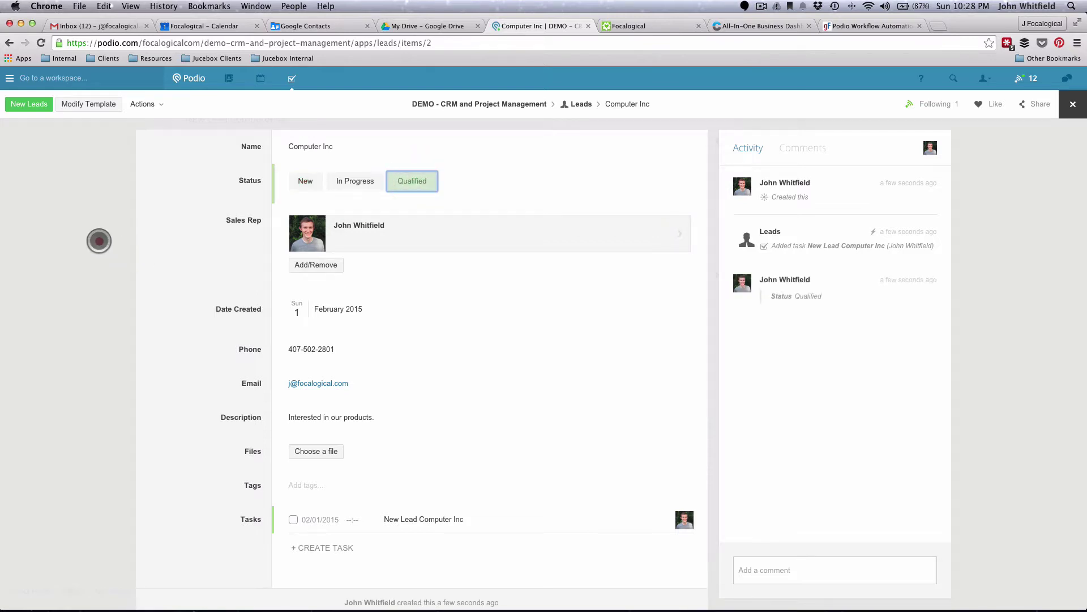
left_click(100, 241)
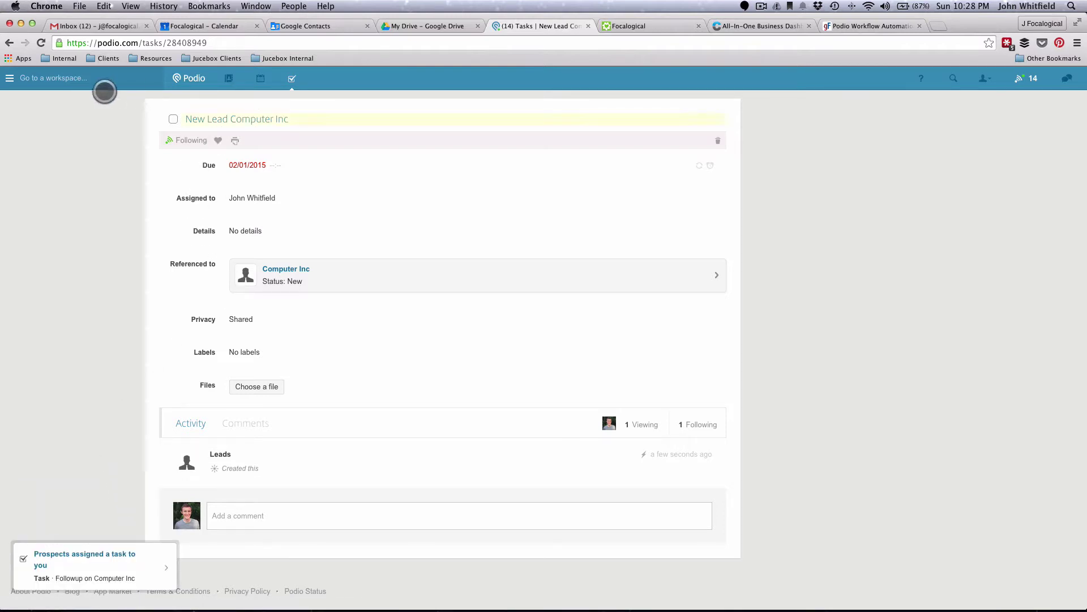
- Go to the DEMO - CRM and Project Management workspace and open the Prospects app
left_click(93, 83)
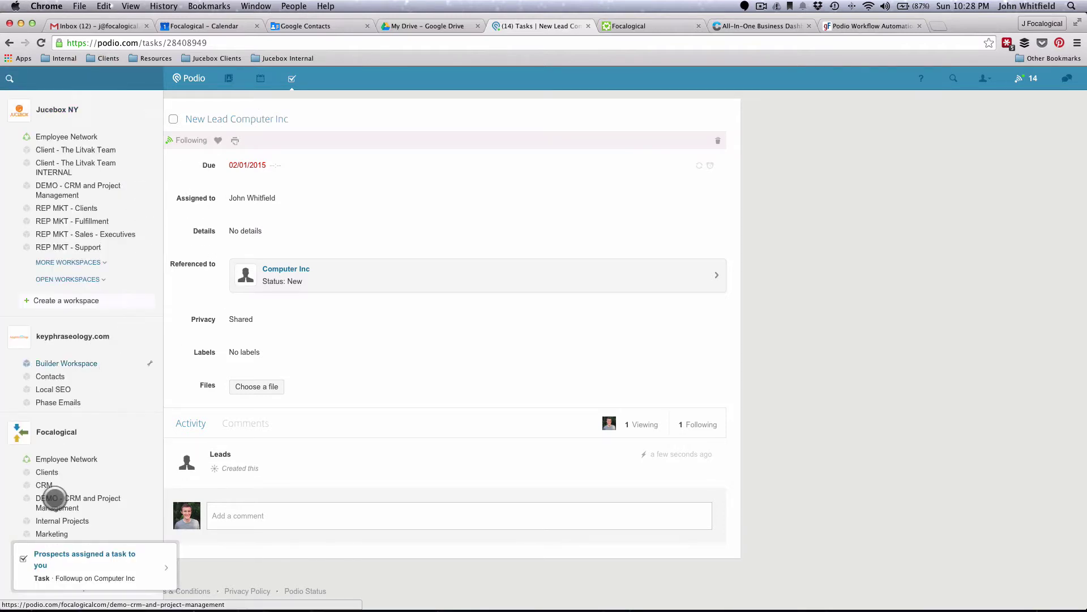
left_click(55, 498)
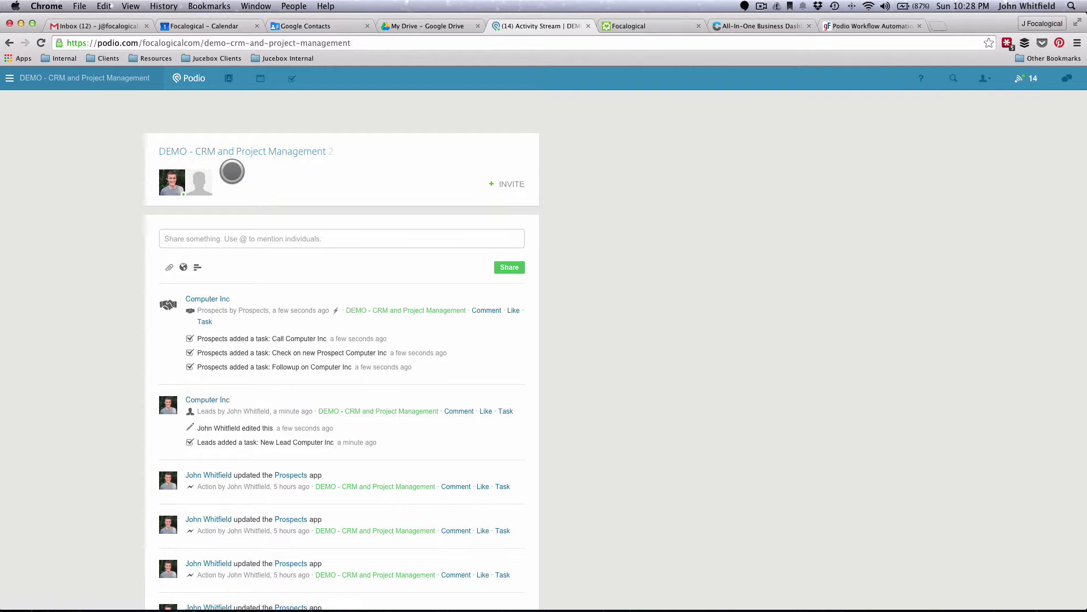
left_click(299, 108)
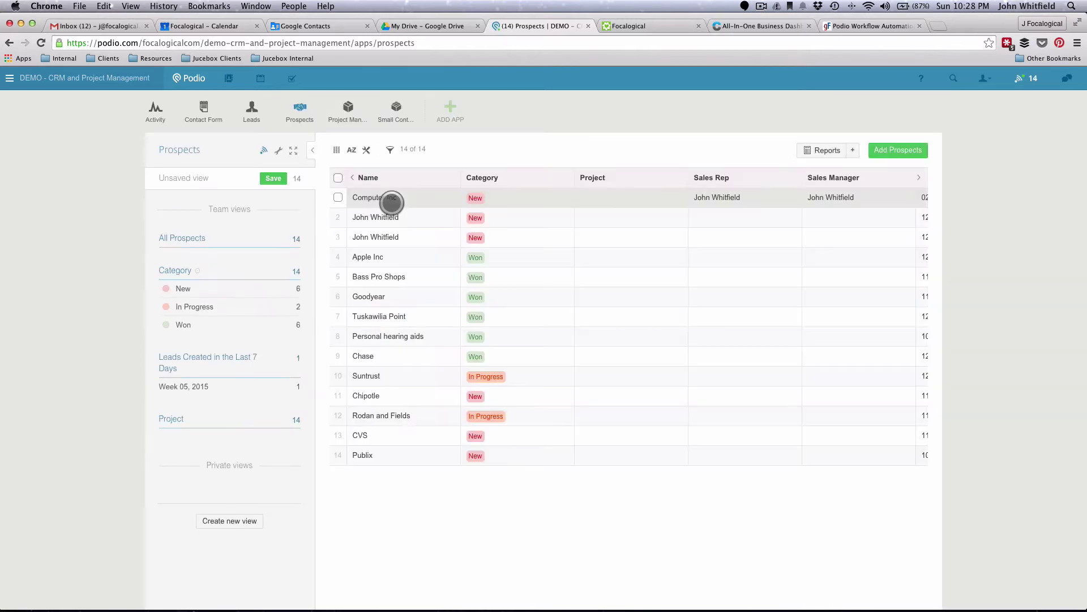
- Open the Computer Inc prospect and review its Lead Item, Lead Notes and Tasks sections
left_click(388, 201)
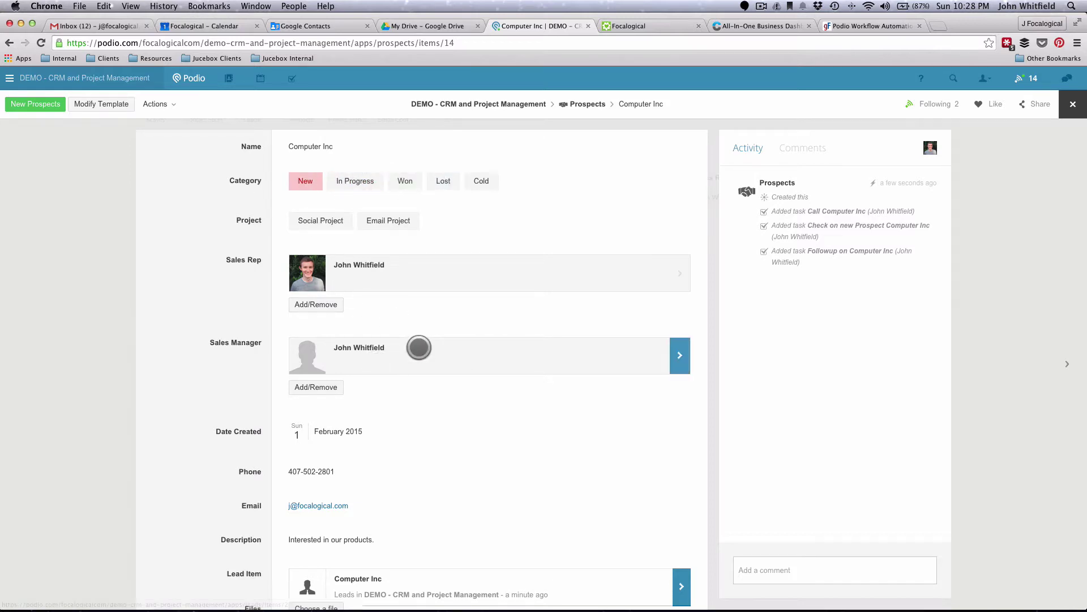
scroll(419, 348, "down", 4)
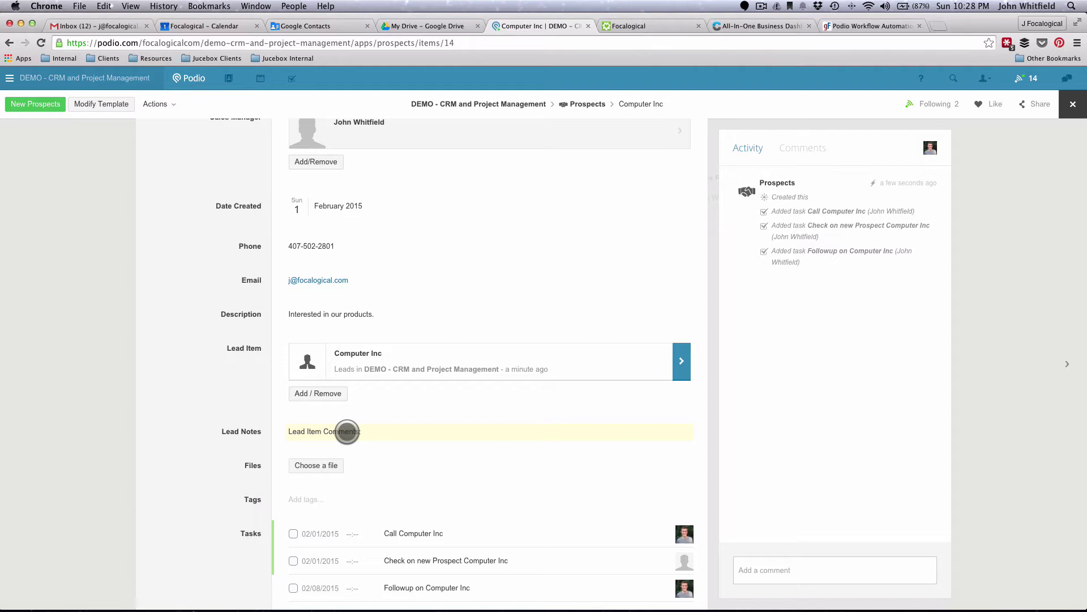
scroll(376, 433, "down", 3)
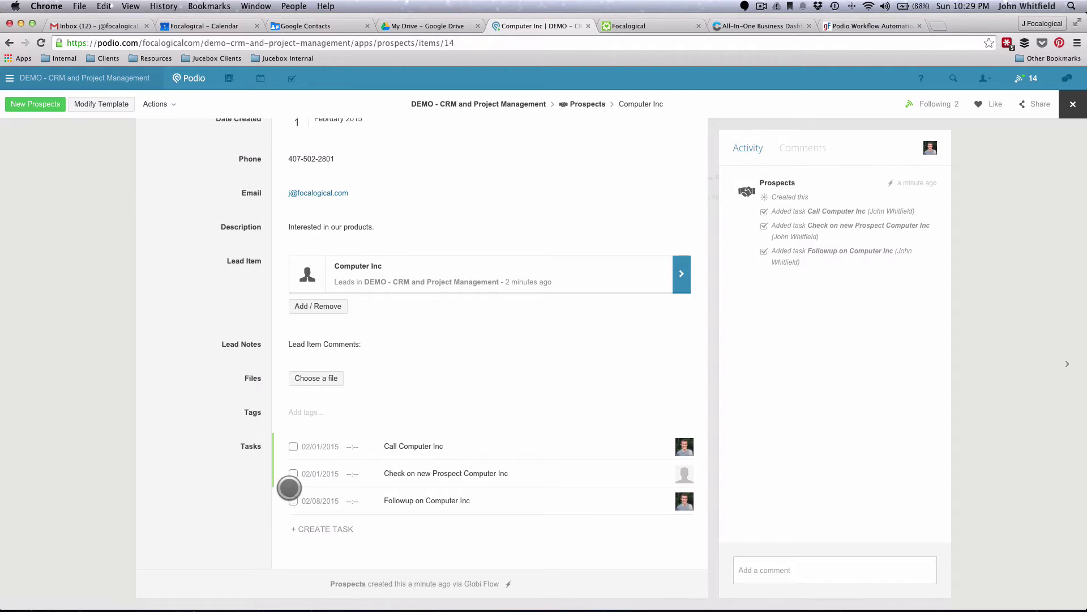
scroll(290, 487, "up", 2)
scroll(289, 487, "up", 5)
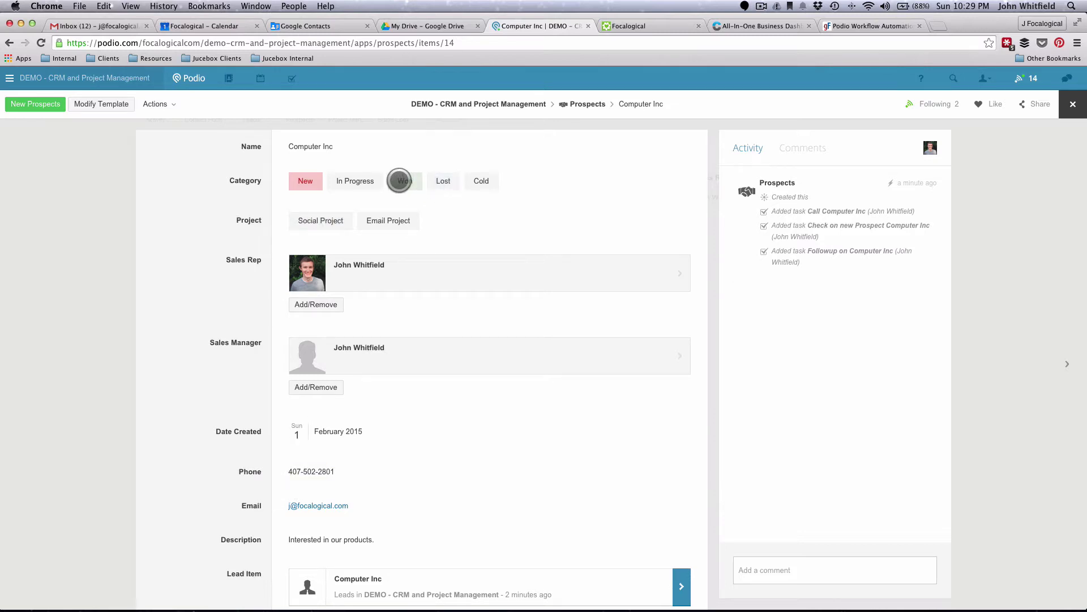
- Set the Computer Inc prospect's Project to Social Project, then switch to the Globiflow tab
left_click(381, 221)
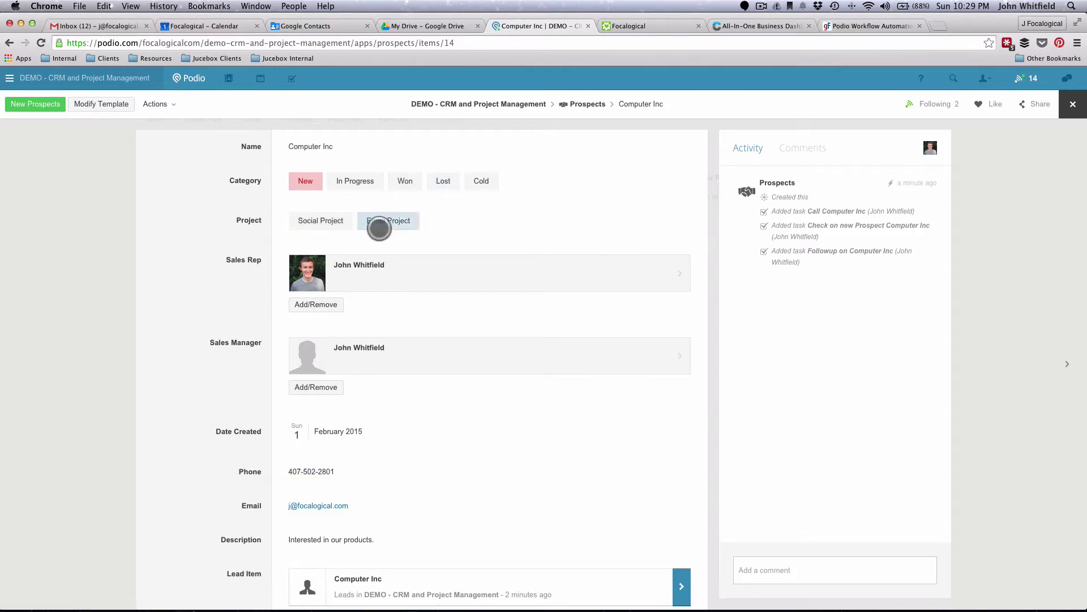
left_click(385, 220)
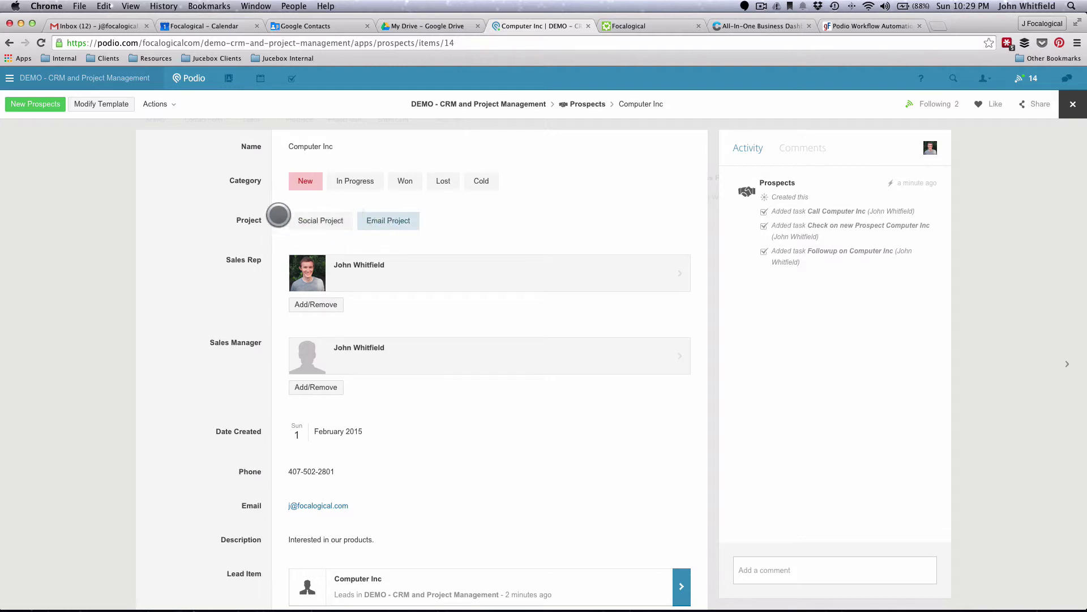
left_click(321, 220)
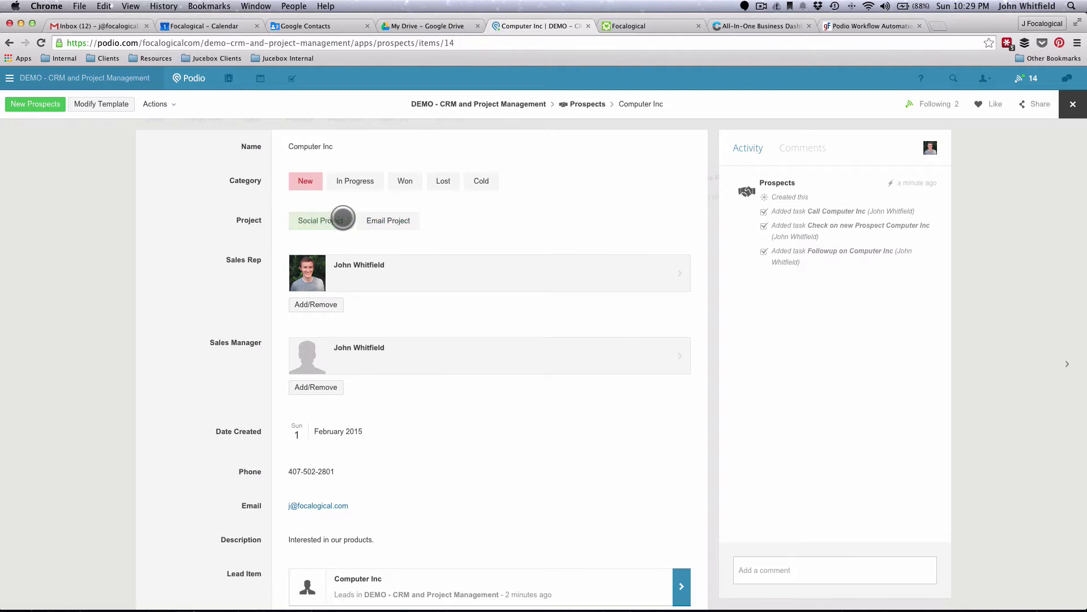
left_click(405, 221)
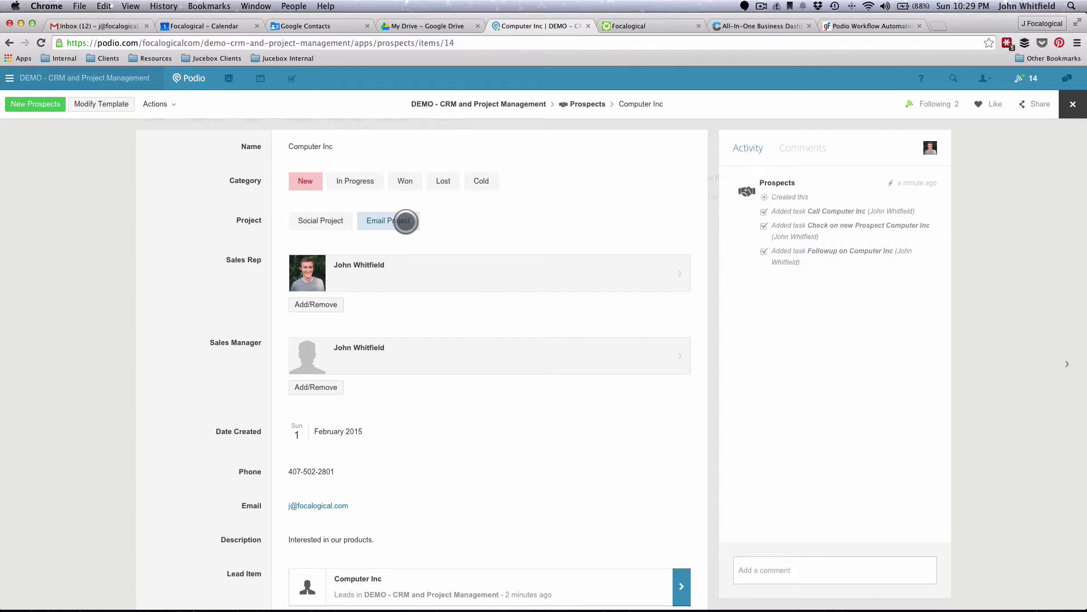
left_click(406, 221)
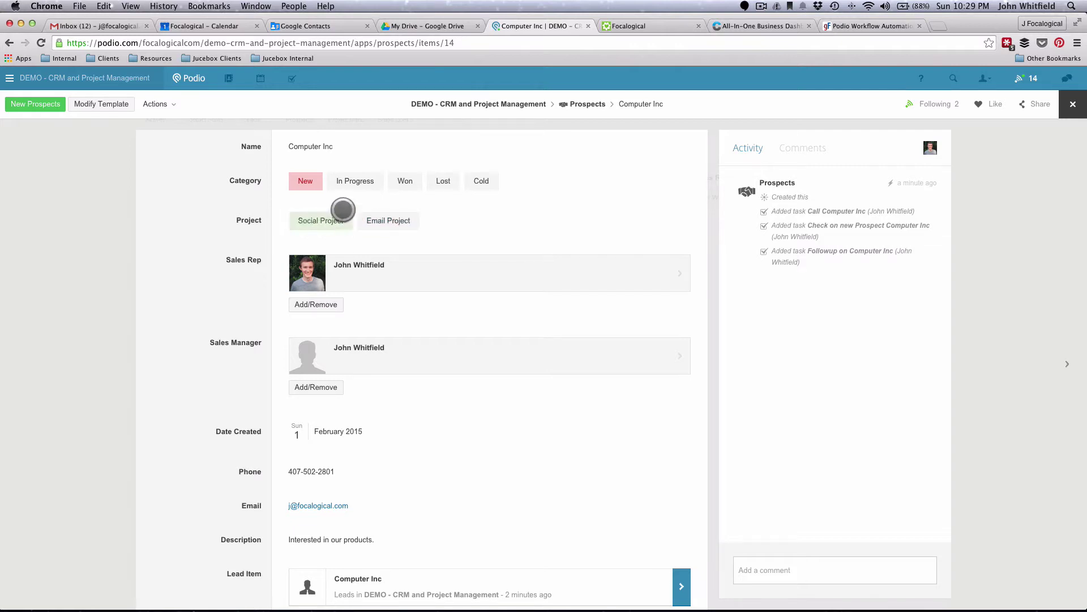
left_click(401, 182)
left_click(318, 227)
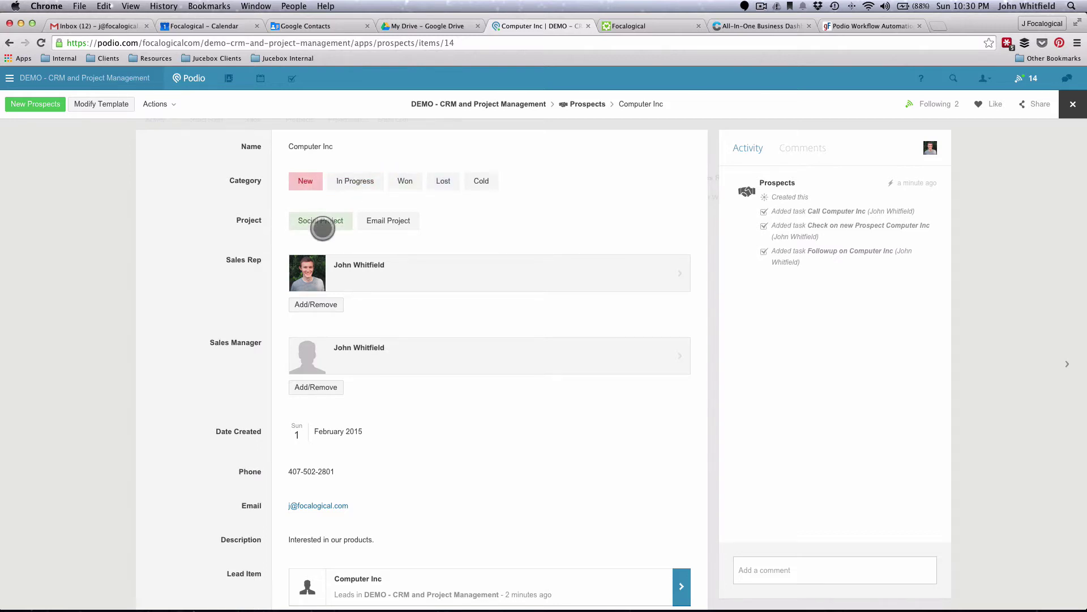
left_click(857, 29)
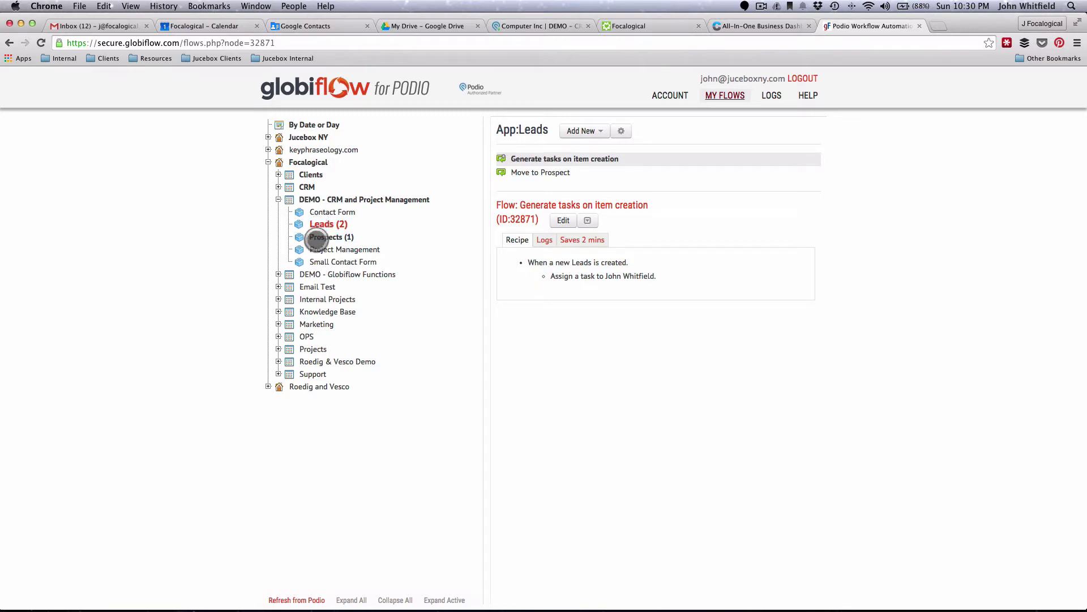
- Select Prospects in the app tree and create a new flow triggered by Item Updated
left_click(317, 238)
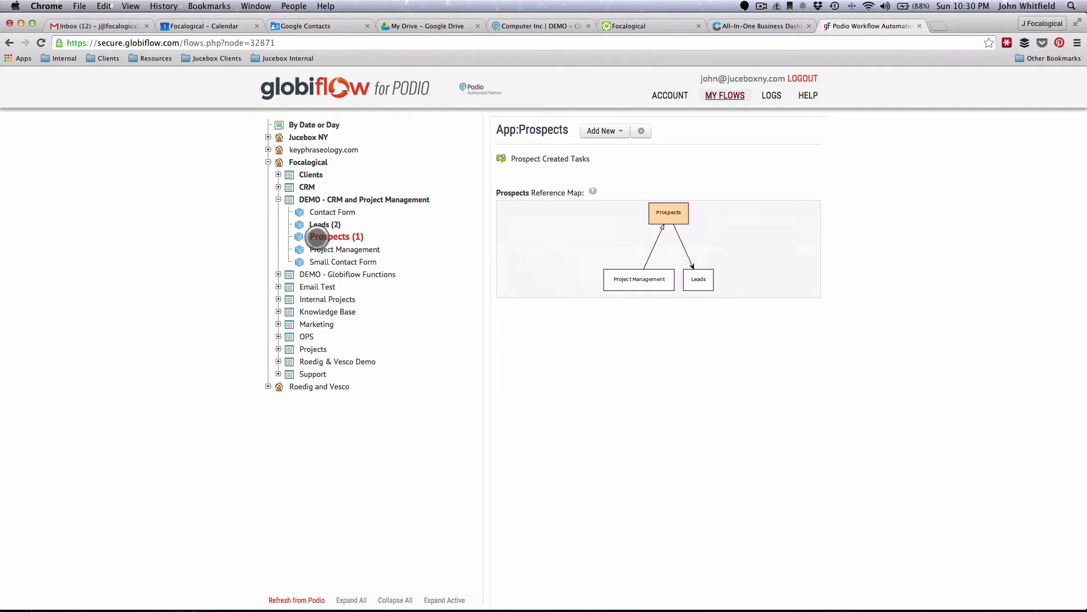
left_click(605, 131)
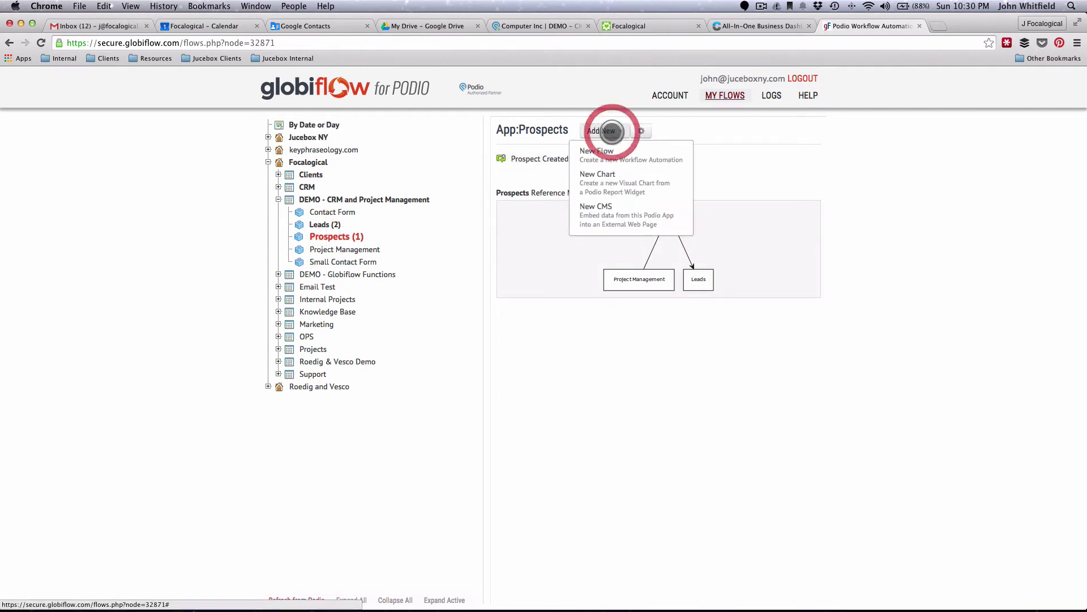
left_click(596, 153)
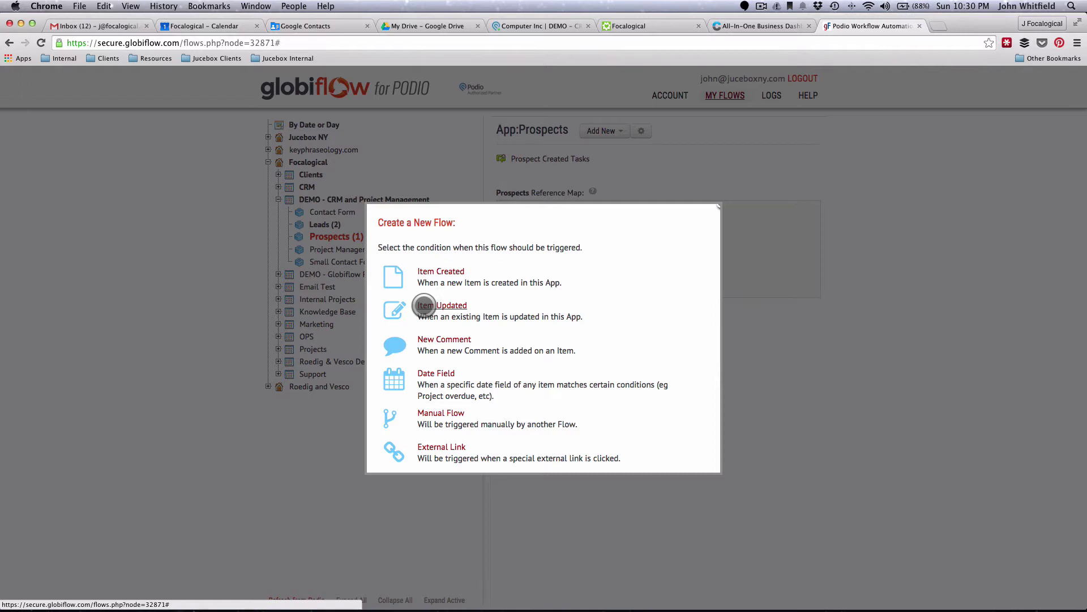
left_click(423, 306)
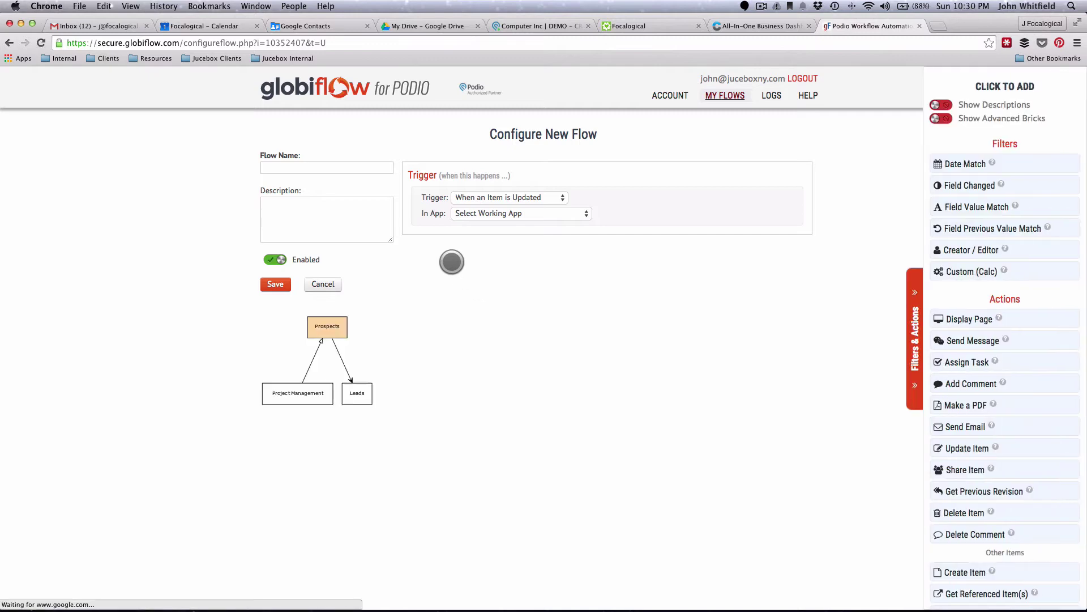
- Name the flow 'Move to Project Management', keeping When an Item is Updated as trigger
left_click(309, 168)
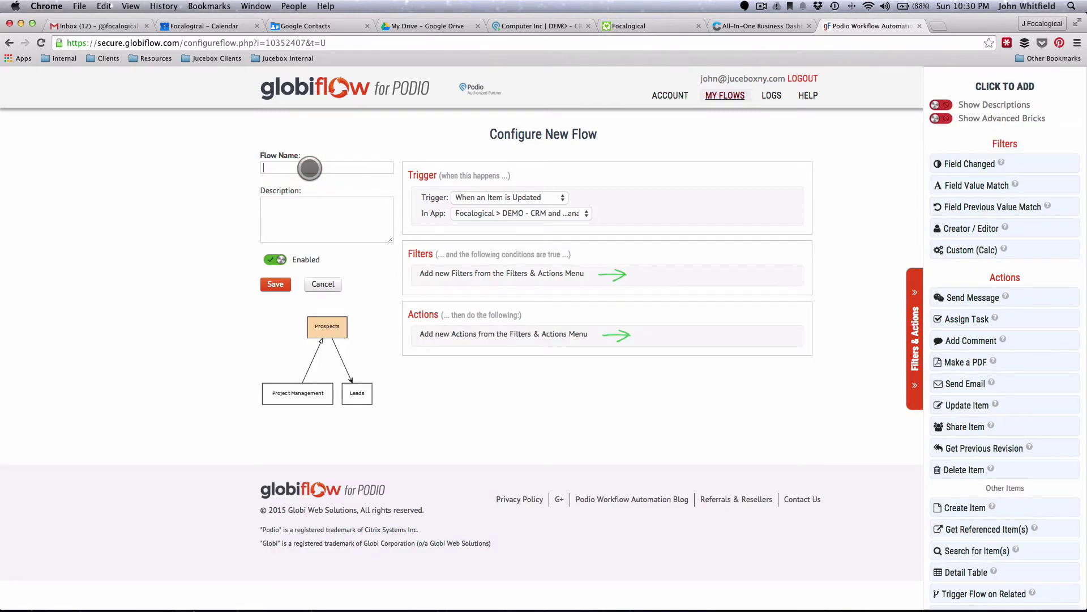
type("Move to Proje")
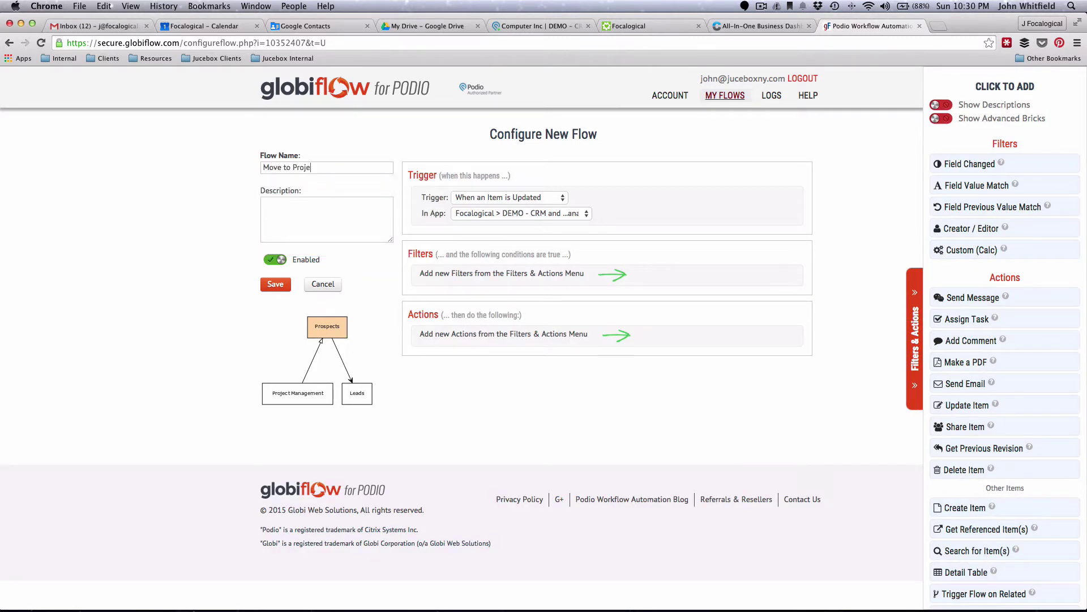
type("ct Management")
left_click(510, 197)
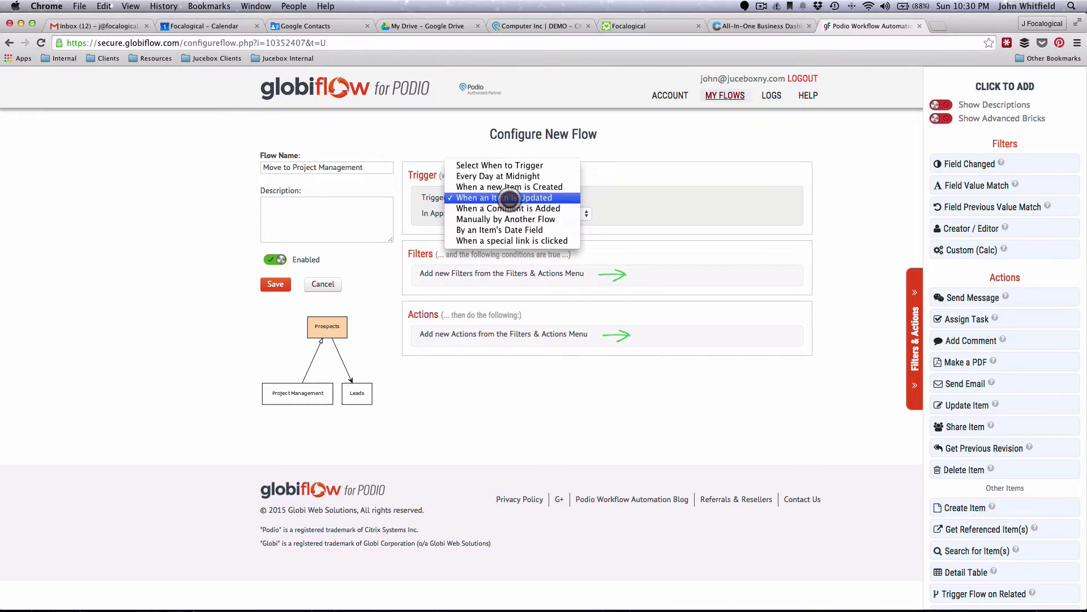
left_click(501, 199)
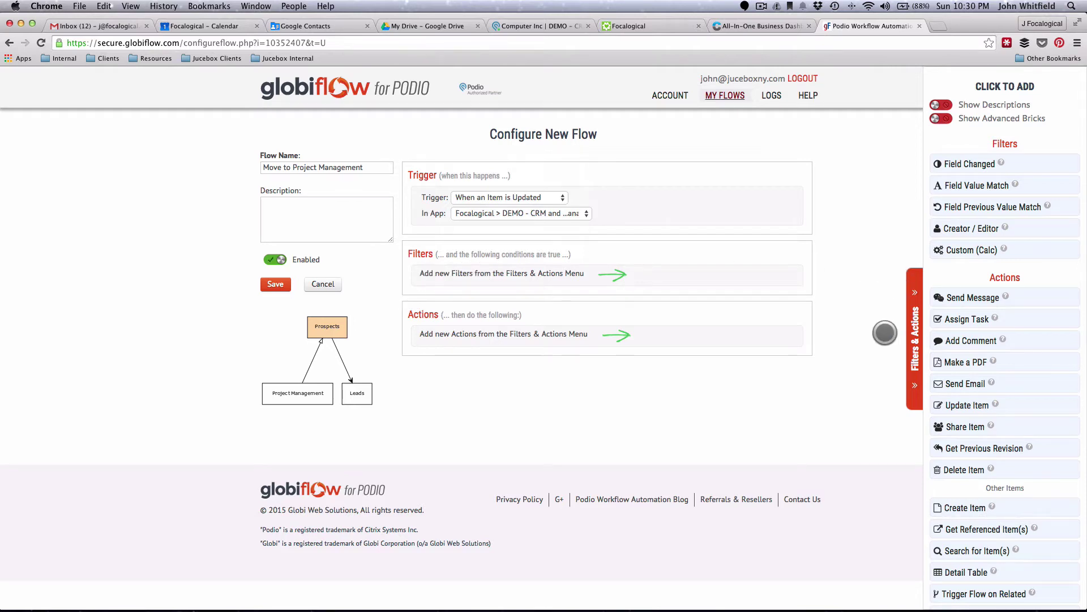
scroll(1040, 385, "down", 1)
scroll(1040, 385, "down", 5)
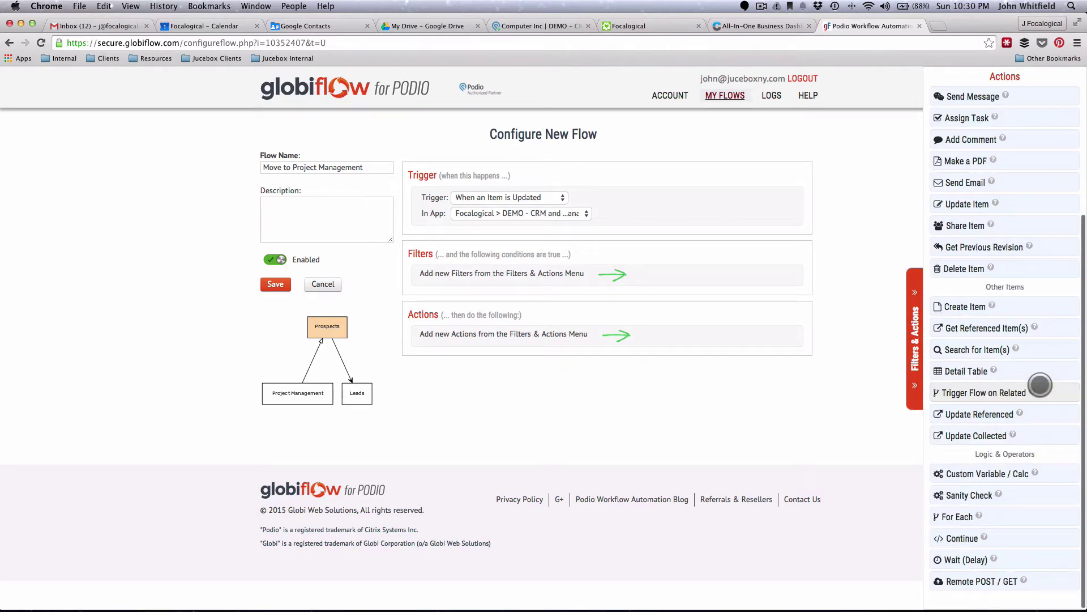
scroll(1040, 385, "up", 5)
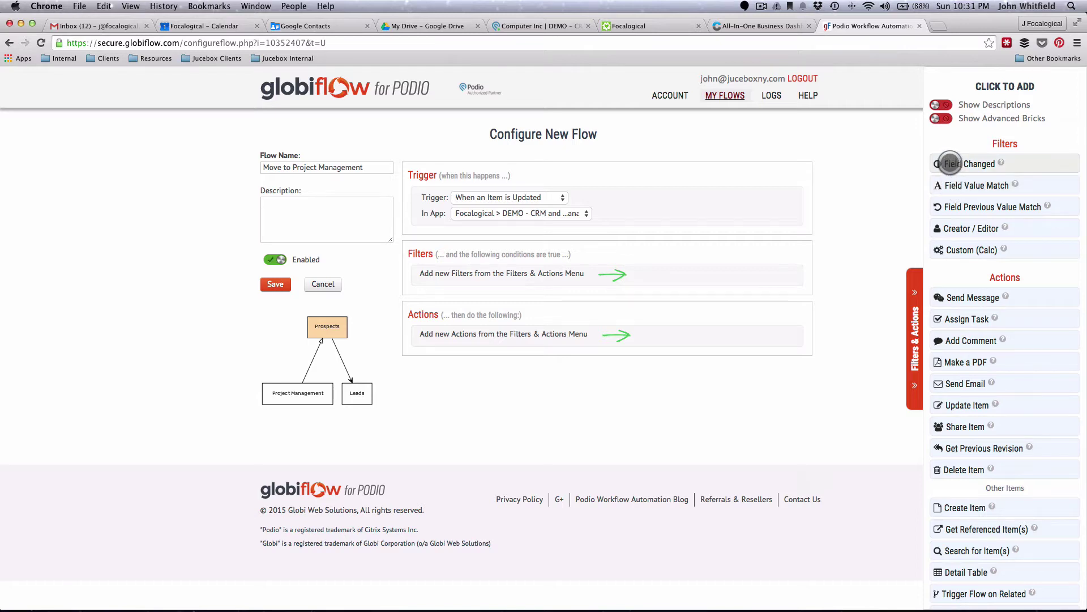
- Add filters for Category just changed and Category equal to Won
left_click(950, 164)
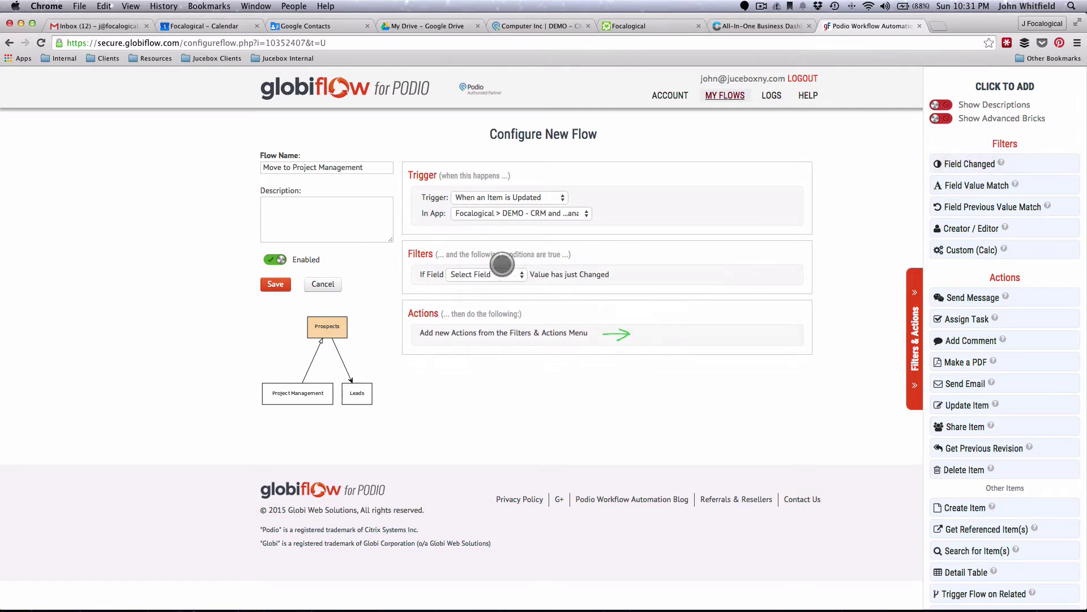
left_click(473, 274)
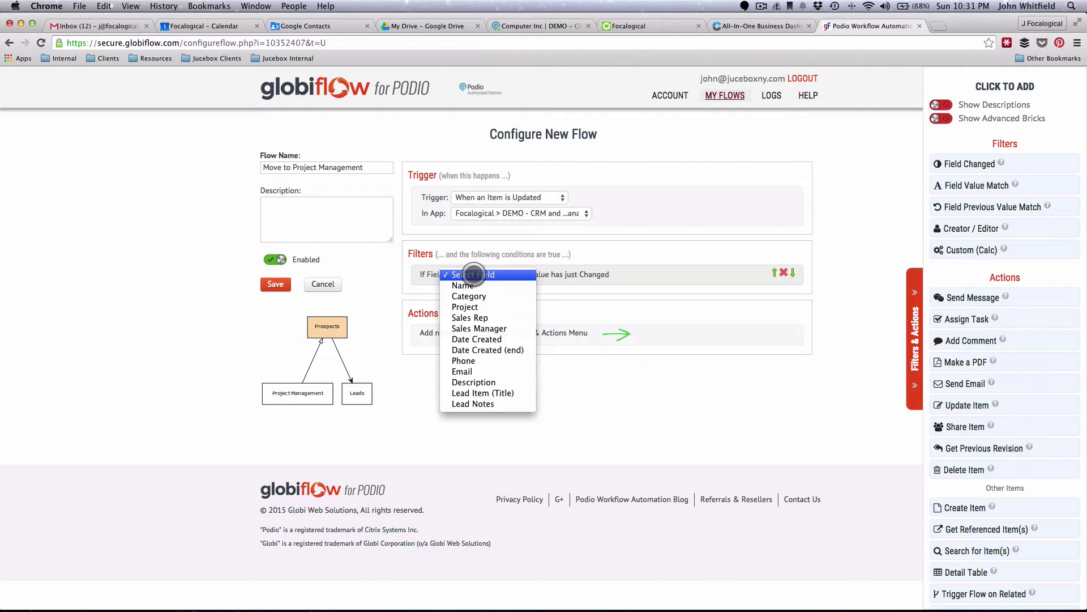
left_click(469, 297)
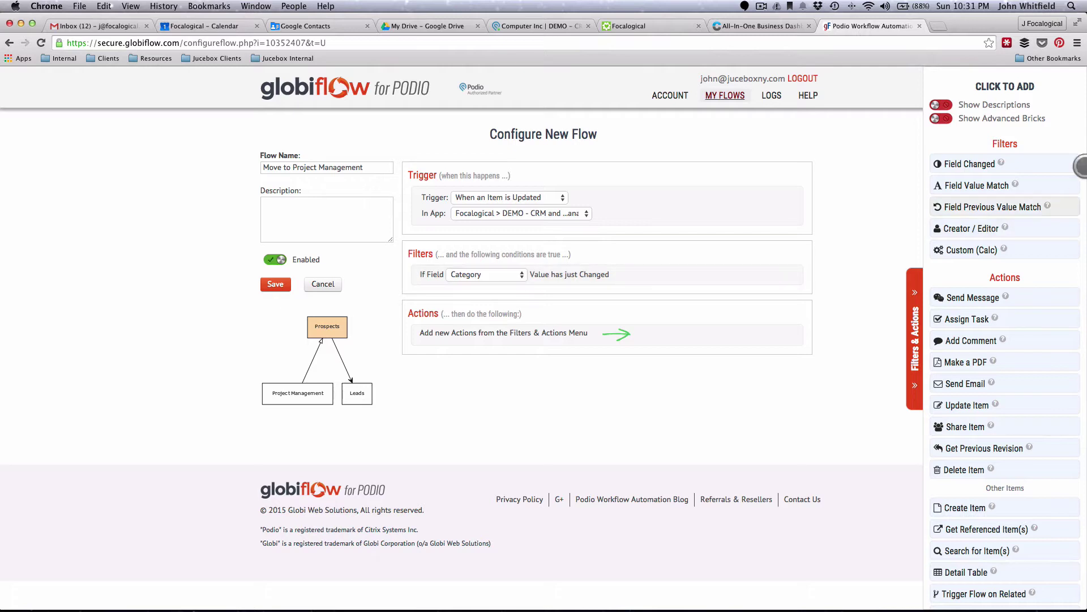
left_click(978, 185)
left_click(491, 298)
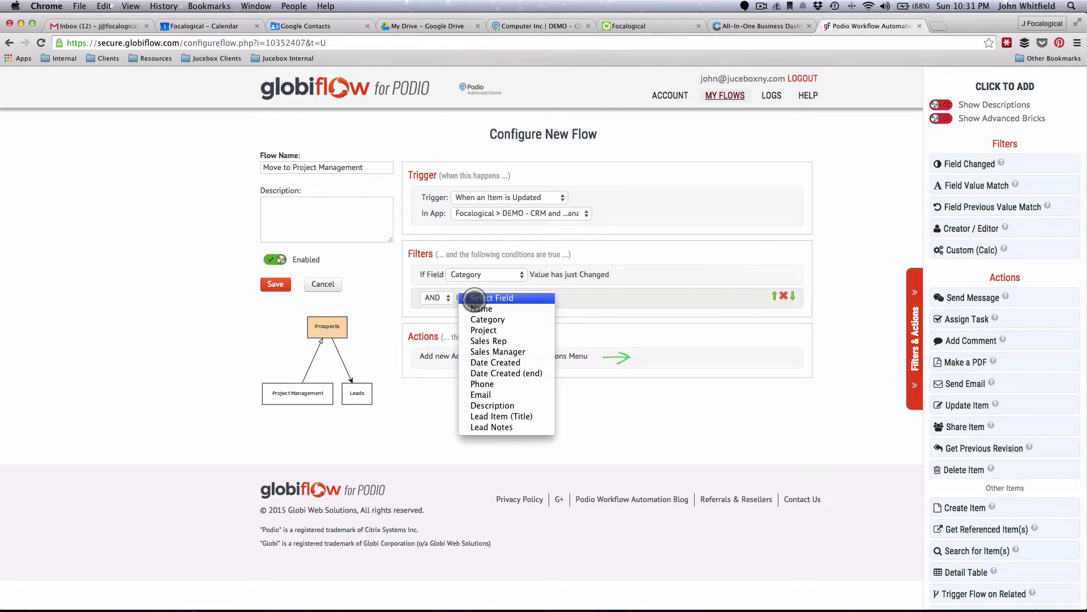
left_click(483, 316)
left_click(632, 295)
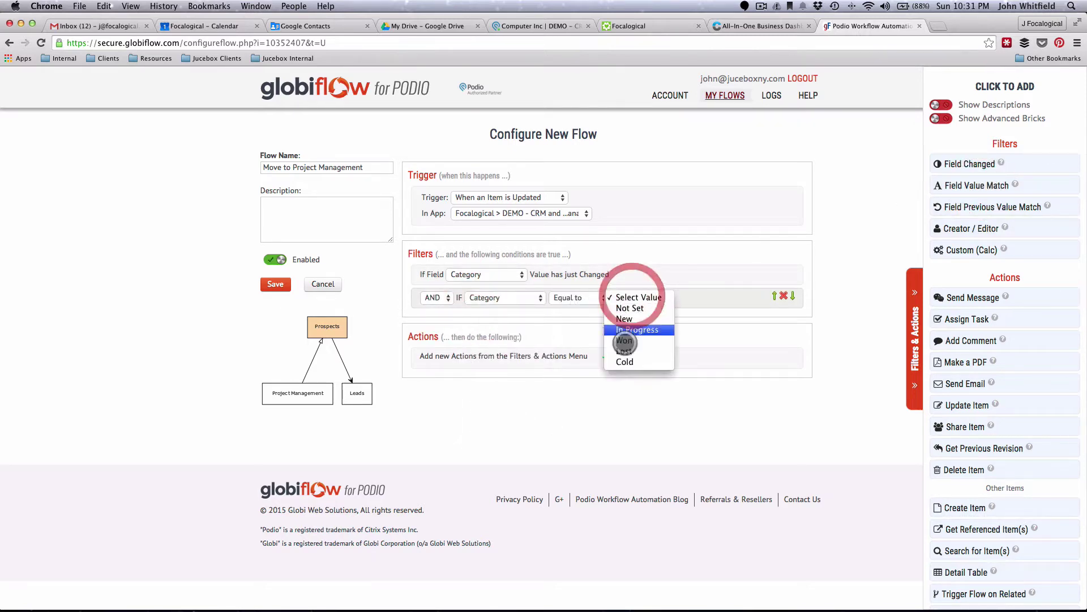
left_click(625, 340)
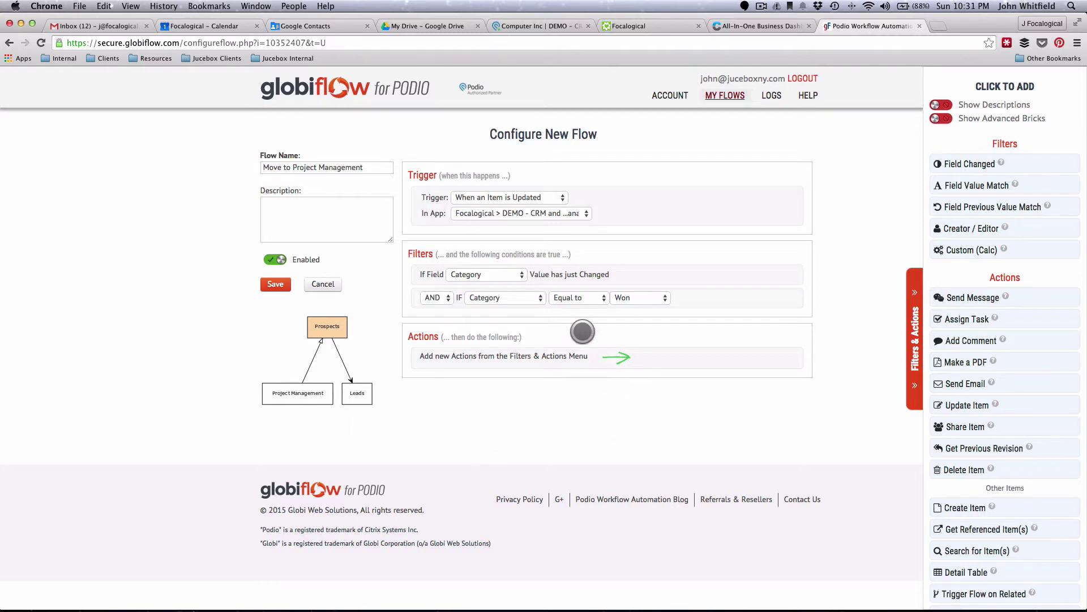
- Confirm Category as the changed field and add a Project equal to Social Project filter
left_click(459, 275)
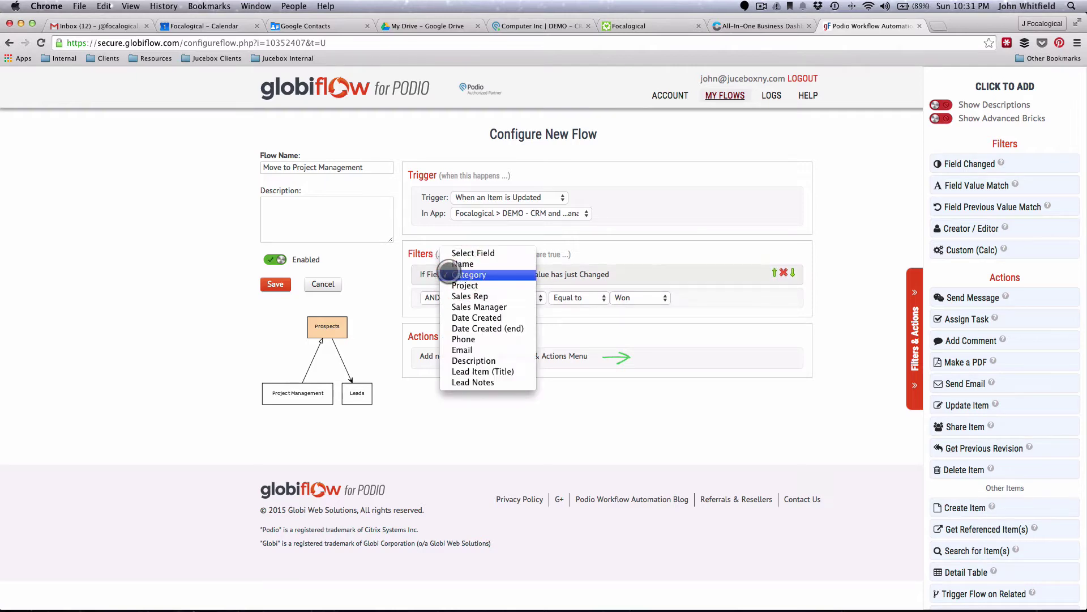
left_click(470, 274)
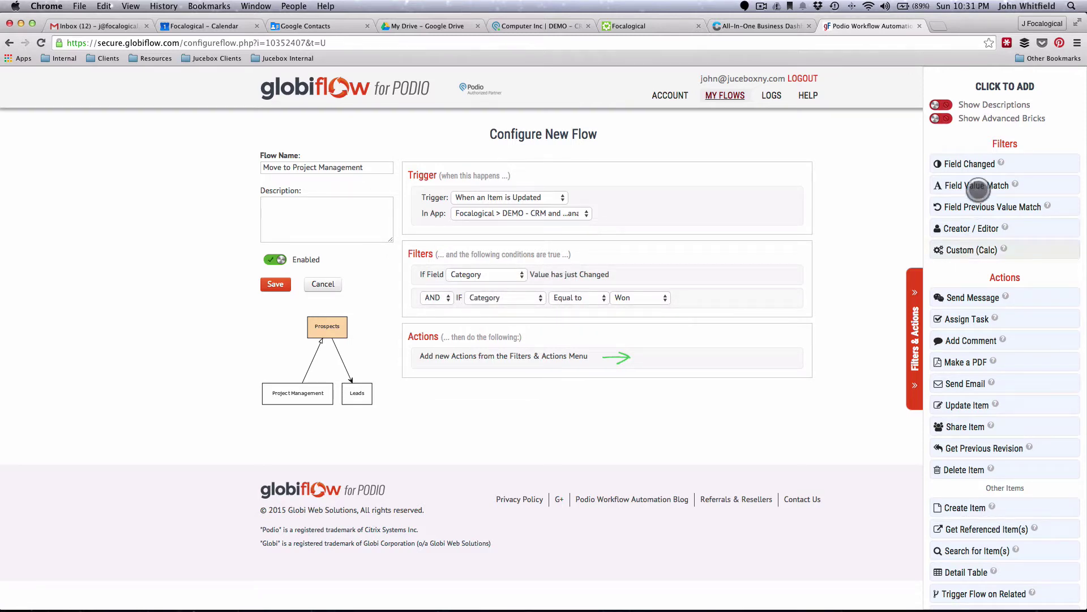
left_click(971, 186)
left_click(469, 321)
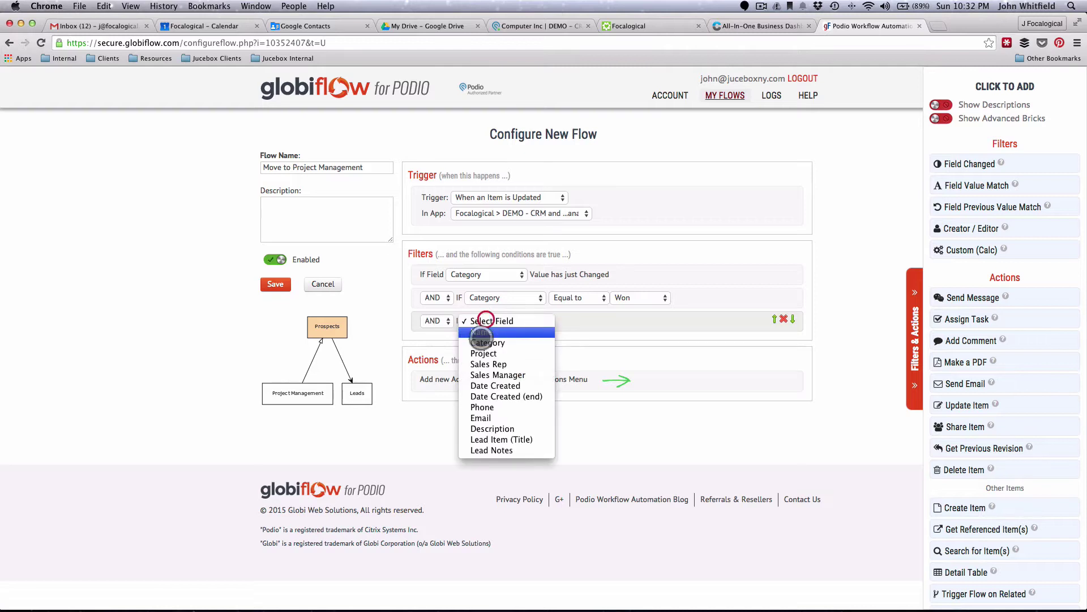
left_click(477, 359)
left_click(617, 321)
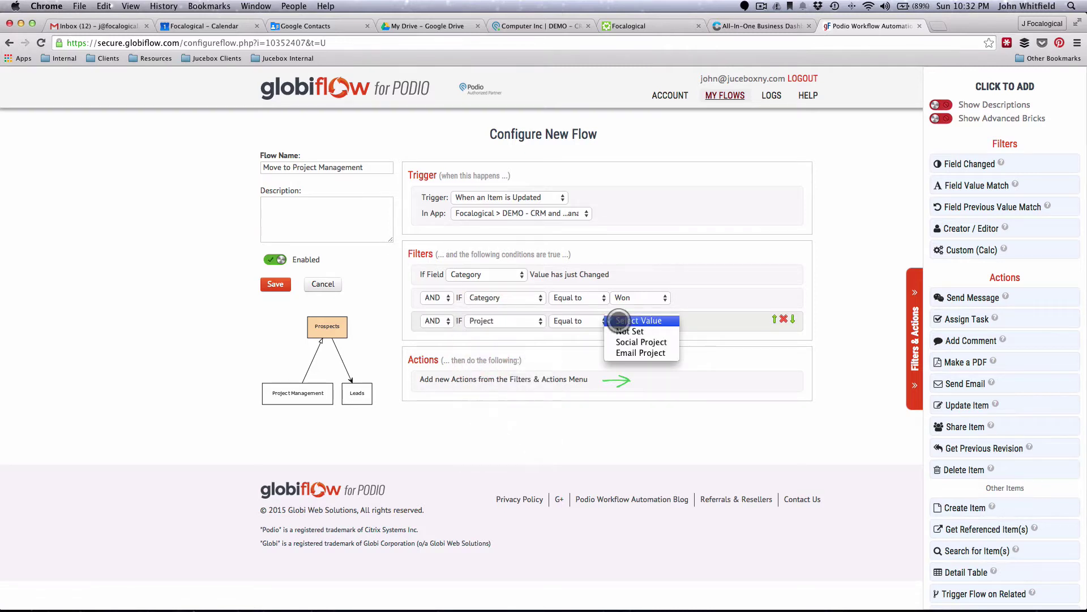
left_click(627, 342)
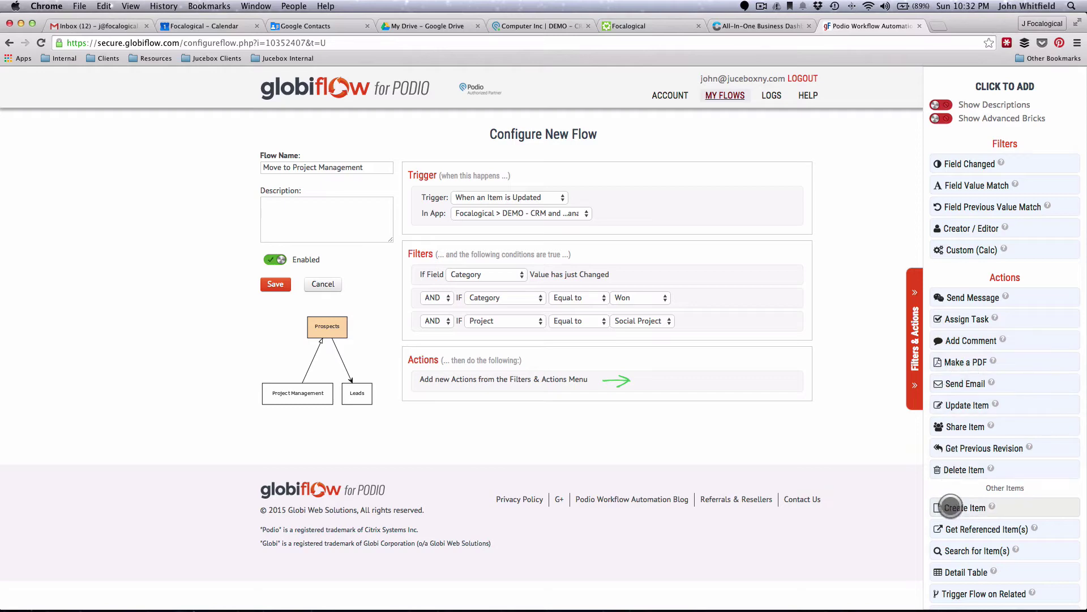
- Add a Create Item action that targets the Project Management app
left_click(952, 507)
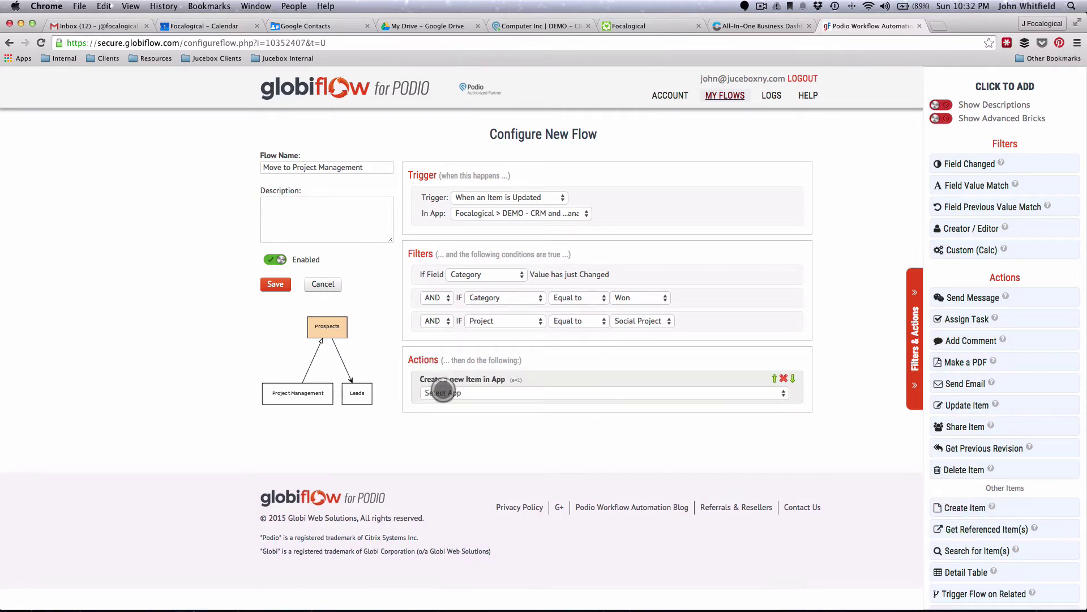
left_click(443, 392)
scroll(403, 338, "down", 20)
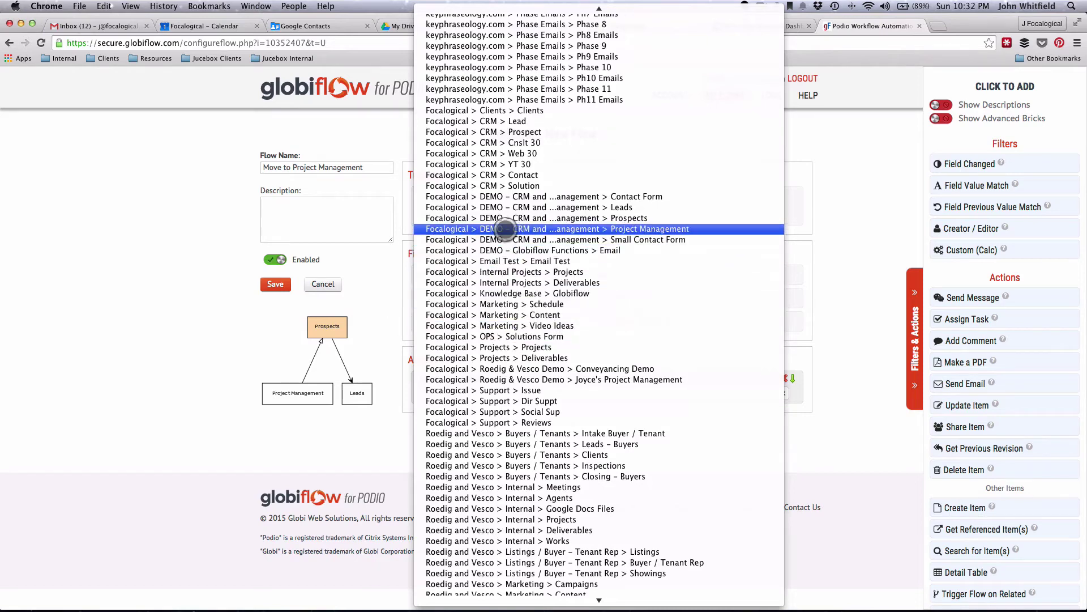
left_click(500, 227)
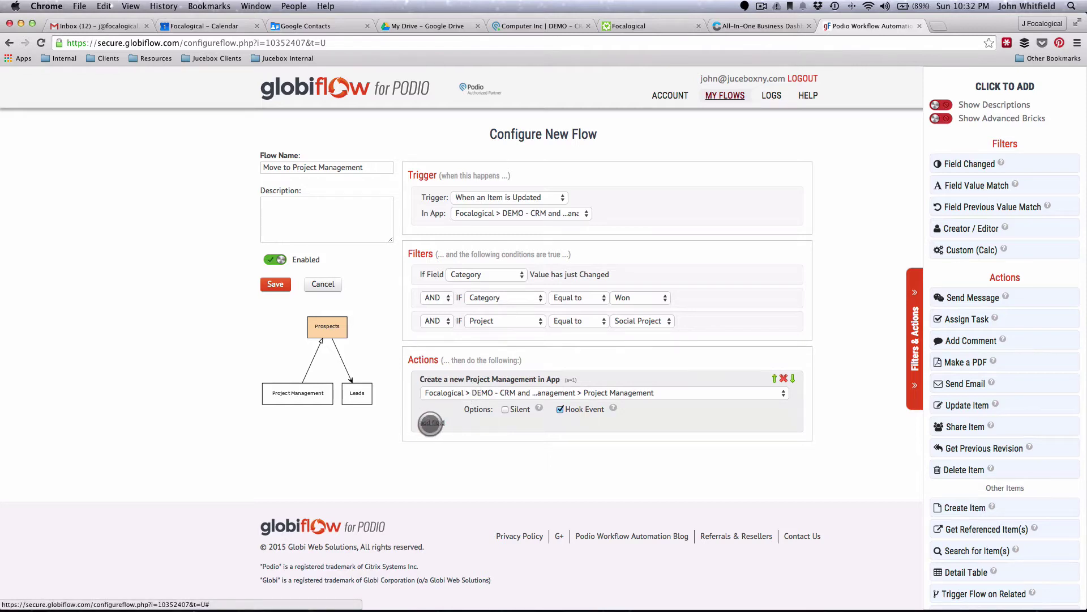
- Set the new item's Project Name field to the (Prospects) Name token, then browse the remaining tokens
left_click(435, 423)
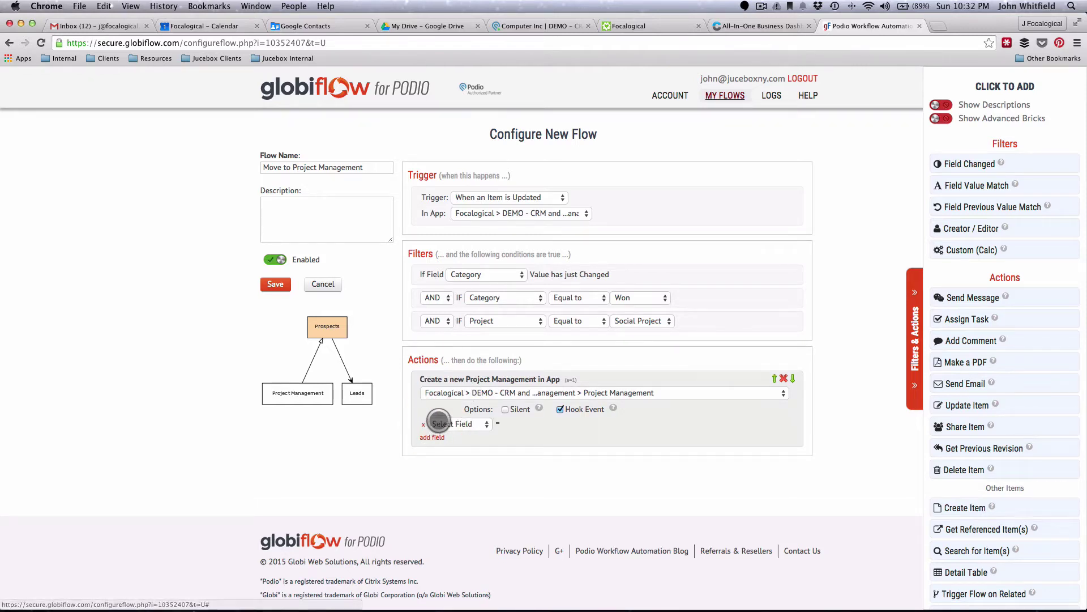
left_click(444, 424)
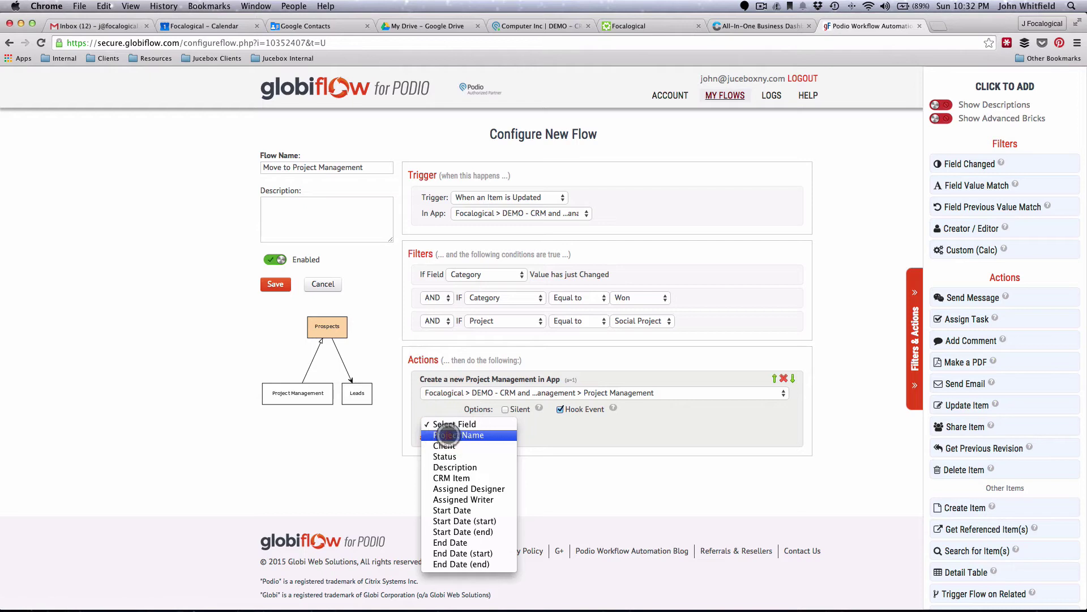
left_click(449, 434)
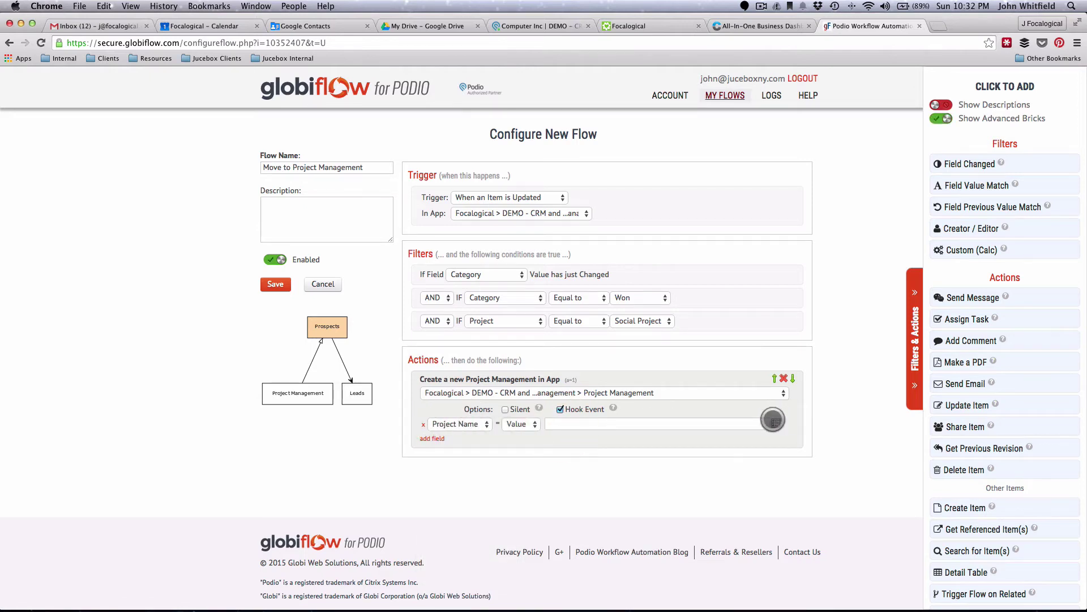
left_click(776, 423)
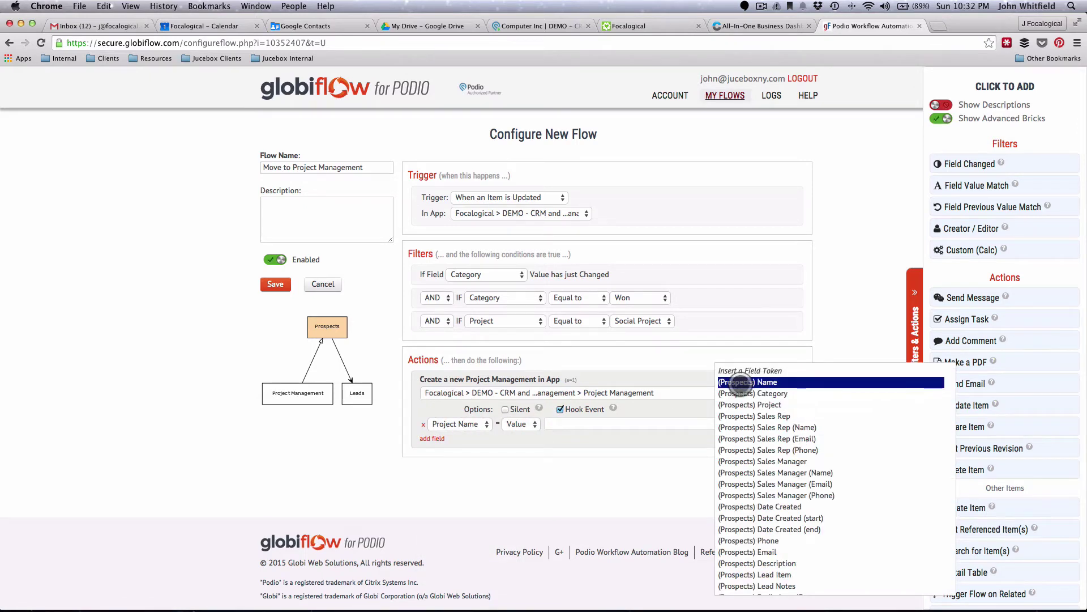
left_click(756, 381)
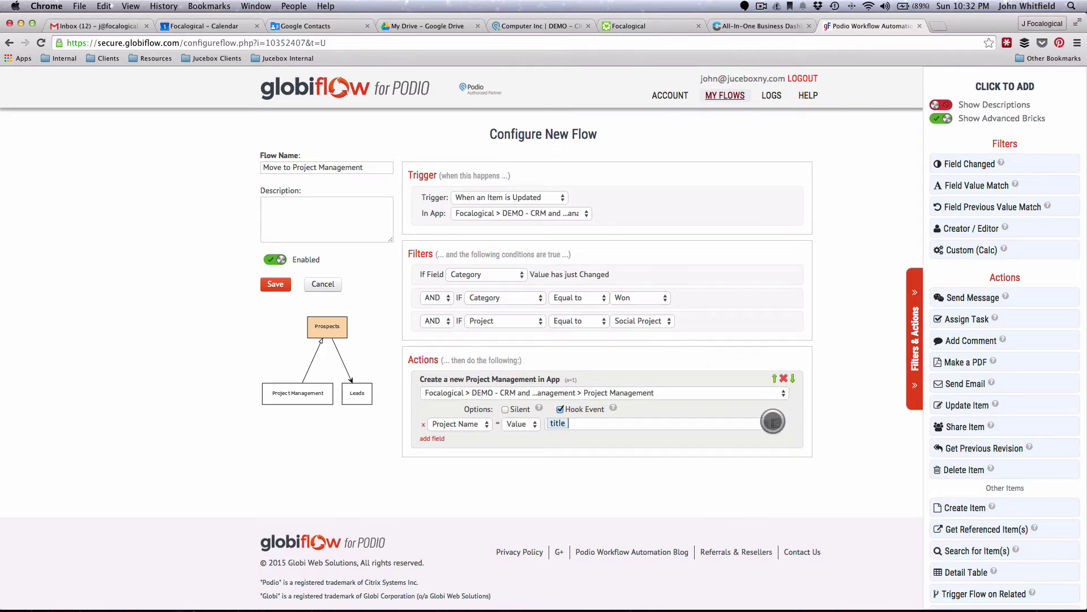
left_click(775, 423)
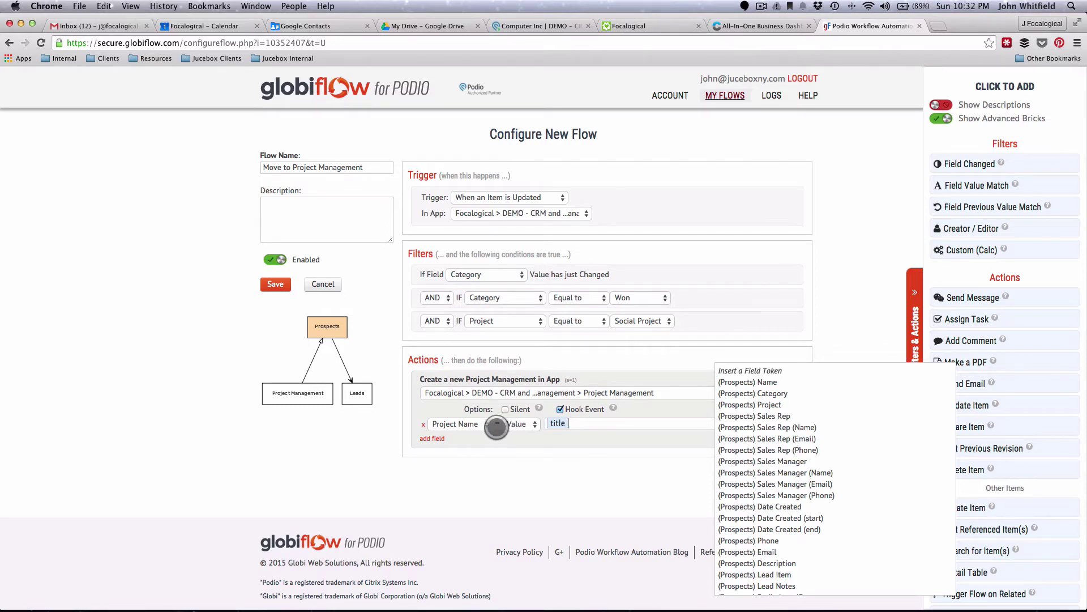
scroll(726, 463, "down", 3)
scroll(726, 462, "down", 2)
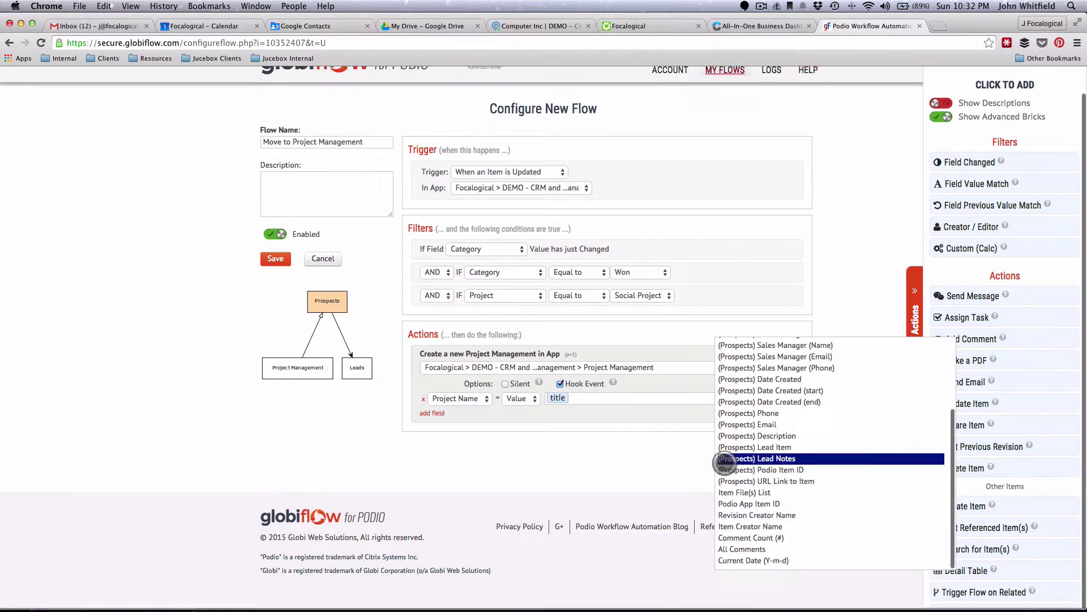
scroll(589, 426, "up", 2)
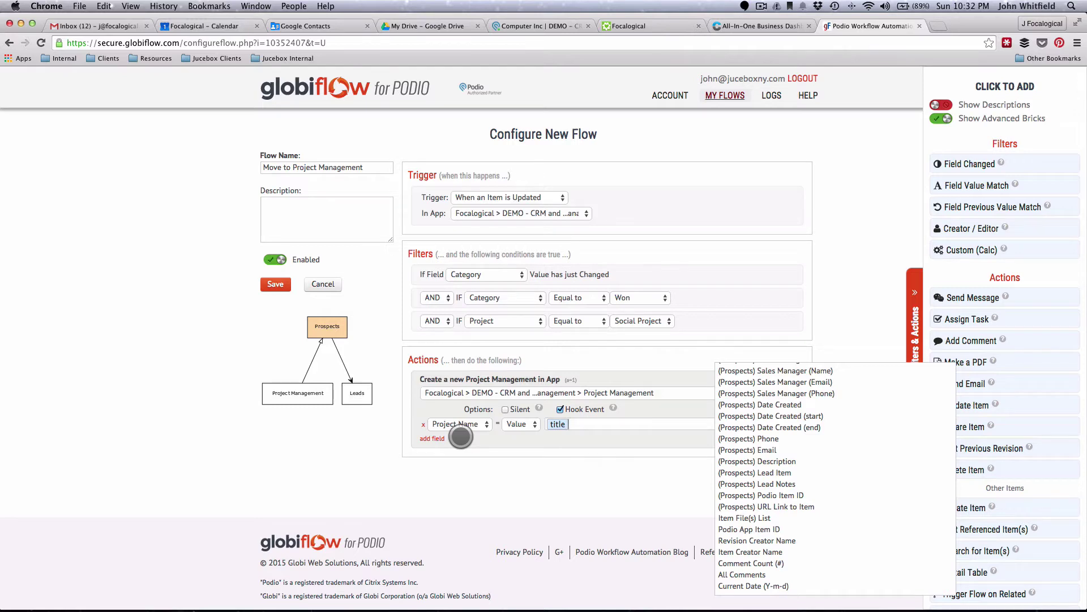
scroll(756, 561, "up", 1)
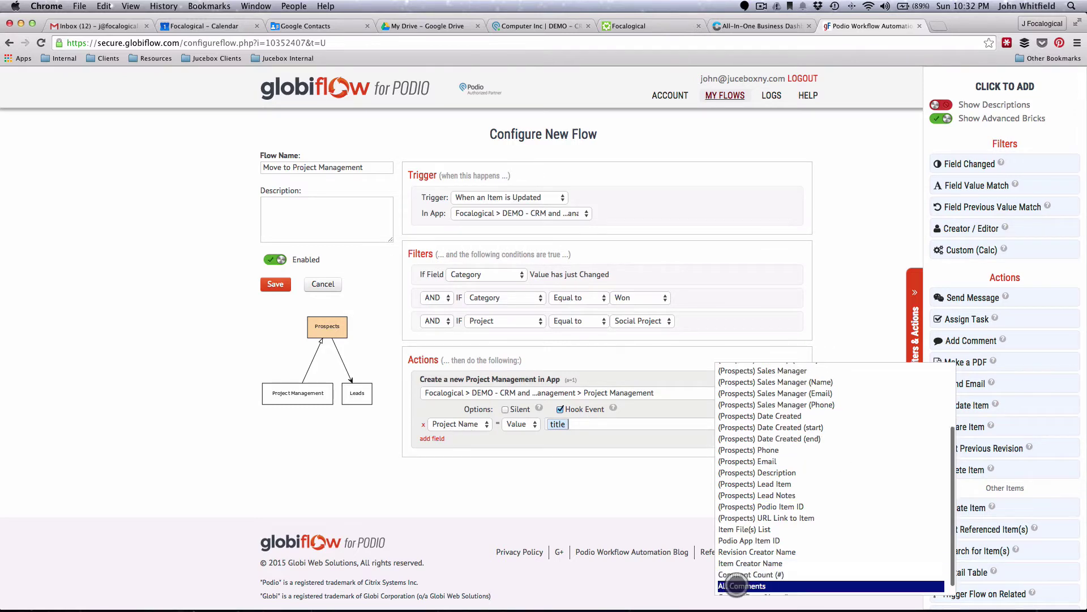
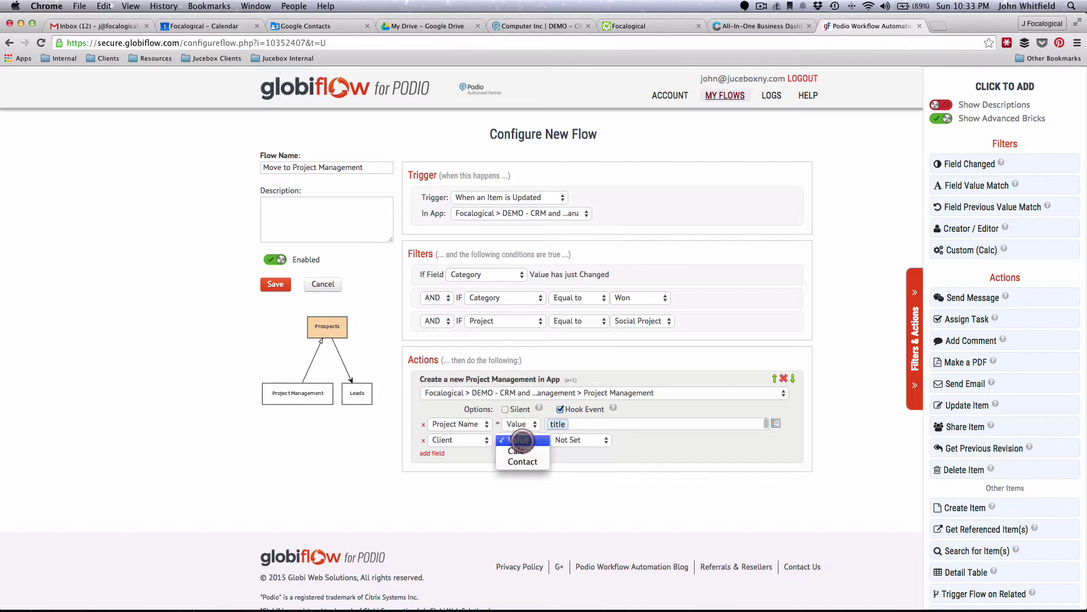
- Map Client as a contact using the prospect's title, email and phone tokens
left_click(515, 460)
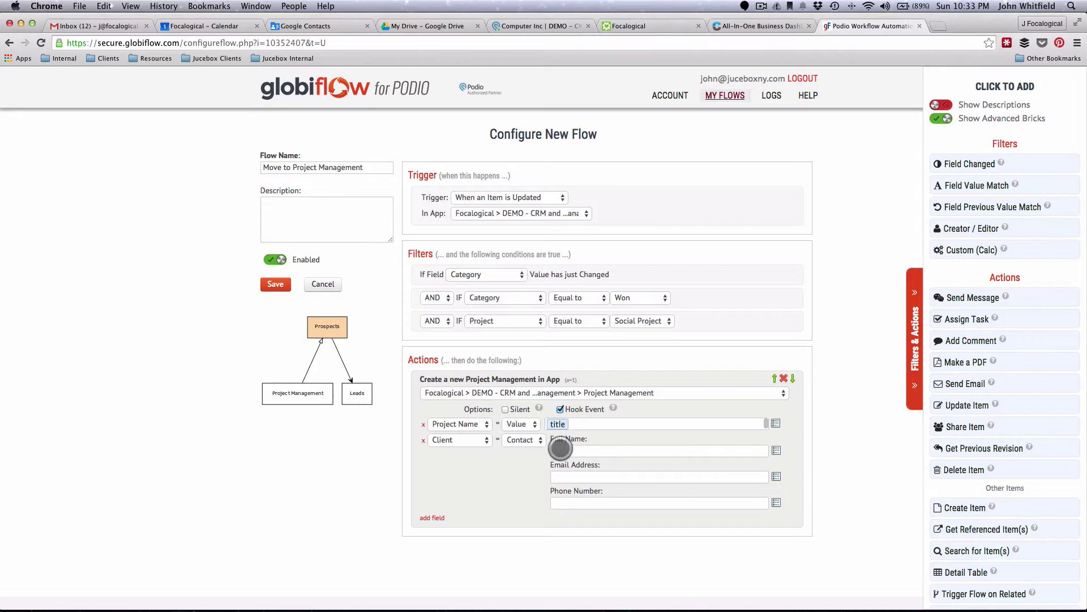
left_click(560, 450)
left_click(776, 451)
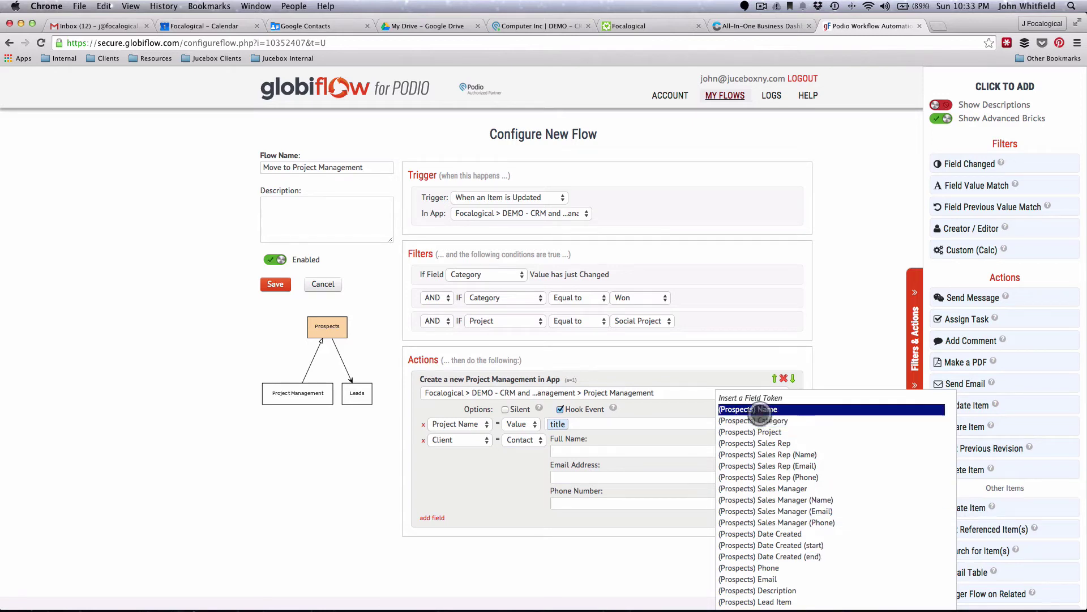
left_click(759, 409)
left_click(776, 477)
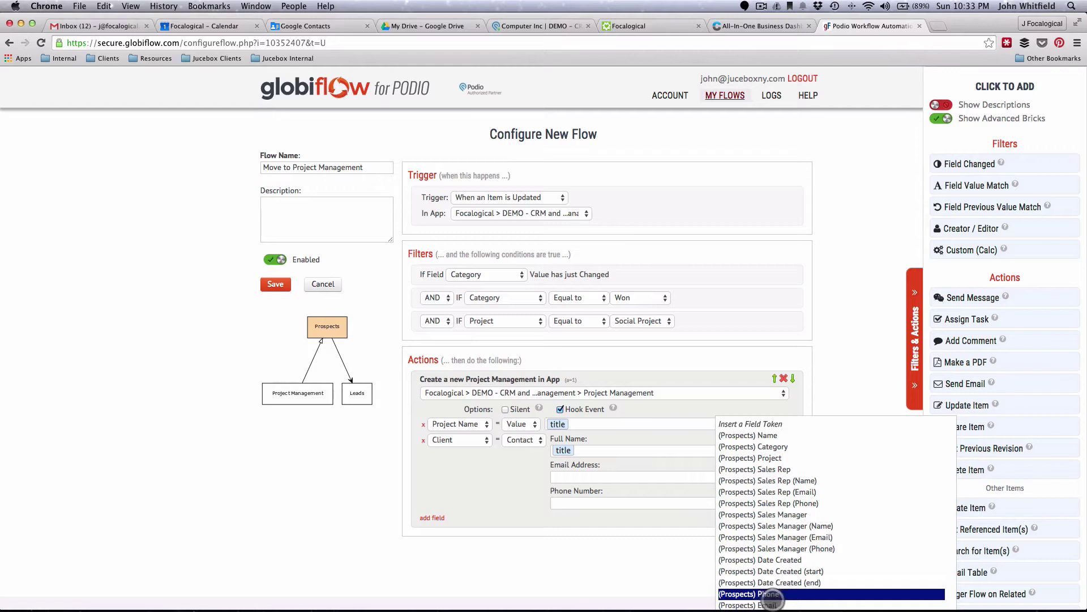
left_click(764, 605)
left_click(619, 503)
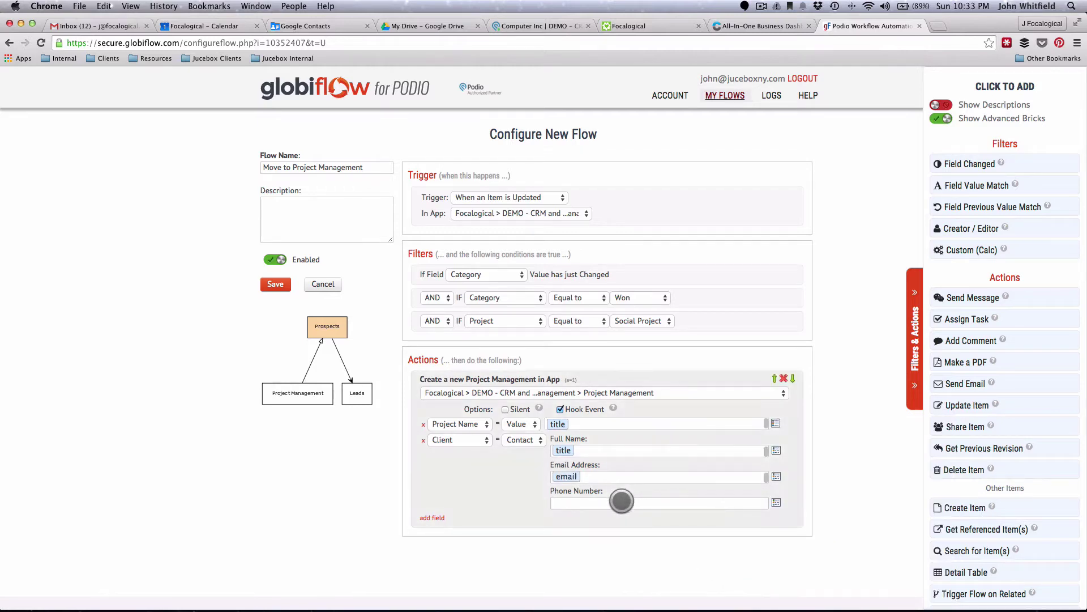
left_click(777, 503)
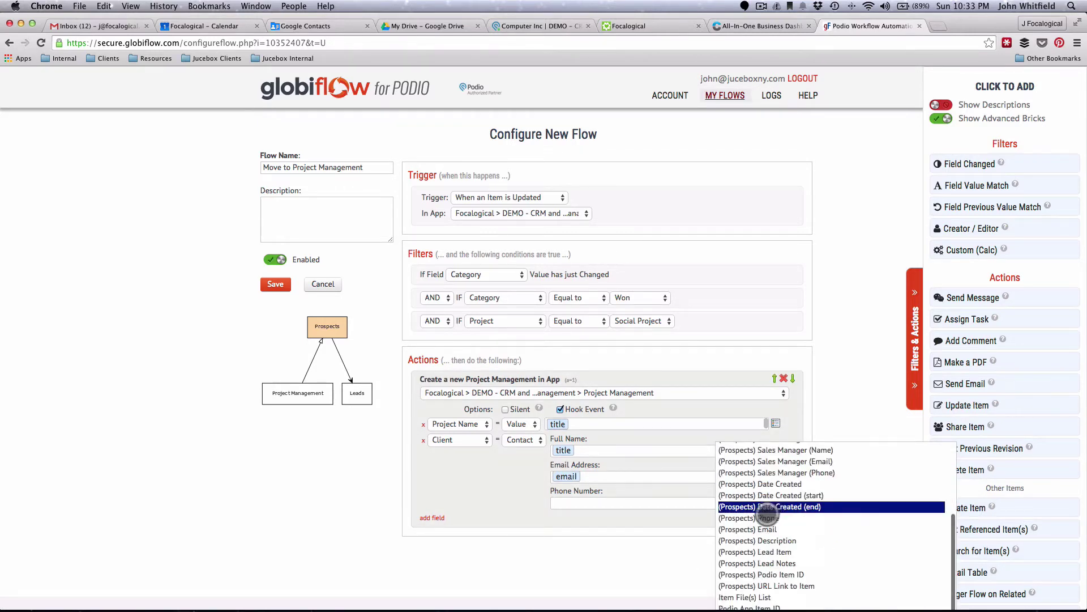
left_click(753, 517)
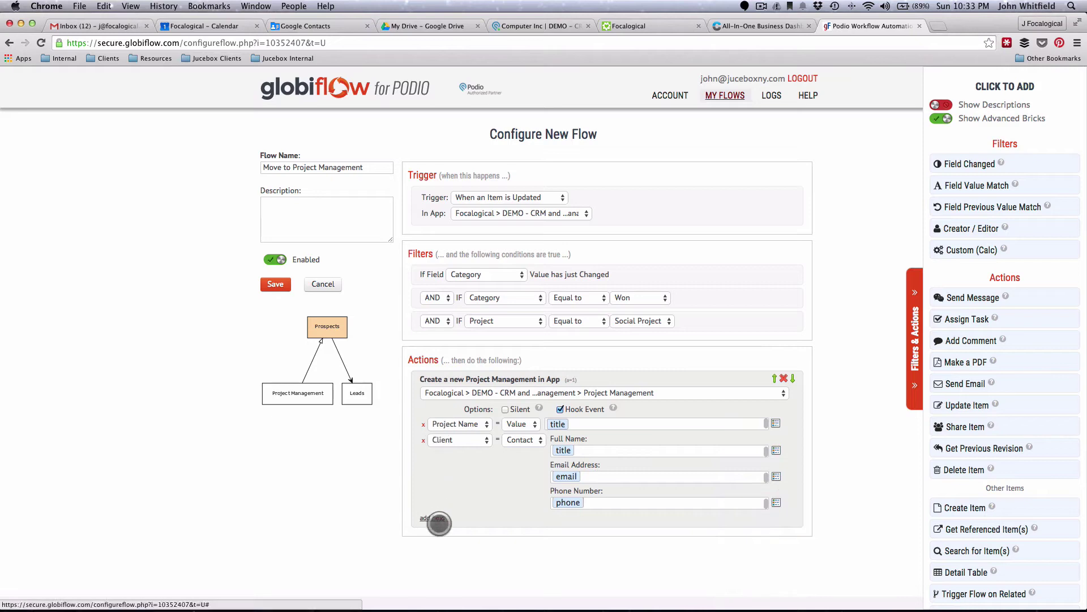
- Add a Description field mapping to the new project item
left_click(434, 519)
left_click(449, 518)
left_click(455, 562)
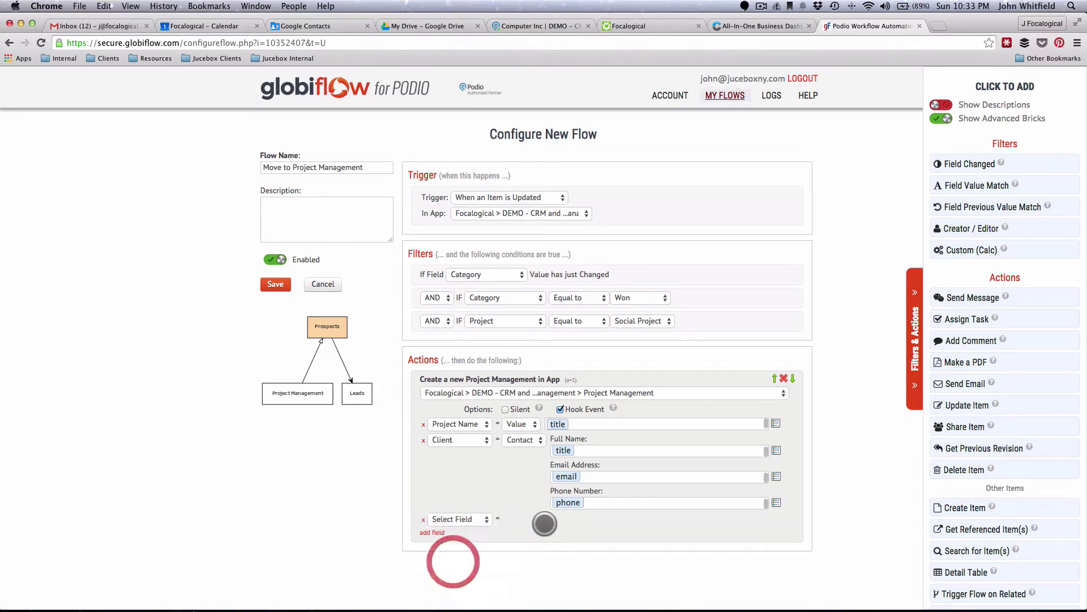
- Fill the Description with the prospect's description token
left_click(557, 520)
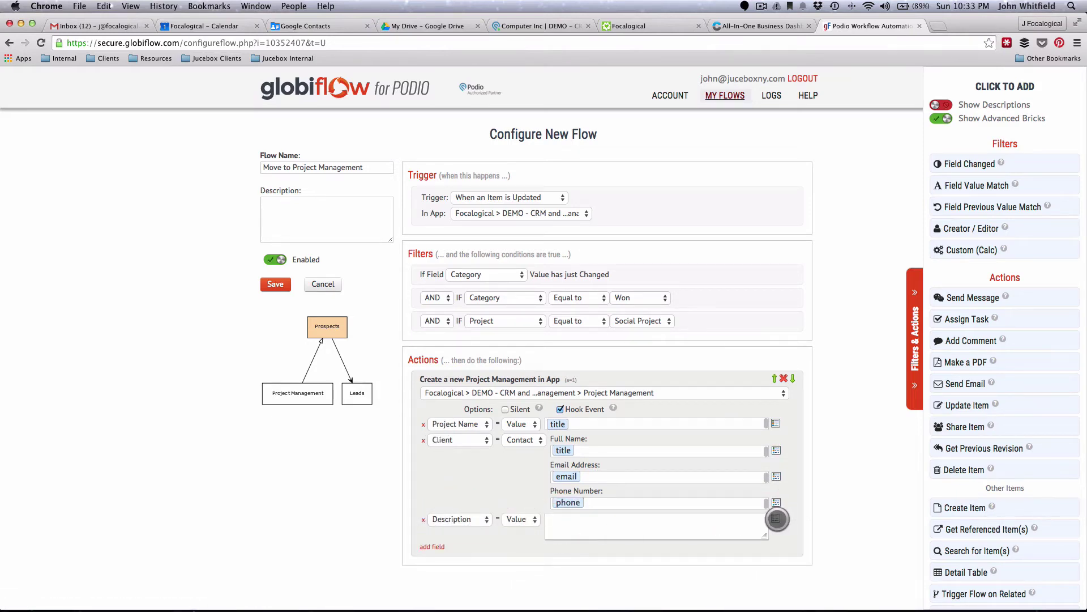
left_click(776, 518)
scroll(770, 516, "down", 3)
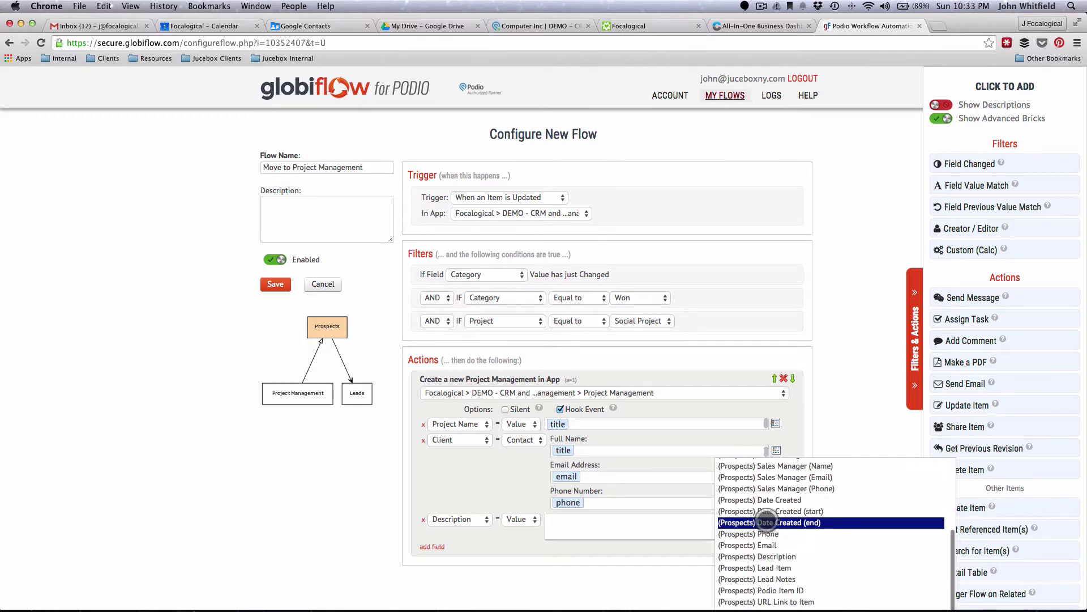
scroll(755, 513, "up", 2)
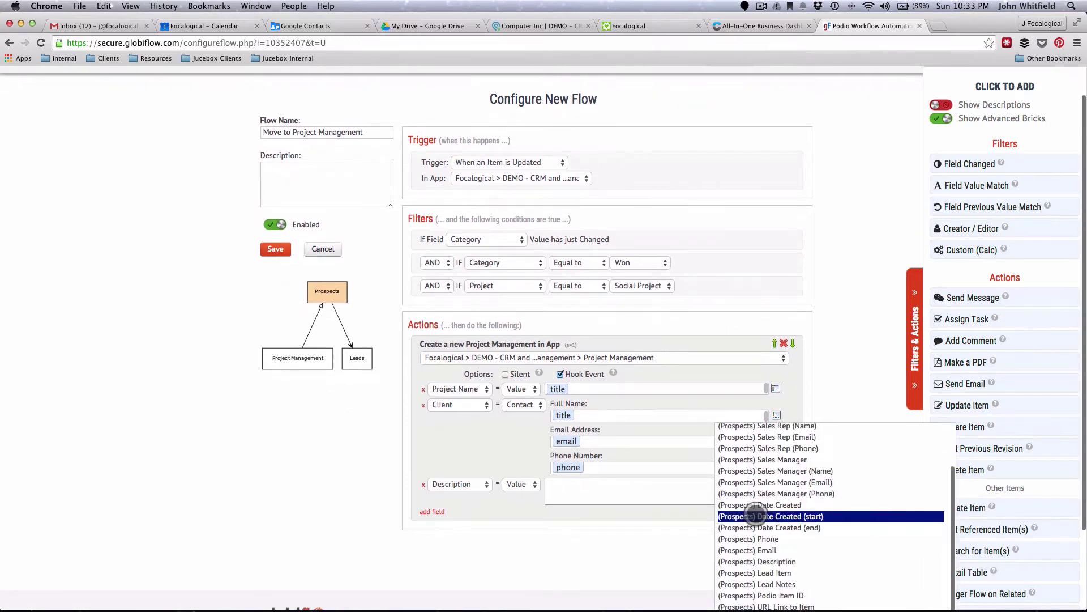
left_click(756, 560)
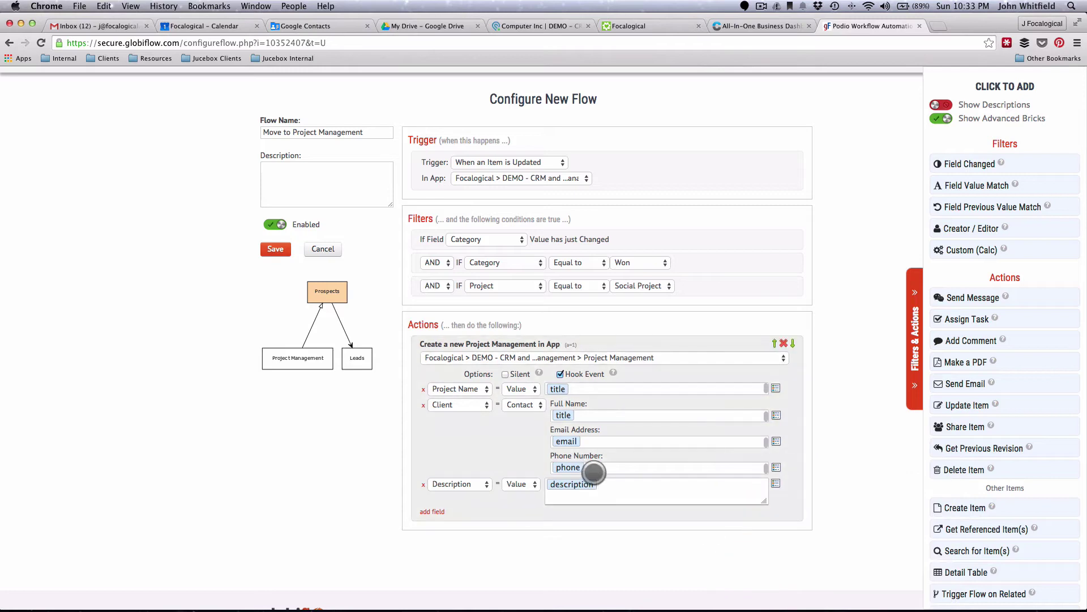
key("Return")
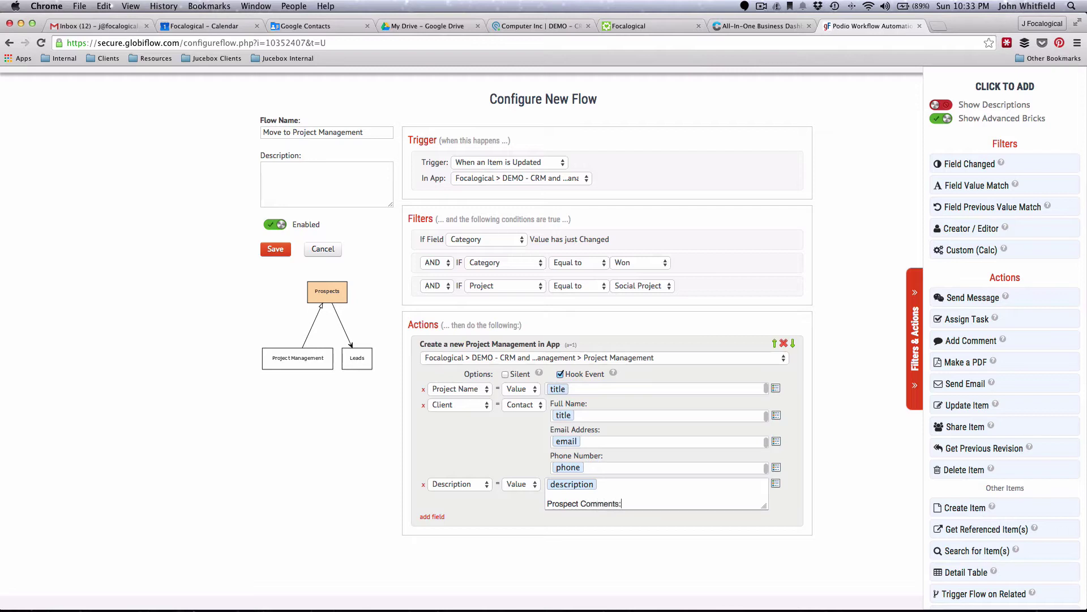
- Insert the All Comments token under Prospect Comments in the Description
left_click(775, 483)
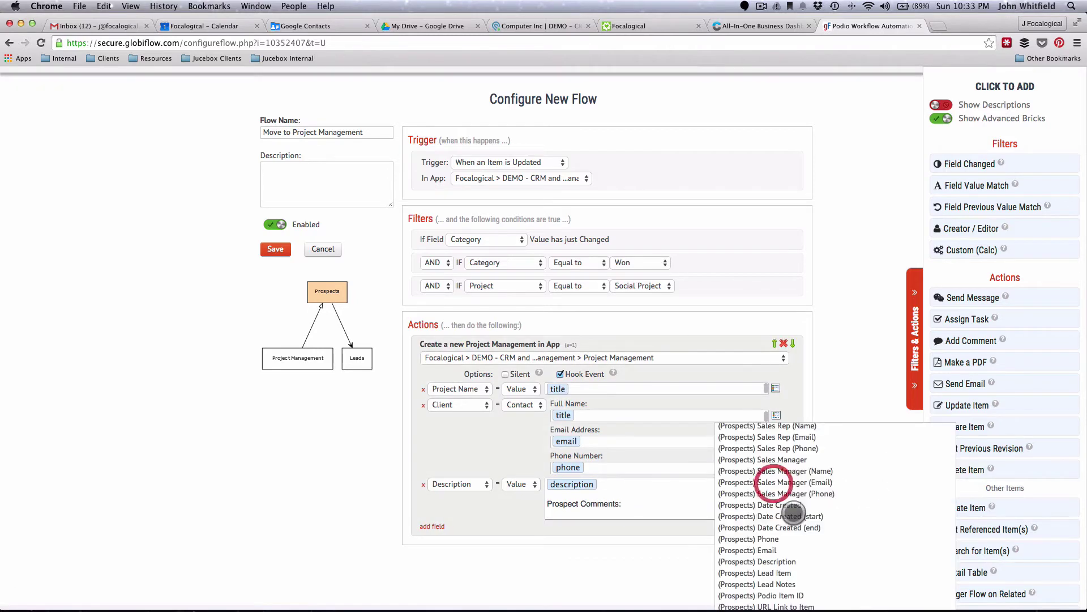
scroll(792, 513, "down", 5)
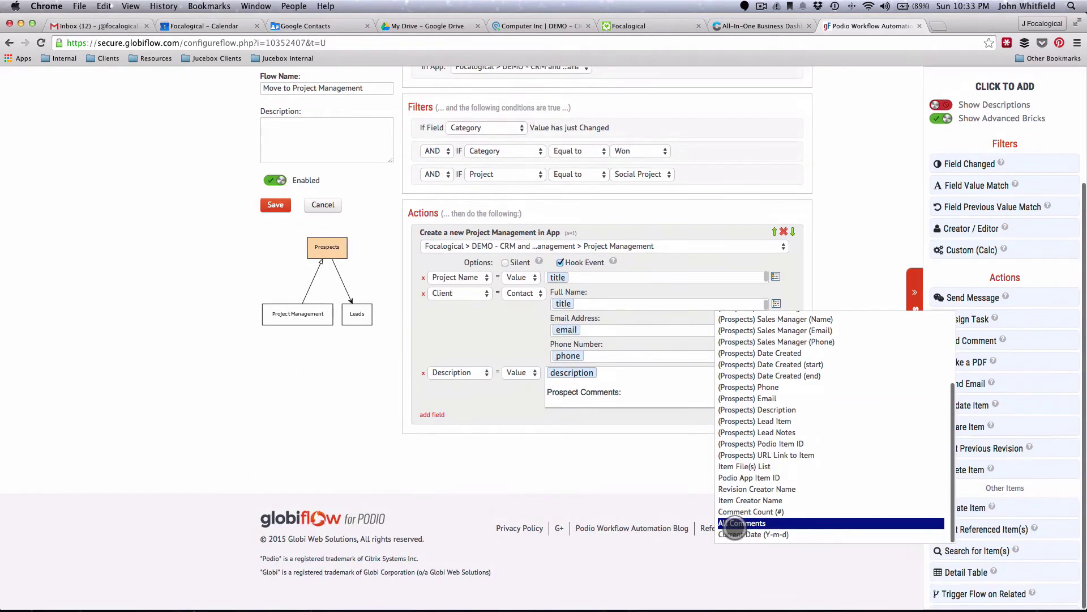
left_click(734, 523)
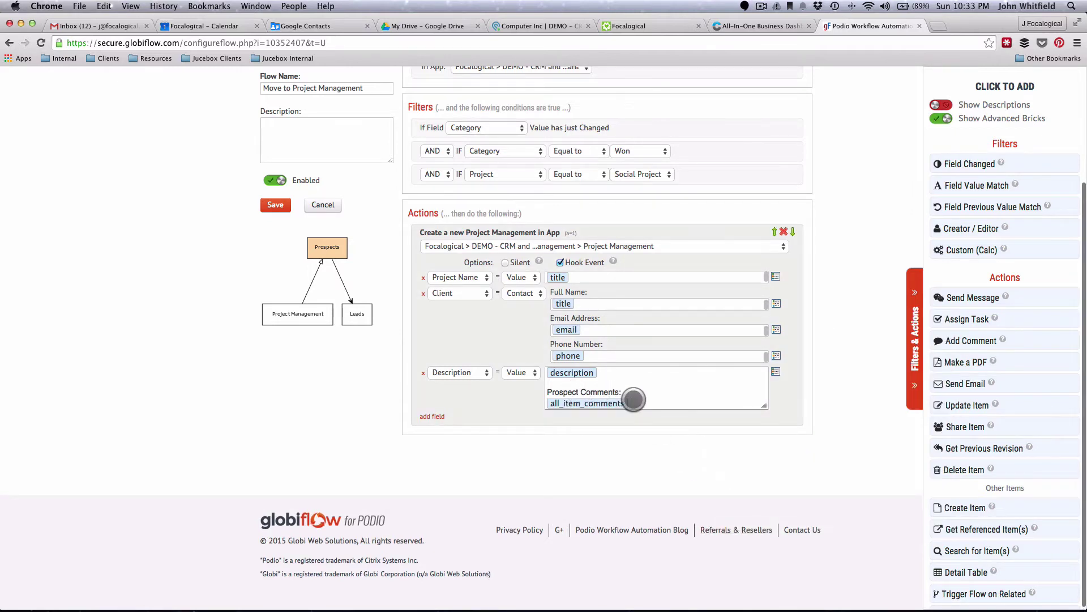
key("Return")
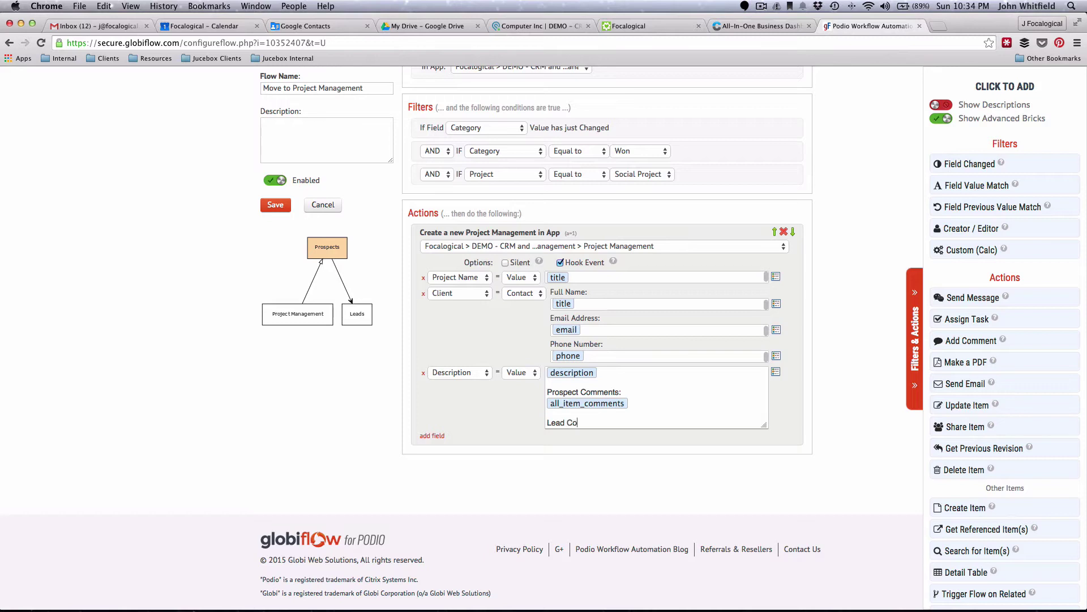
- Add a 'Lead Comments:' line followed by the Lead Notes token
type("Lead Comments:")
key("Return")
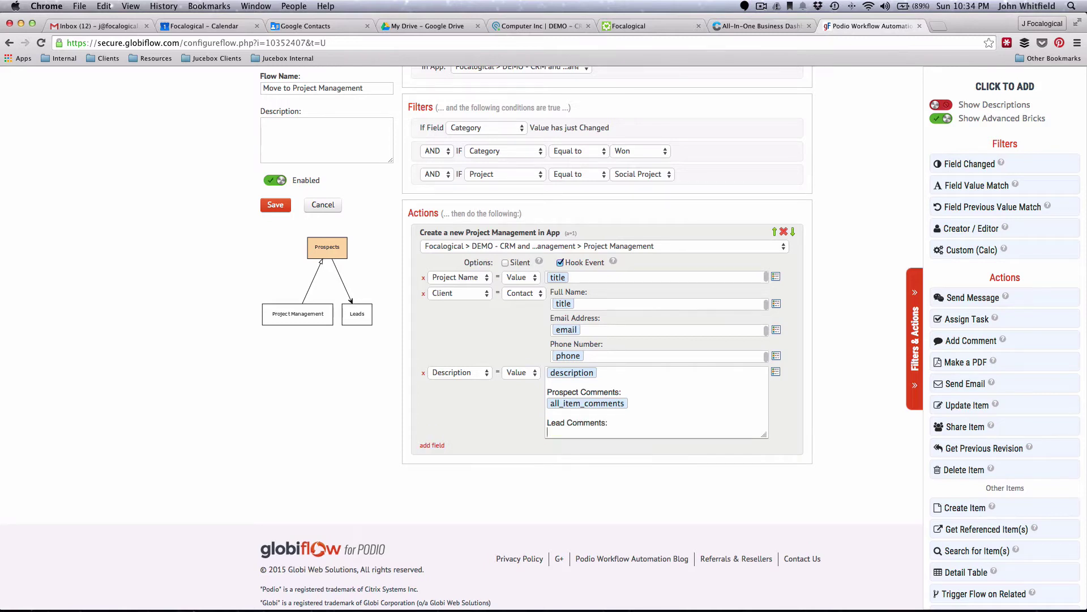
left_click(776, 372)
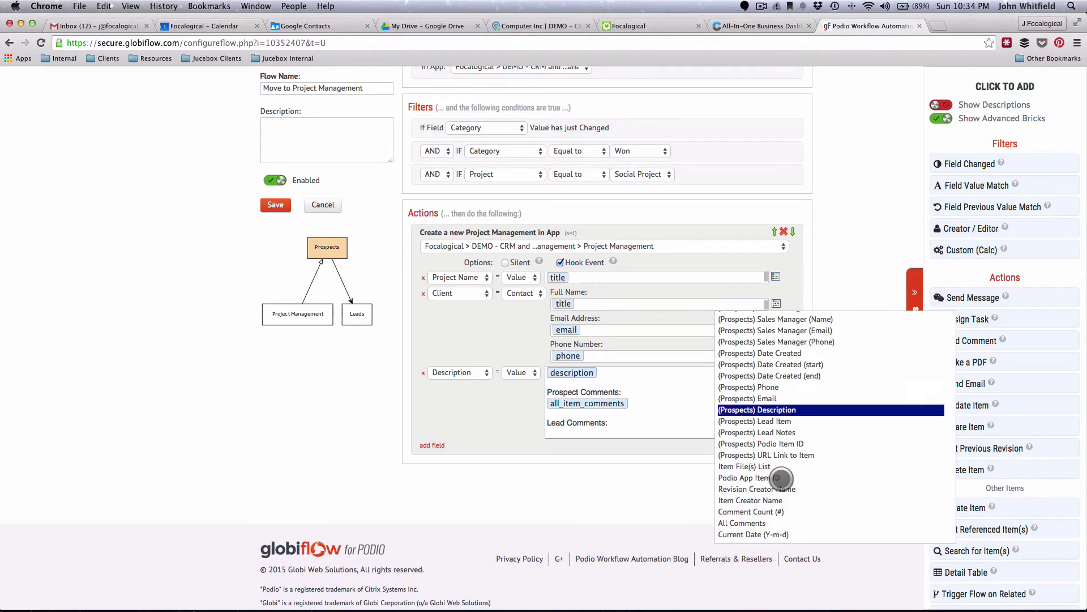
left_click(756, 432)
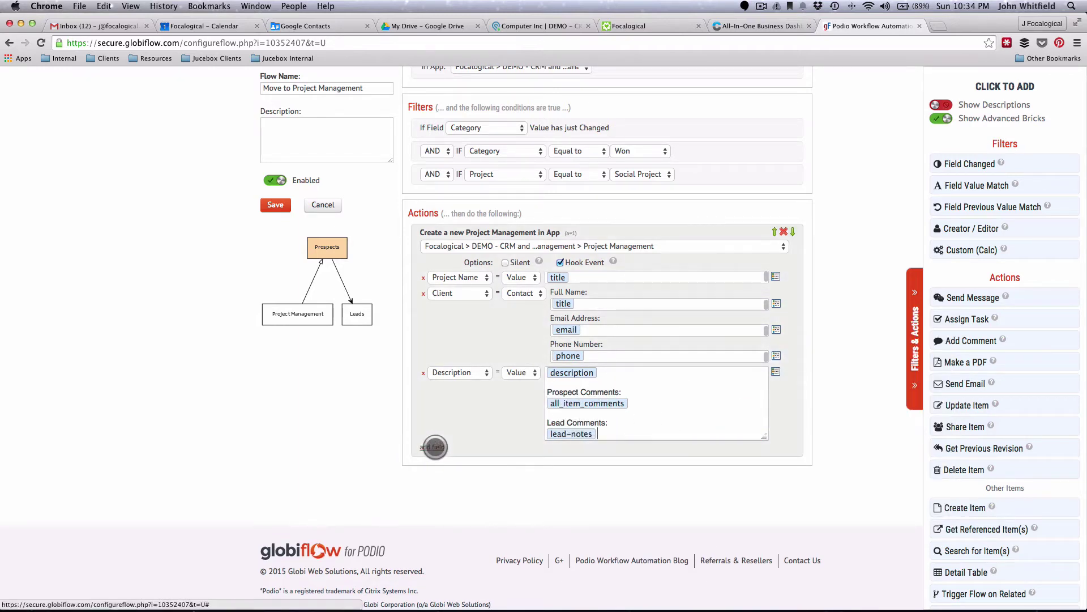
- Add a CRM Item mapping set to the Current (Prospects) Item
left_click(434, 451)
left_click(450, 451)
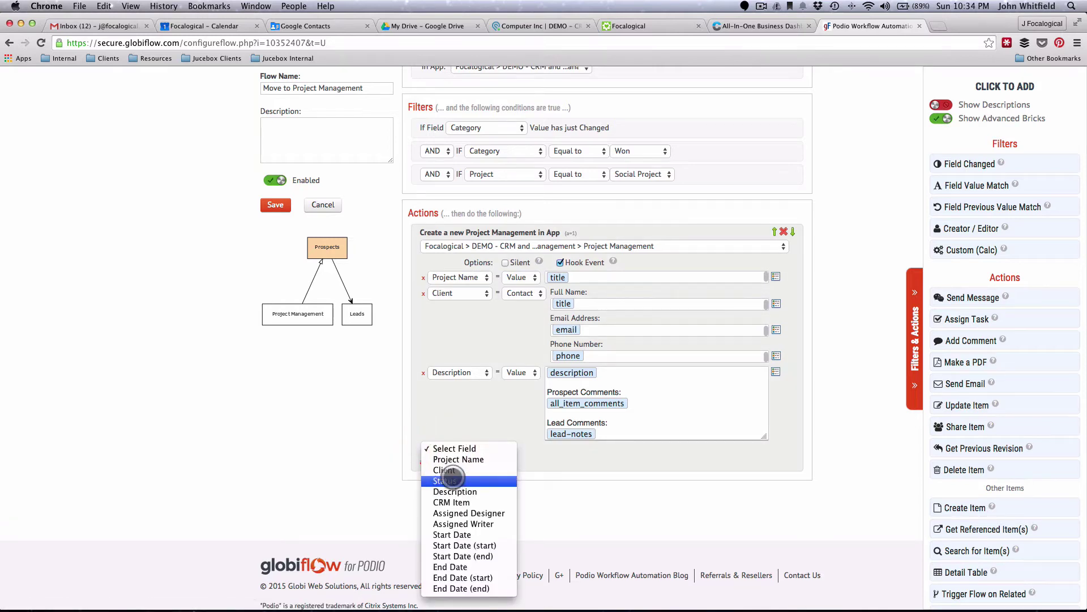
left_click(447, 502)
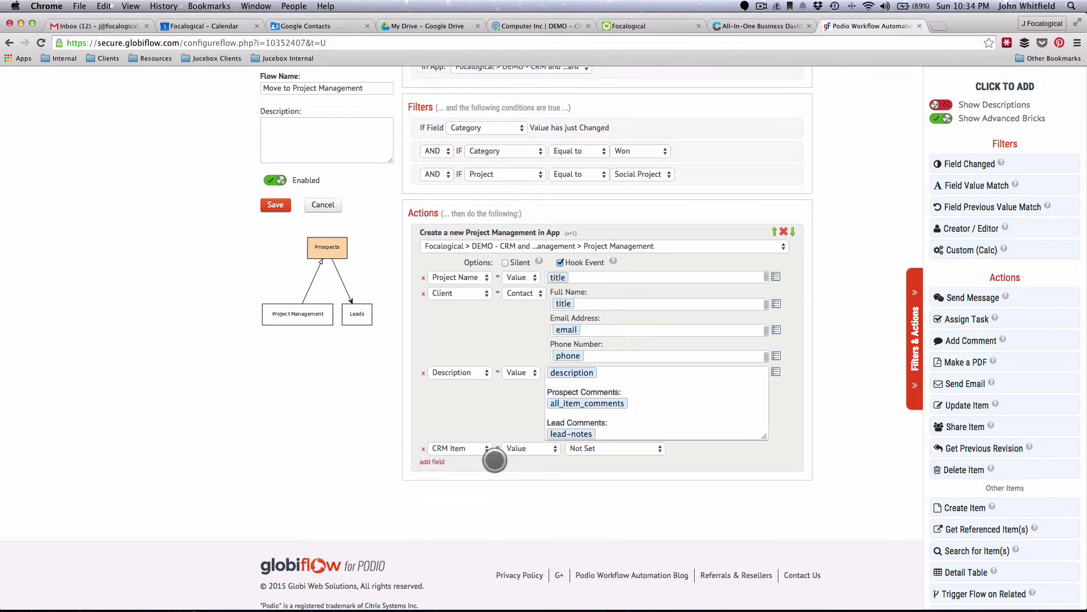
left_click(584, 448)
left_click(584, 459)
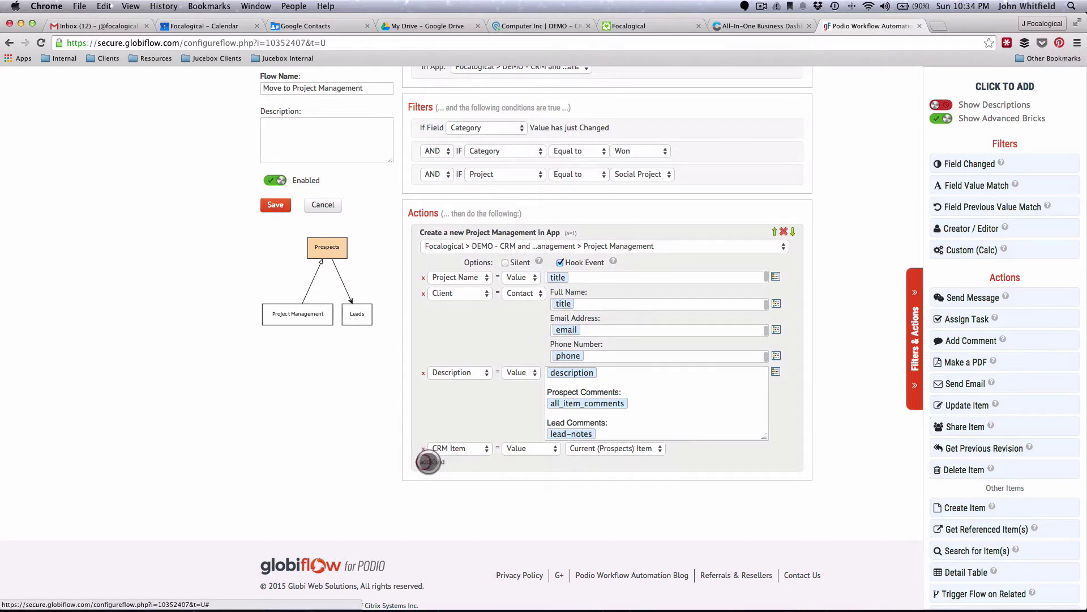
- Add an Assigned Designer field mapping and list its value choices
left_click(432, 462)
left_click(452, 463)
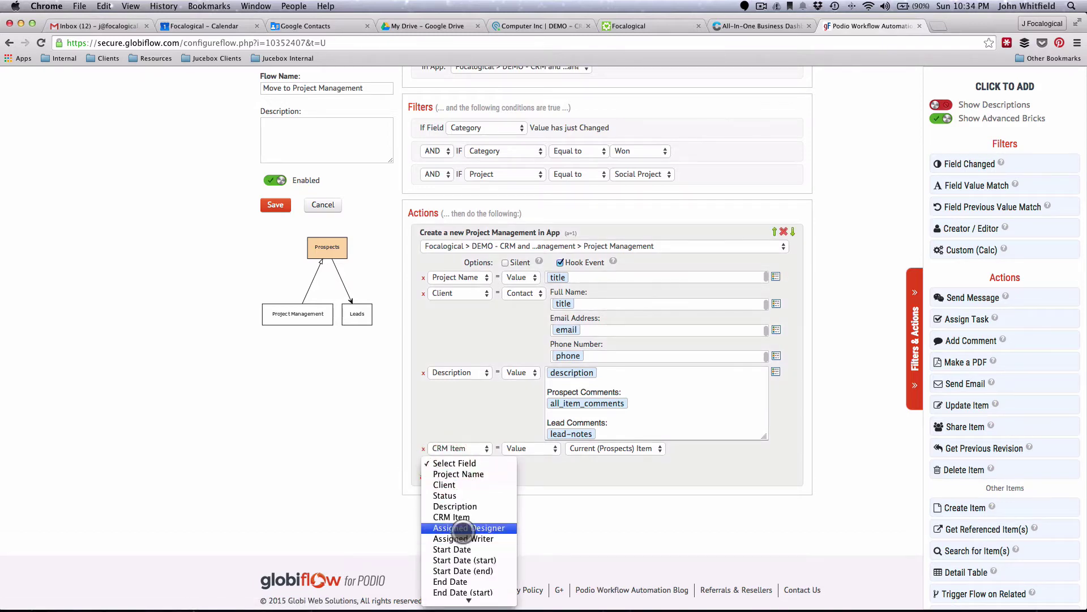
left_click(463, 528)
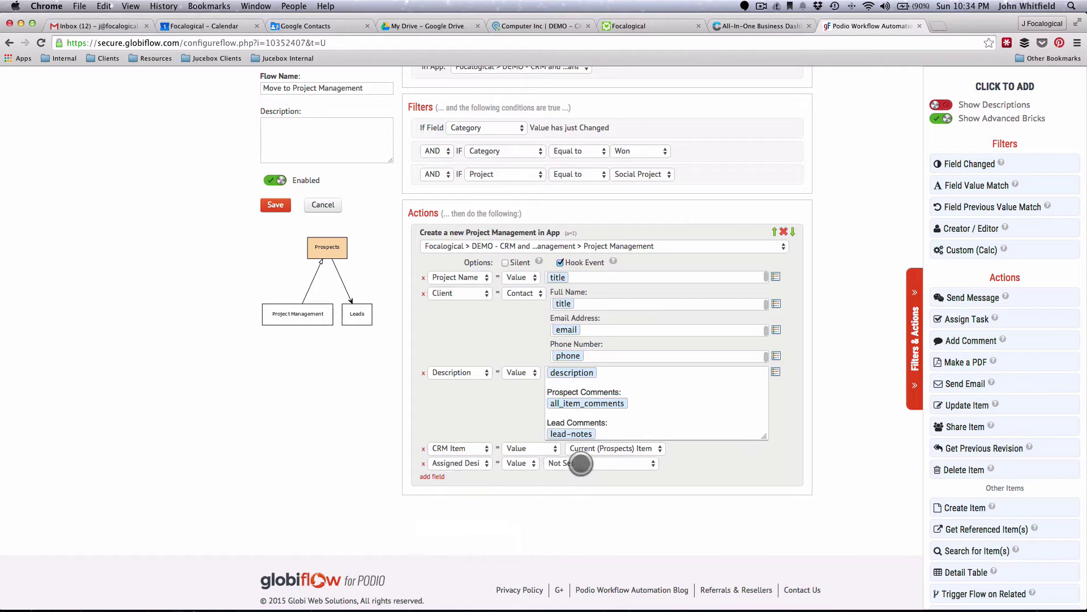
left_click(580, 463)
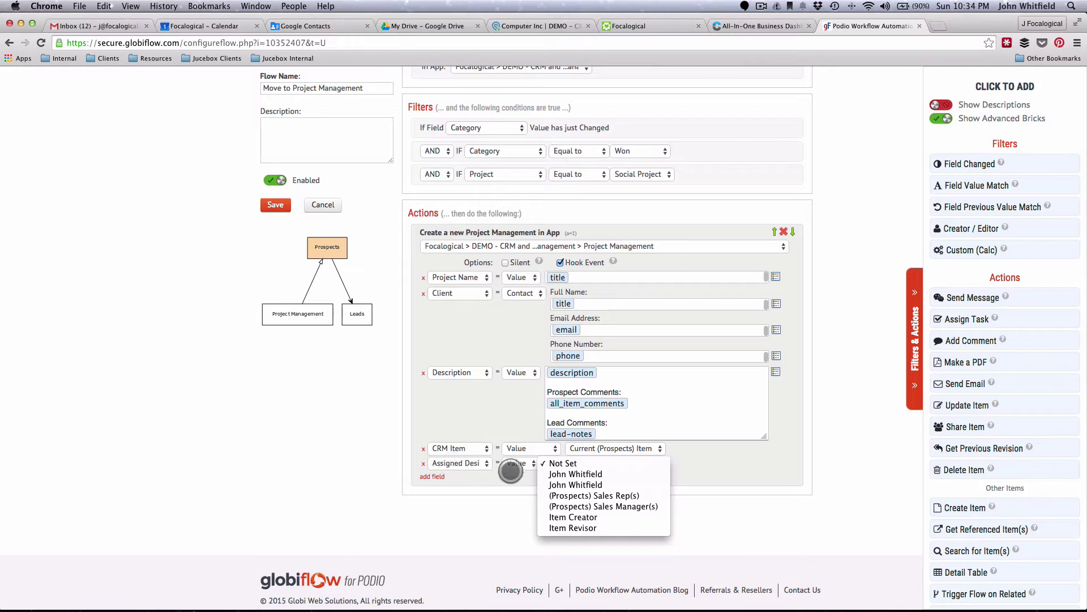
- Assign specific users as the project's designer and writer
left_click(569, 474)
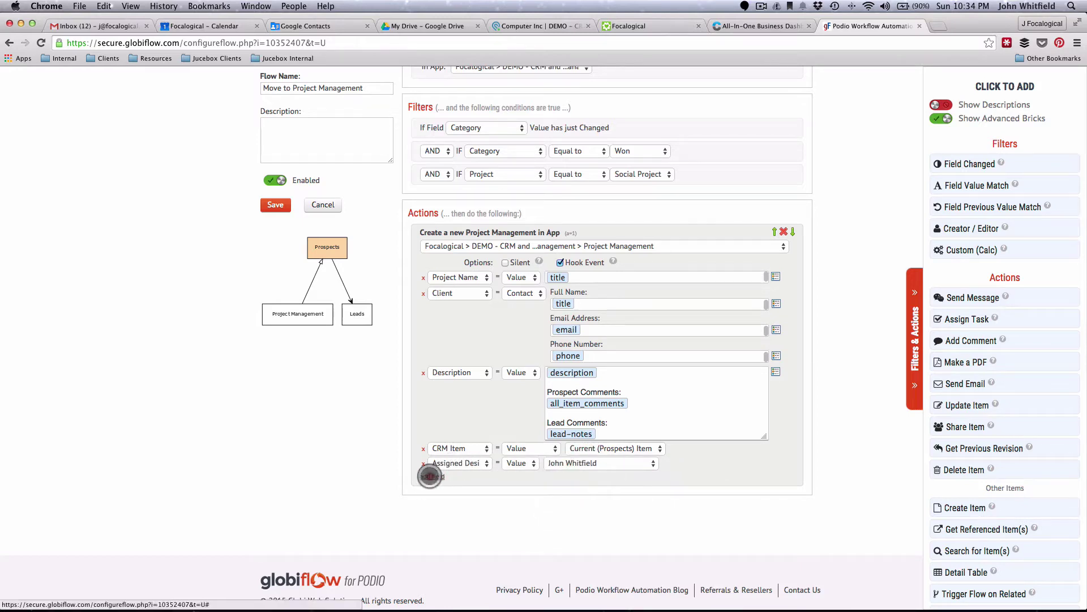
left_click(431, 477)
left_click(456, 477)
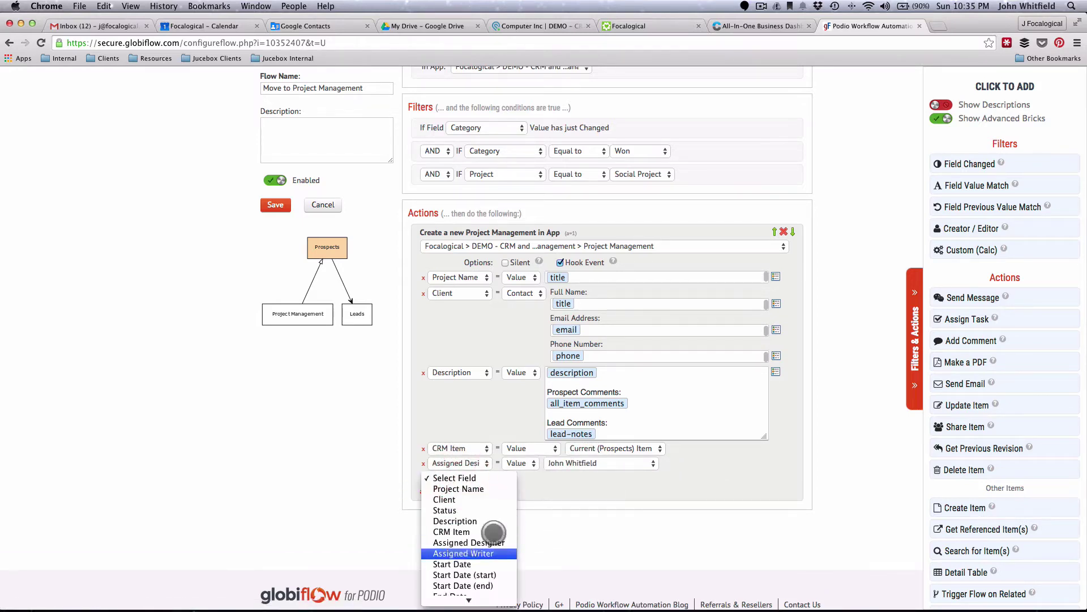
left_click(459, 553)
left_click(569, 477)
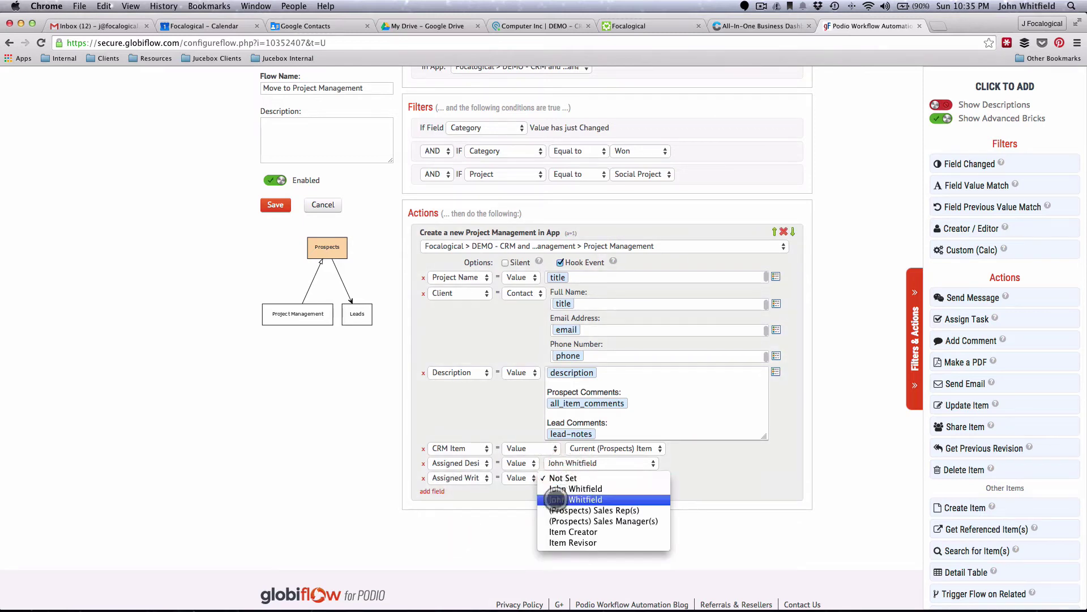
left_click(562, 489)
- Set Start Date to the current date plus 2 days
left_click(431, 491)
left_click(441, 492)
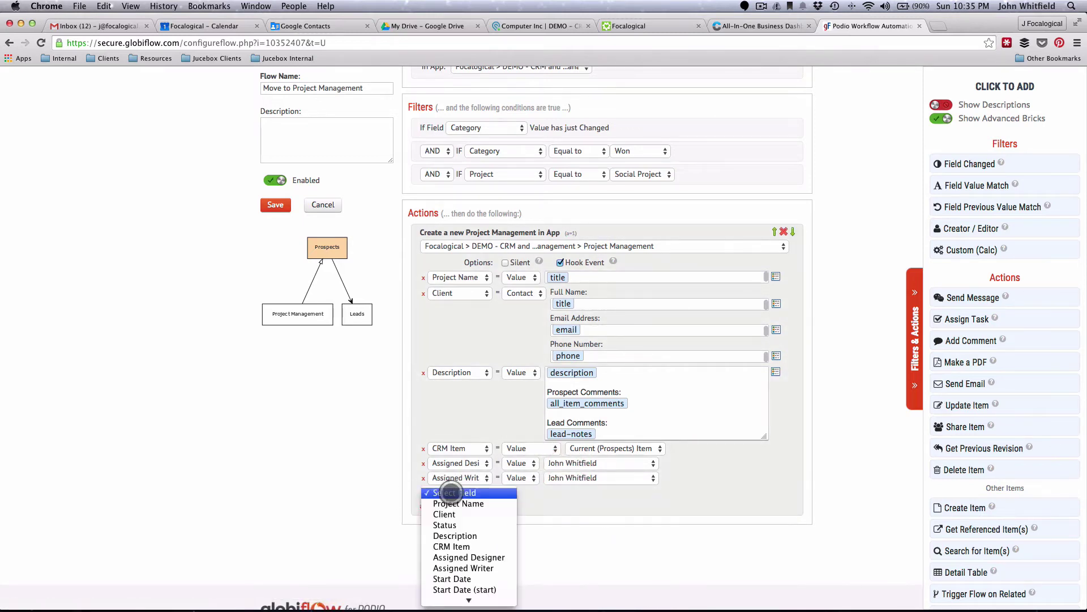
left_click(463, 542)
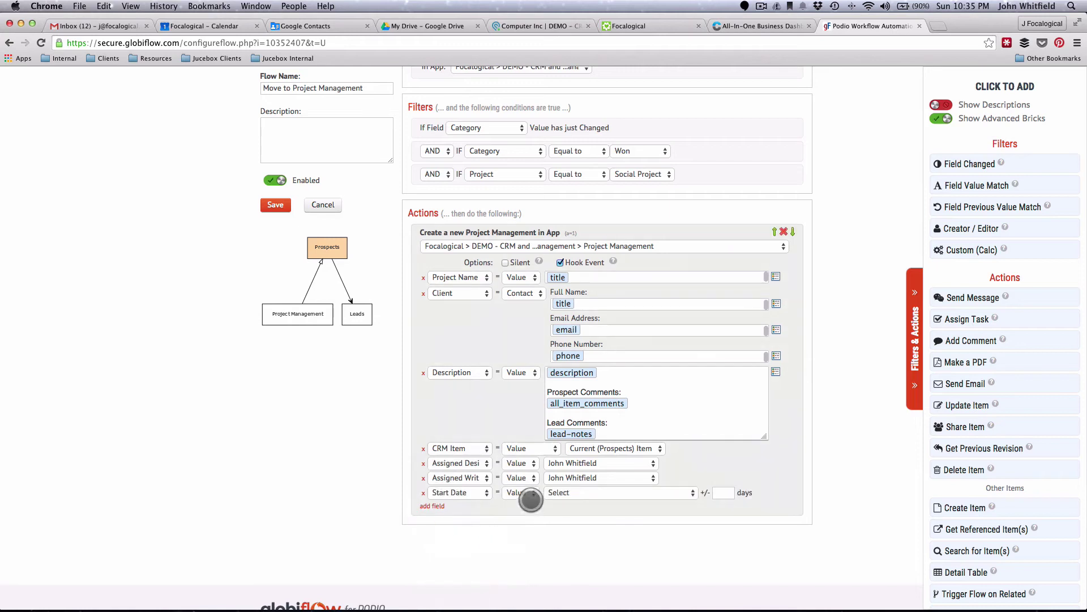
left_click(573, 492)
left_click(583, 502)
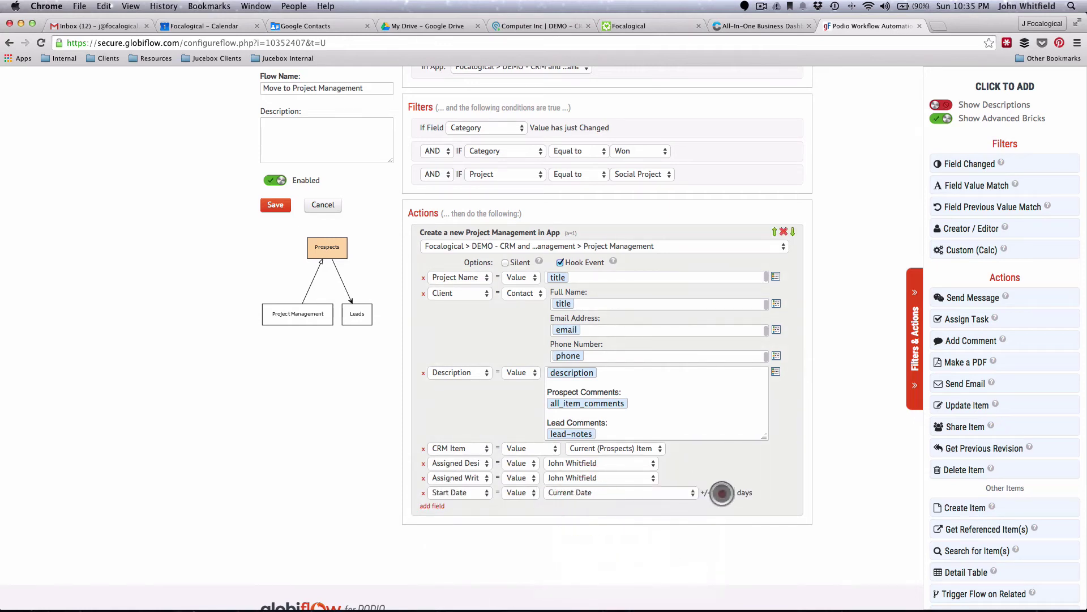
left_click(718, 492)
type("2")
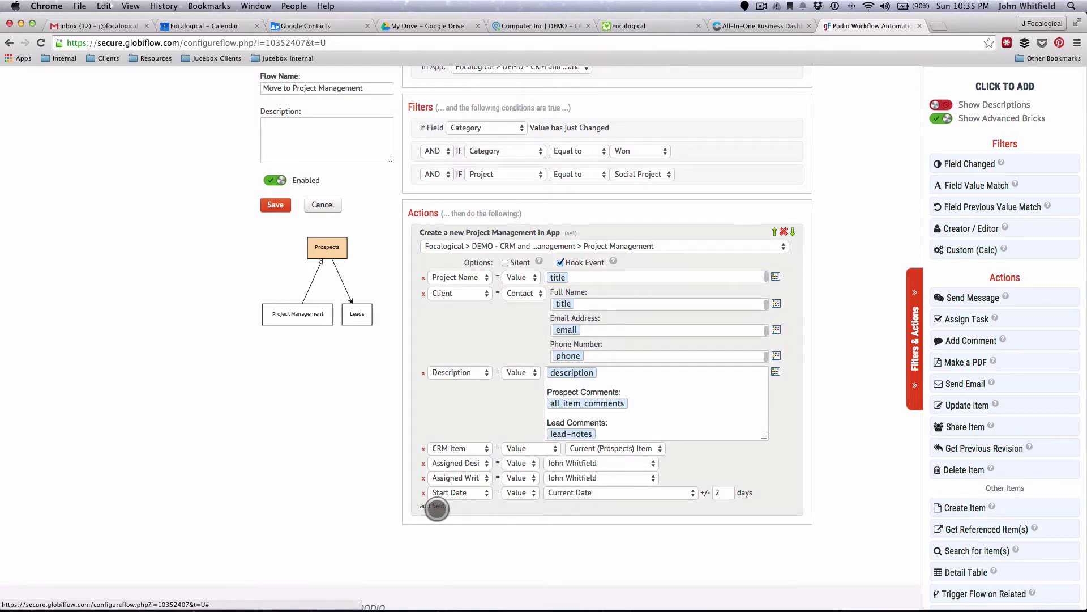
- Set End Date to the current date plus 32 days
left_click(437, 508)
left_click(453, 508)
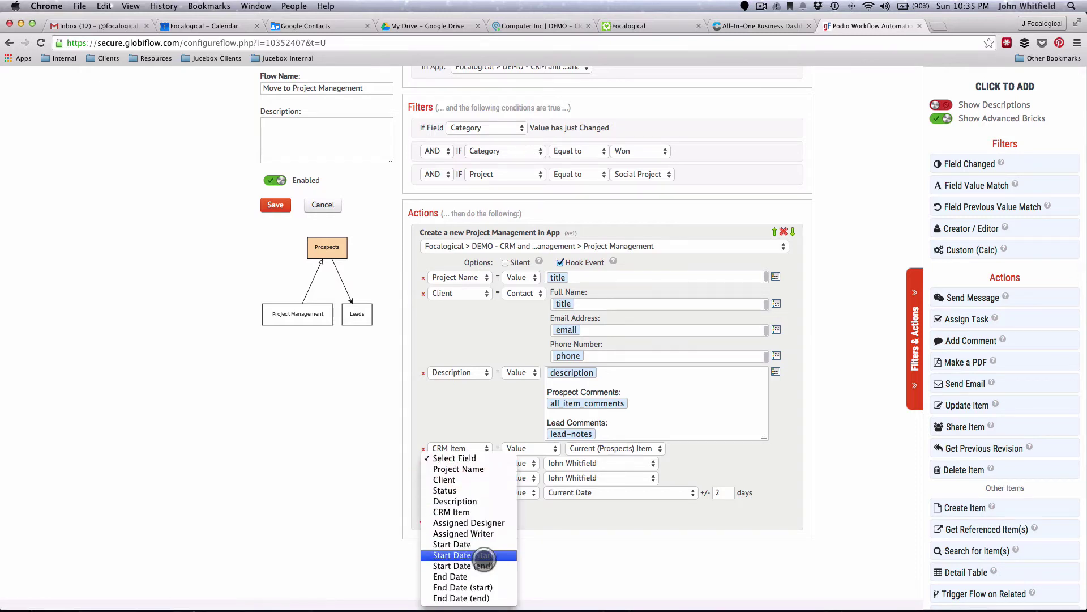
left_click(470, 576)
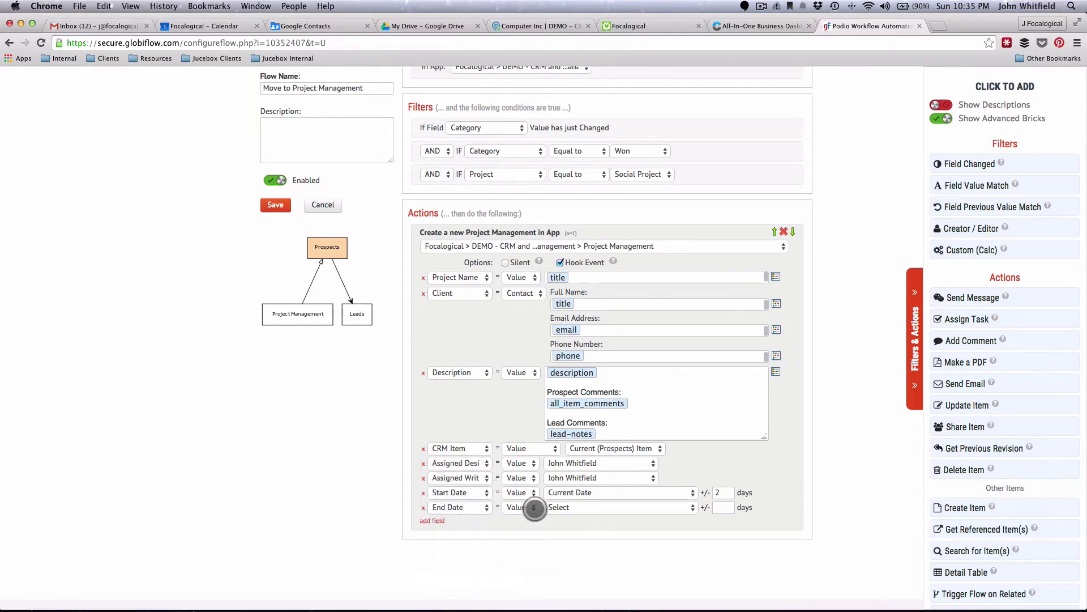
left_click(563, 507)
left_click(566, 516)
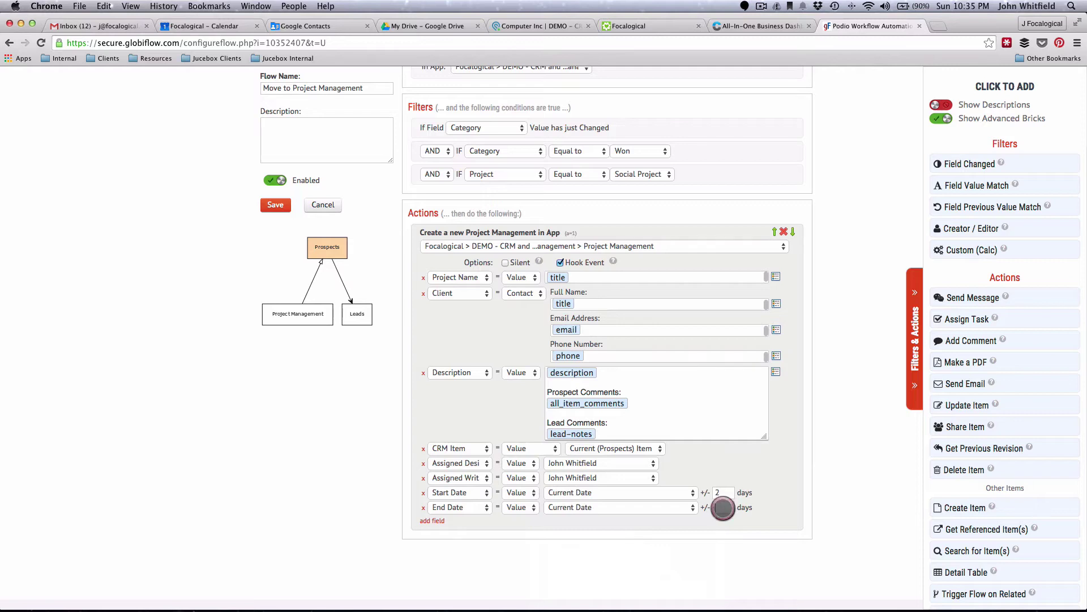
left_click(723, 508)
type("32")
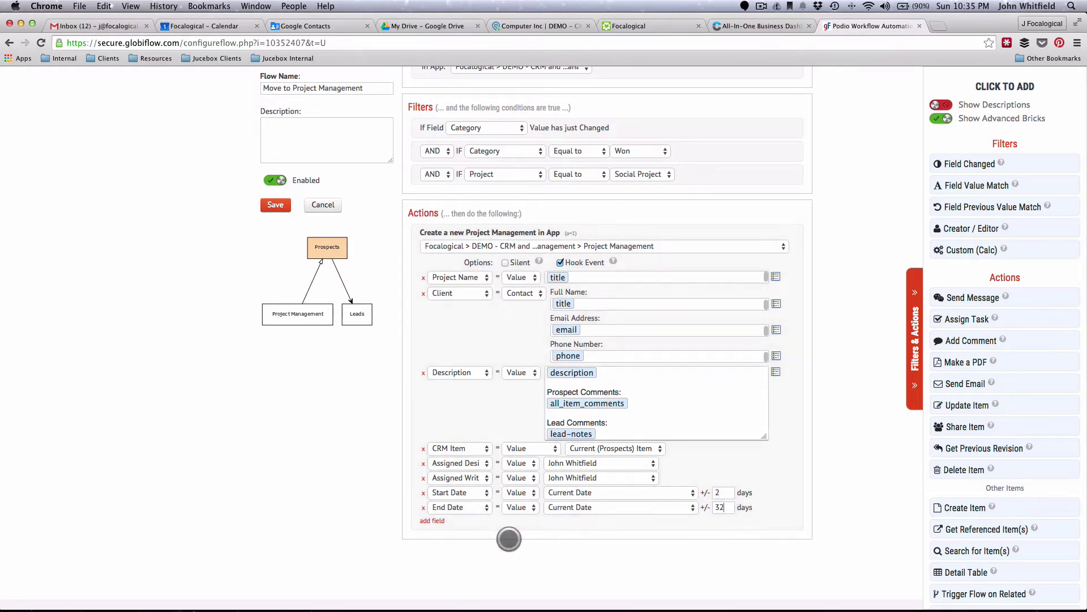
scroll(511, 539, "down", 4)
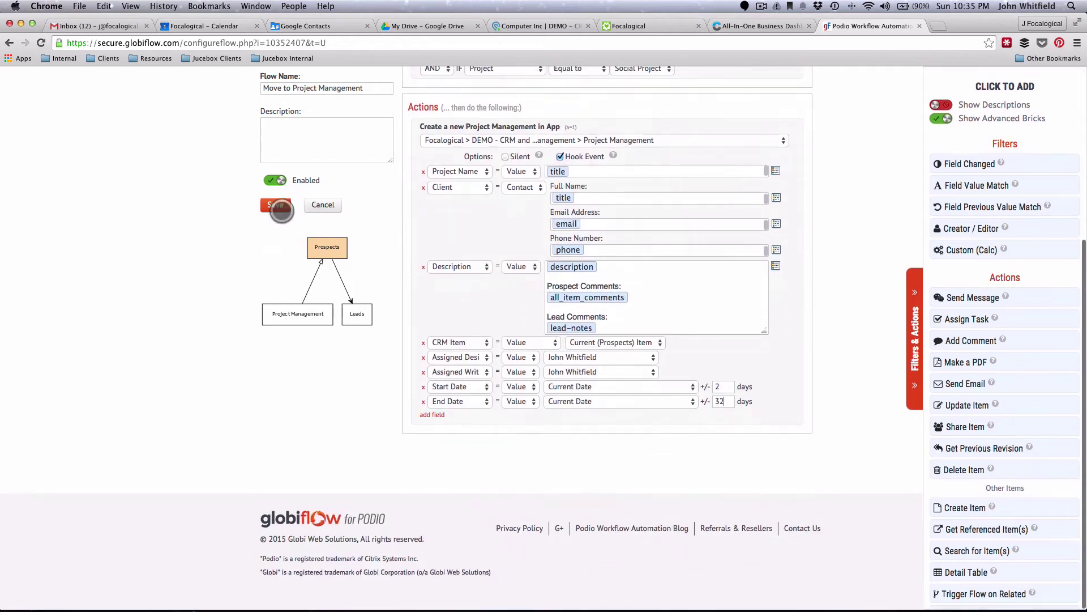
- Save the Move to Project Management flow
left_click(276, 206)
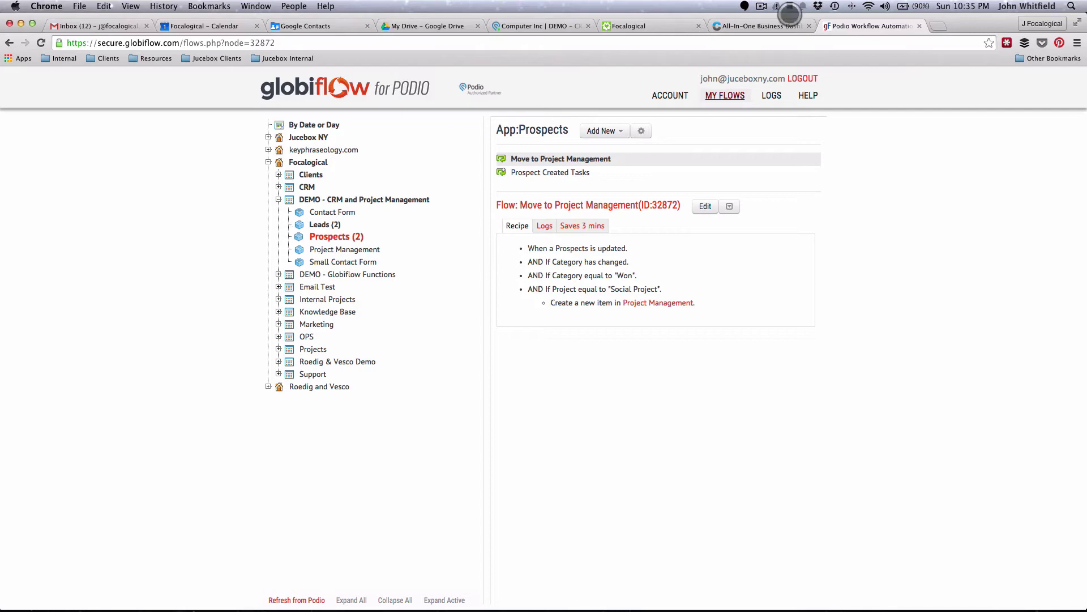
- Create a new Item Updated flow named Project Won Error
left_click(598, 131)
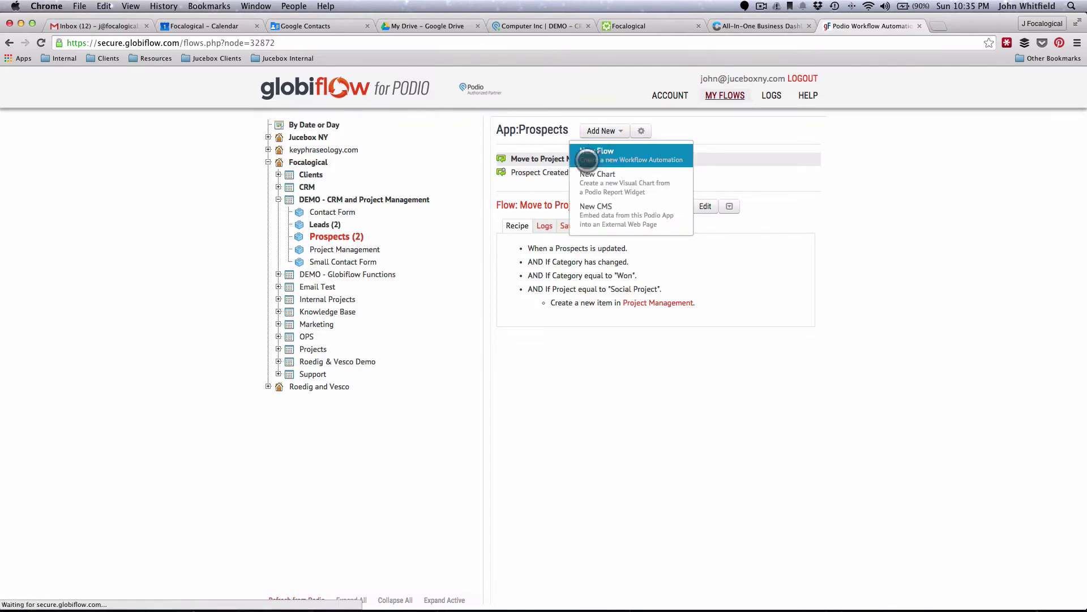
left_click(597, 150)
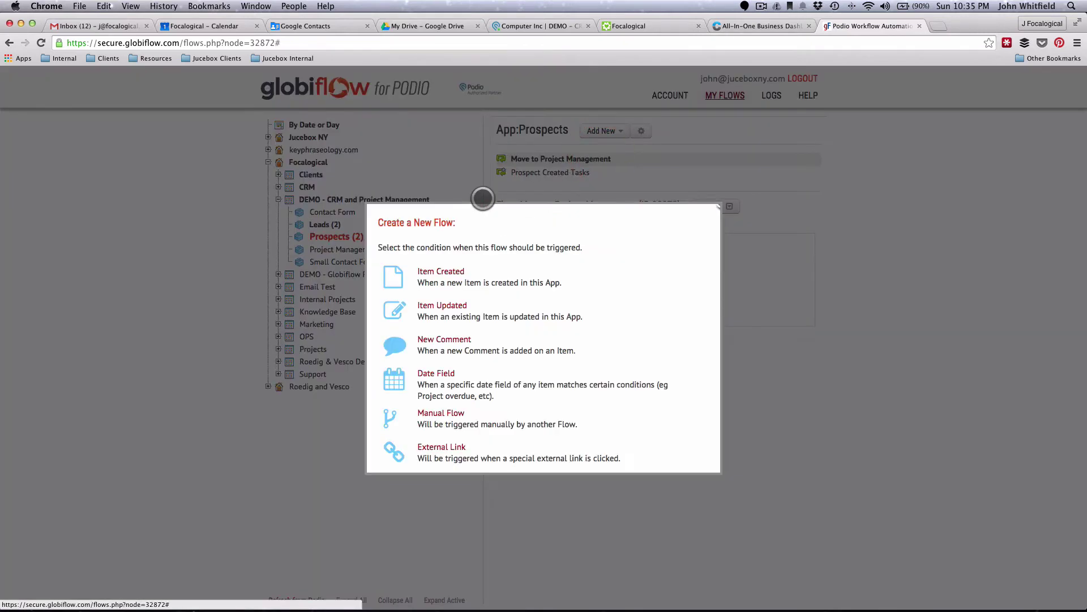
left_click(439, 306)
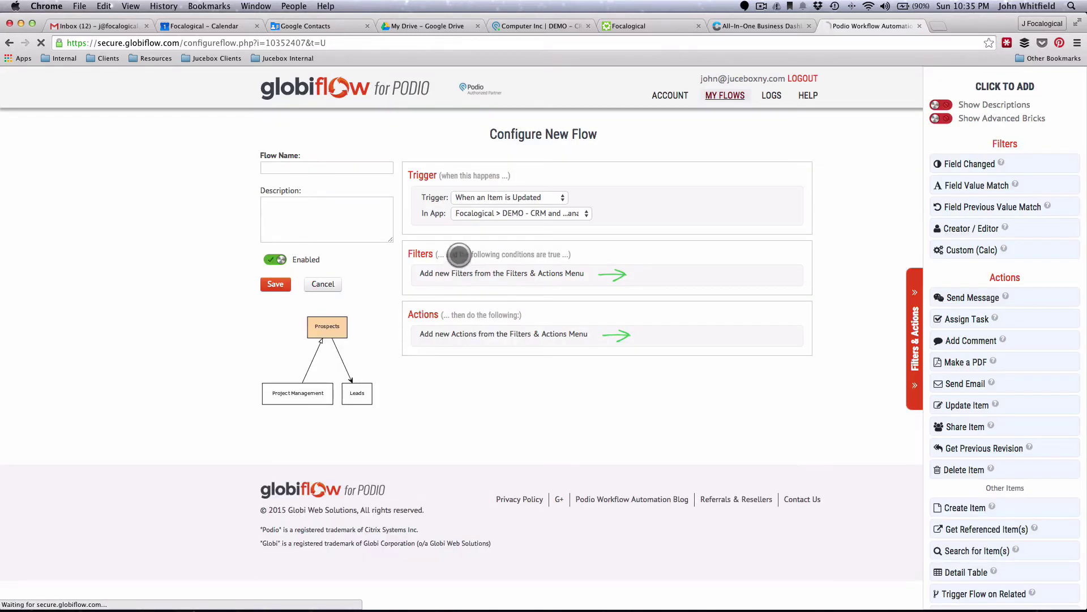
left_click(313, 167)
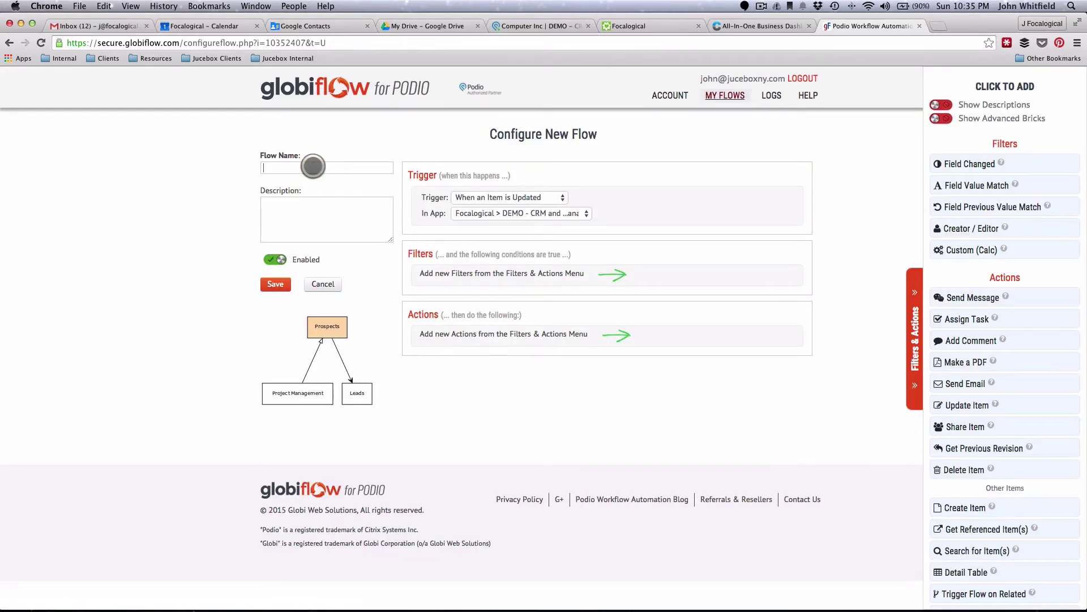
type("Project Won Error")
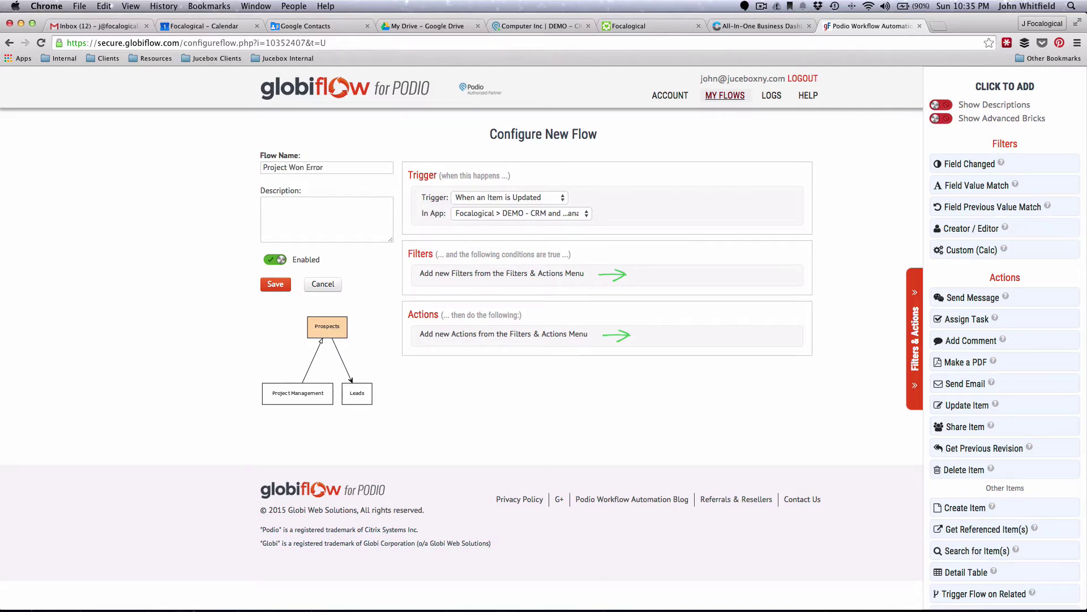
scroll(965, 181, "down", 2)
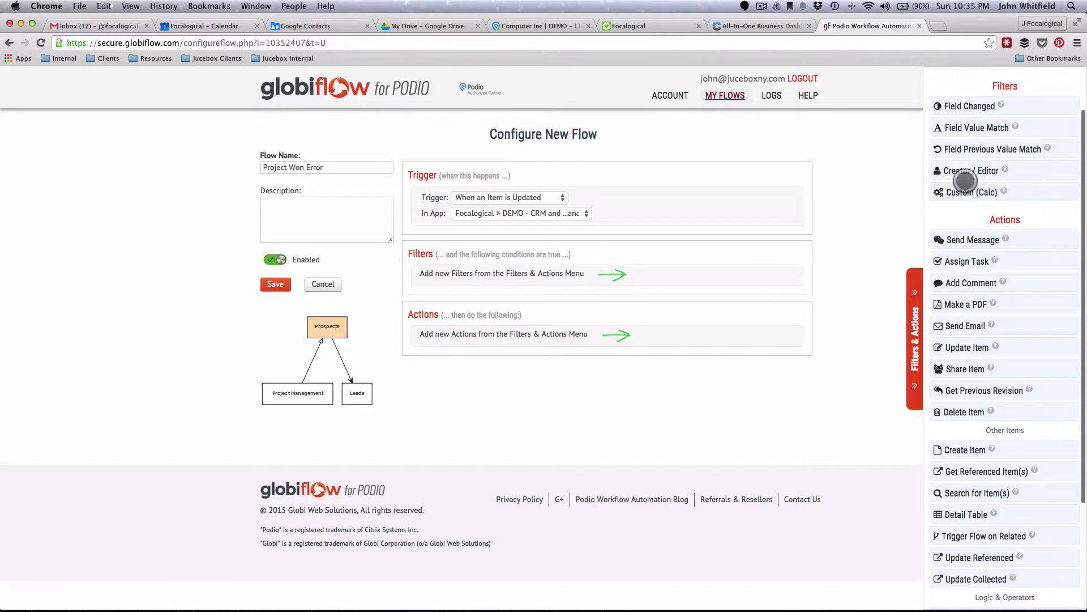
- Filter for Category changed and Category equal to Won, then add a Custom condition
left_click(959, 109)
left_click(485, 275)
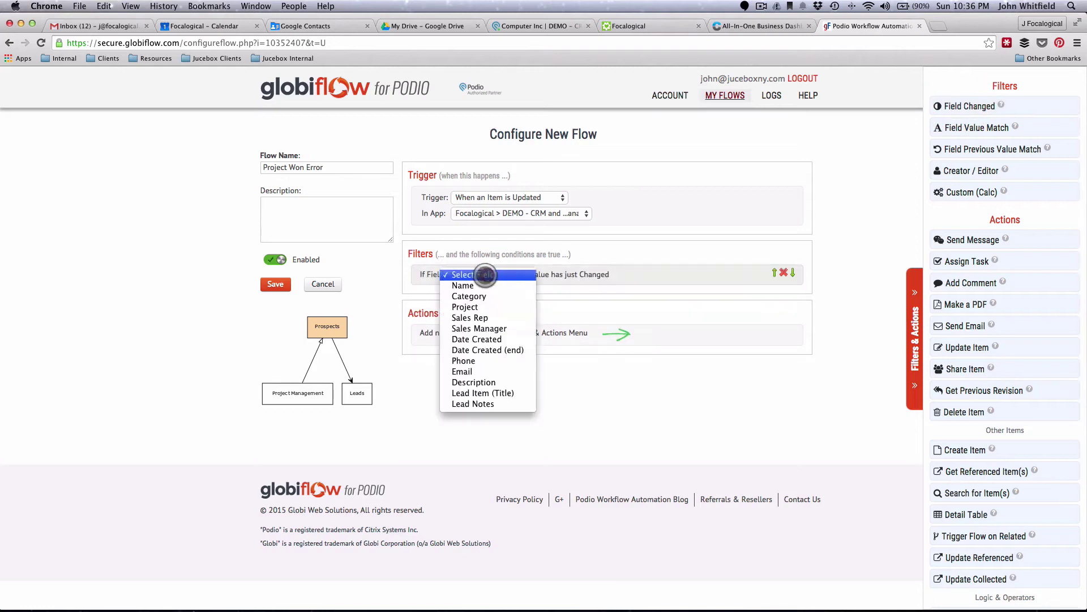
left_click(469, 296)
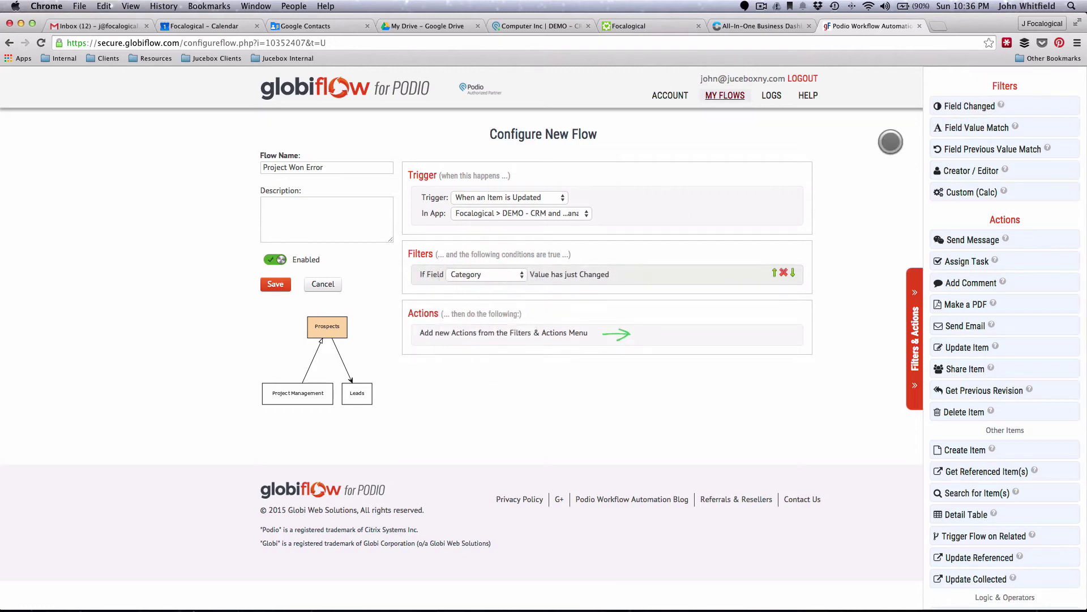
left_click(961, 127)
left_click(483, 297)
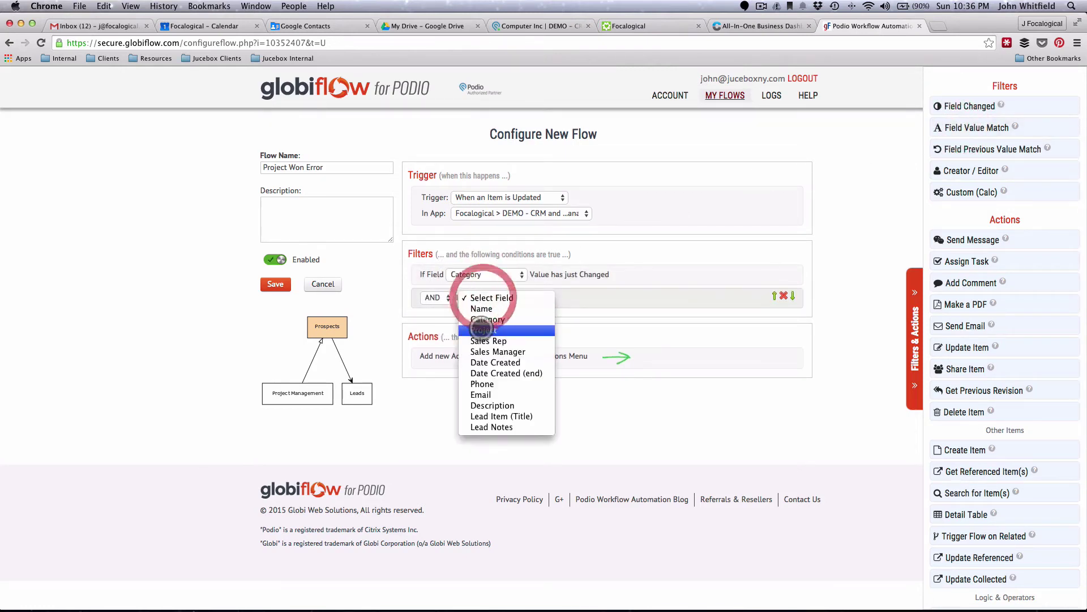
left_click(485, 319)
left_click(623, 297)
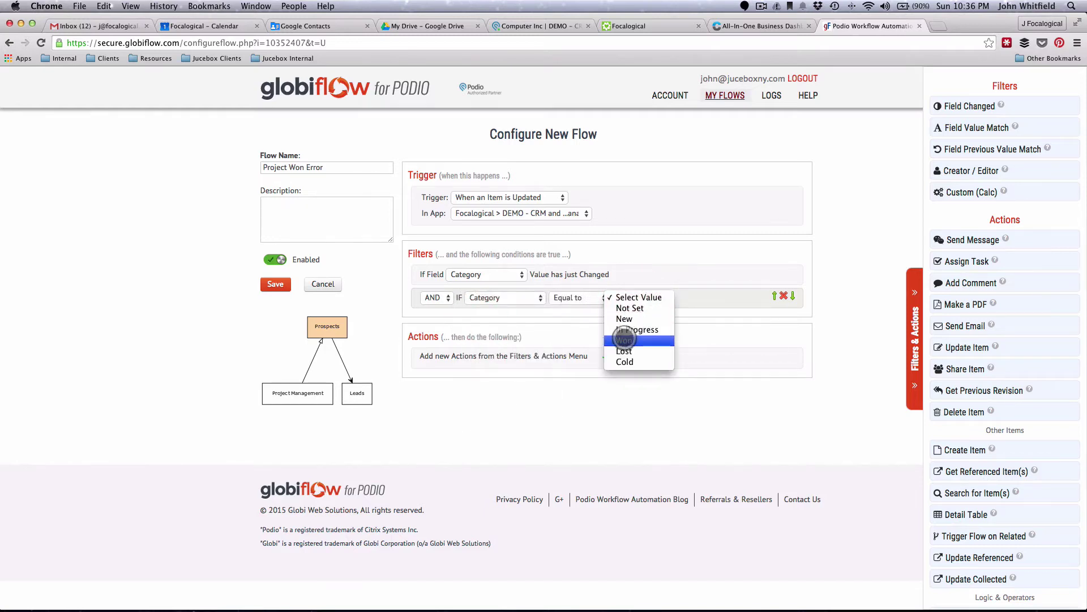
left_click(623, 340)
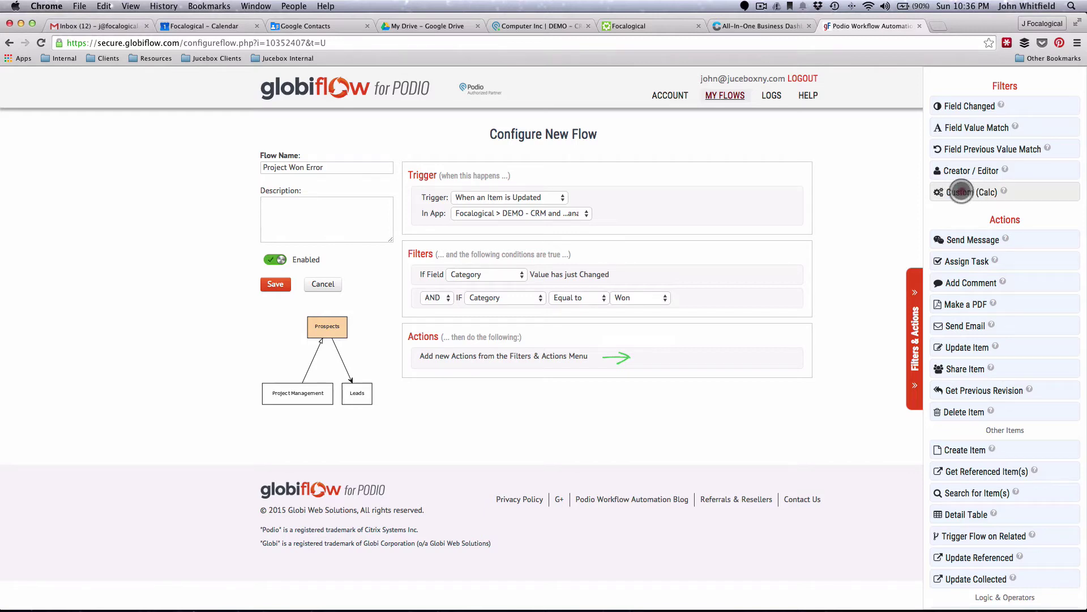
left_click(961, 192)
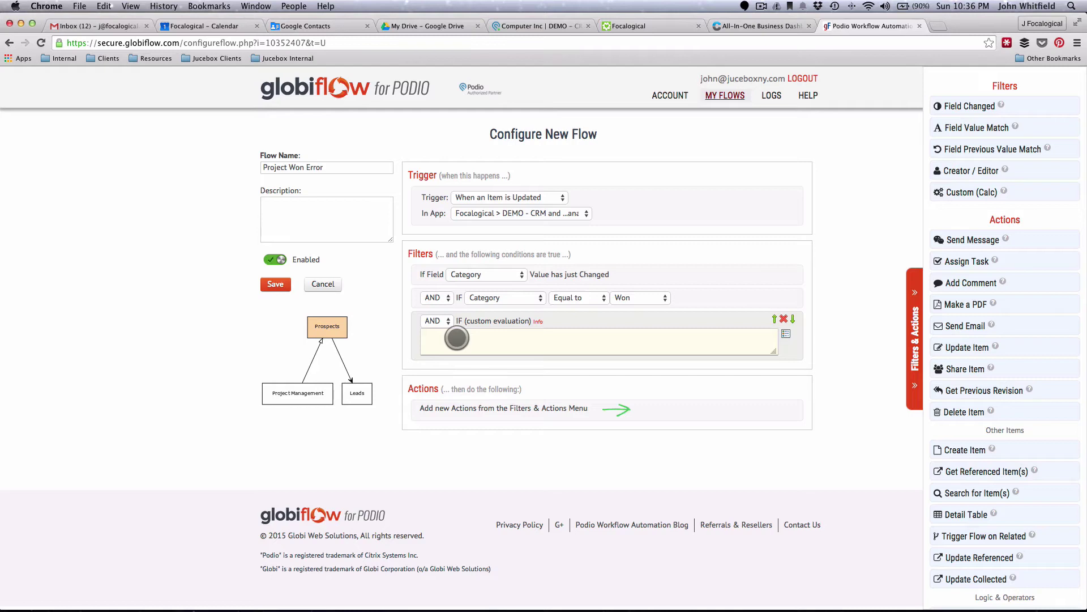
- Write the custom condition project != "" using the Project token
left_click(442, 337)
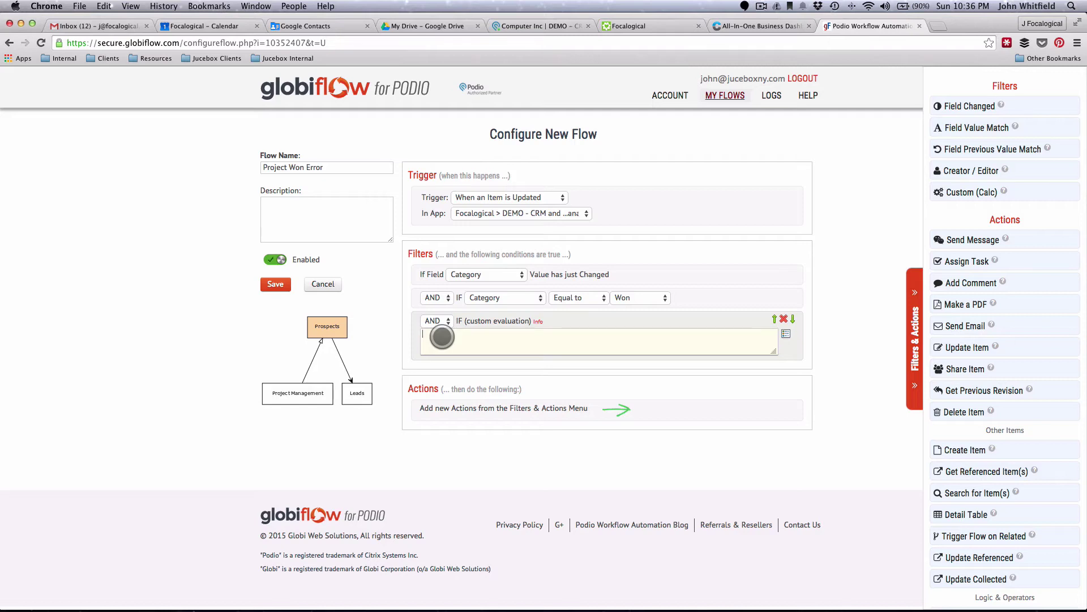
left_click(786, 334)
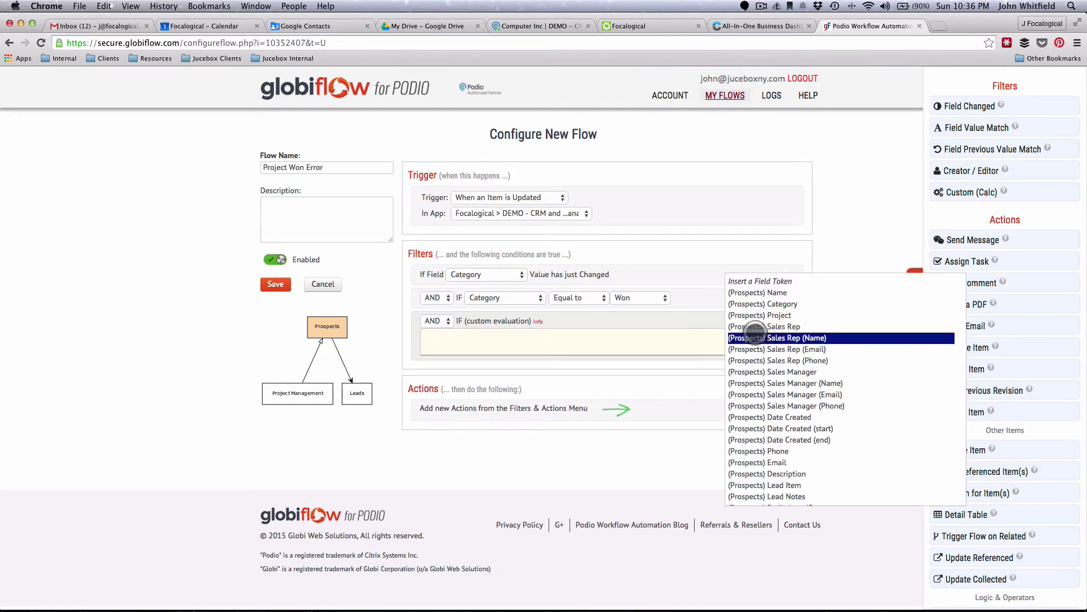
left_click(748, 315)
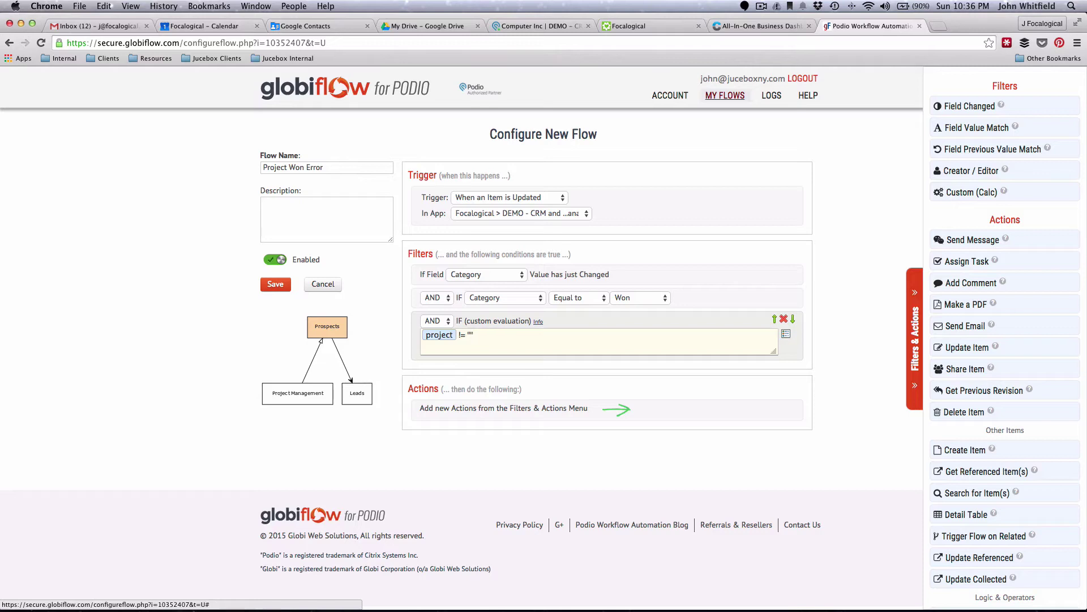
left_click(475, 341)
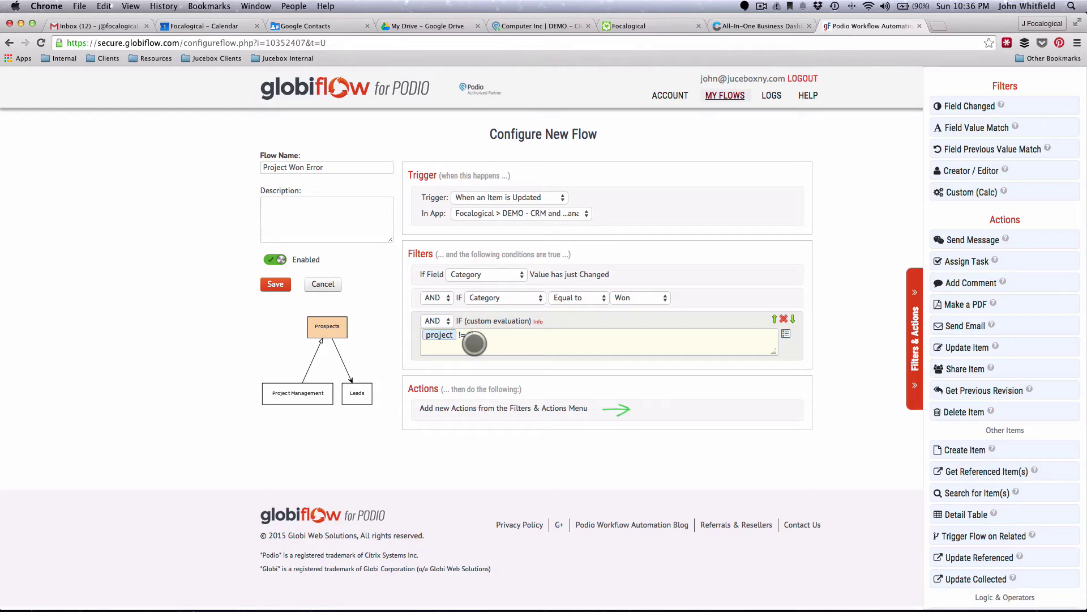
- Assign a task to the Sales Manager titled Error on Prospect Won plus name, due today
left_click(963, 260)
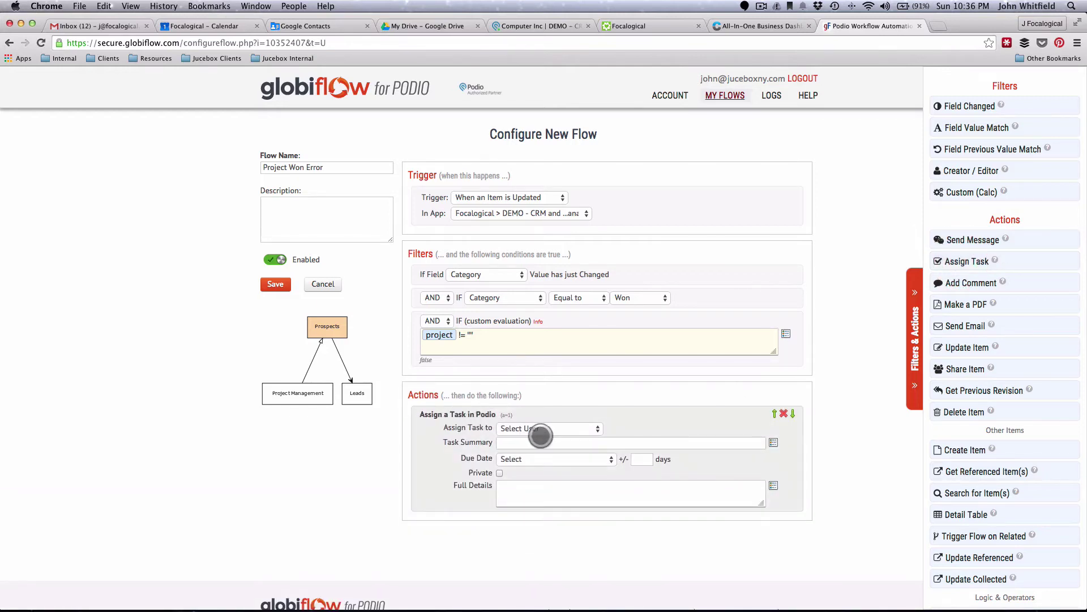
left_click(539, 429)
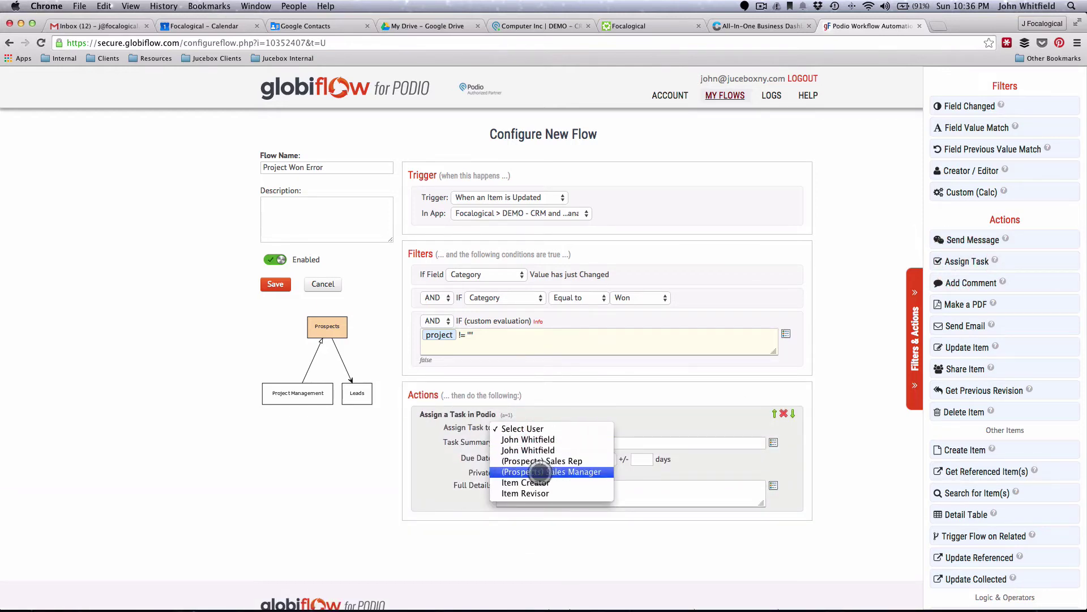
left_click(535, 471)
left_click(533, 443)
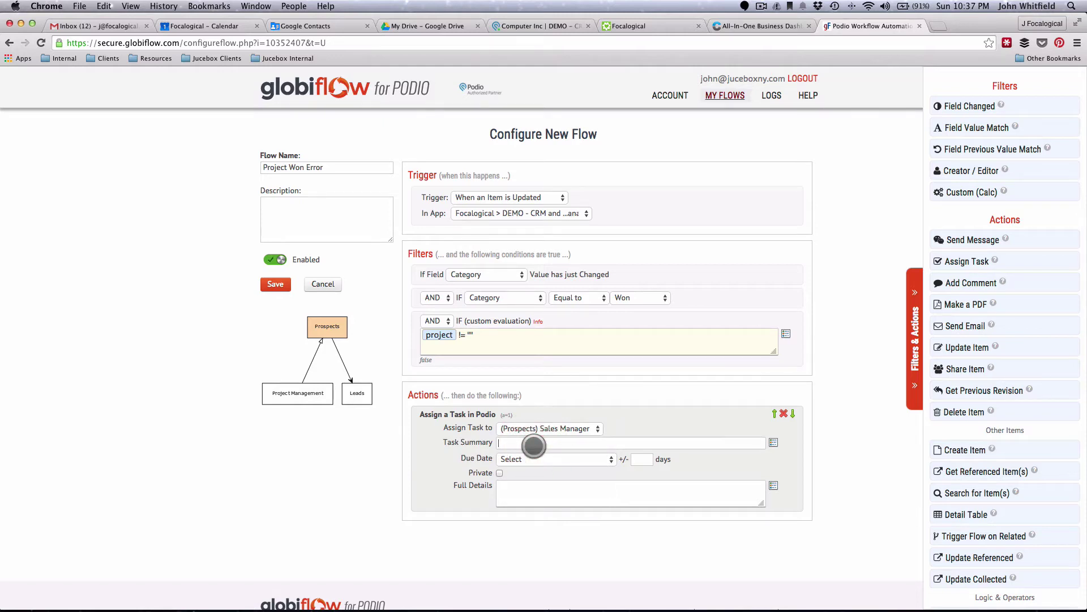
type("Error on Prospect Won -")
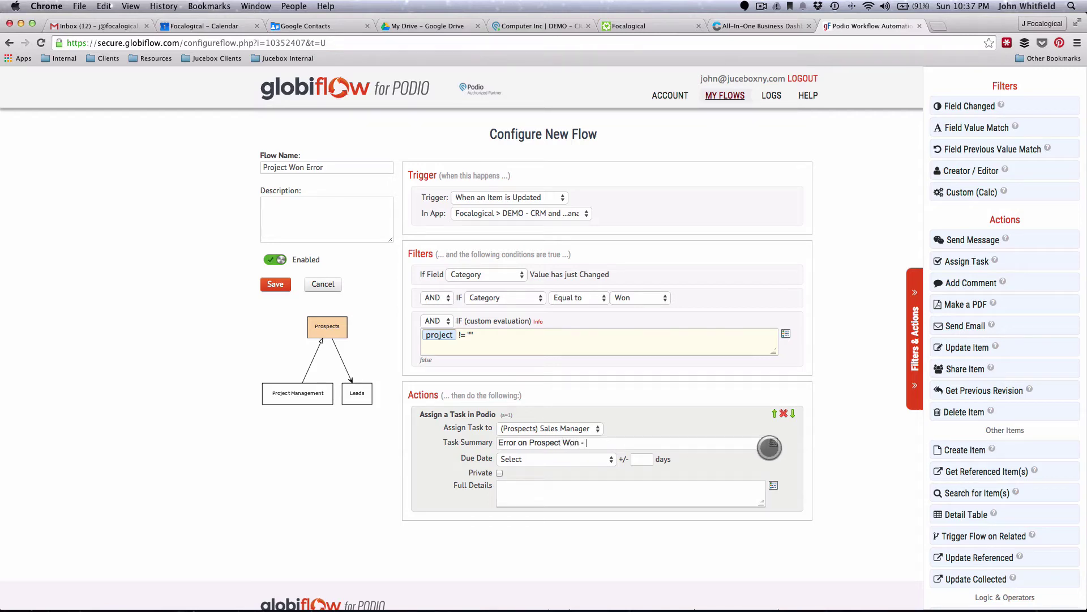
left_click(773, 443)
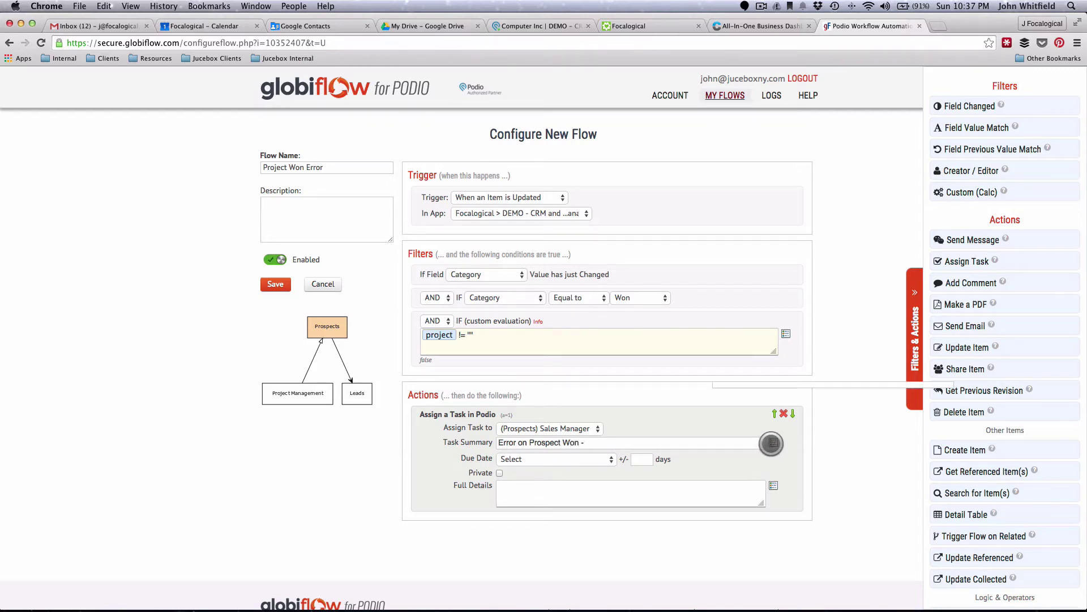
left_click(753, 400)
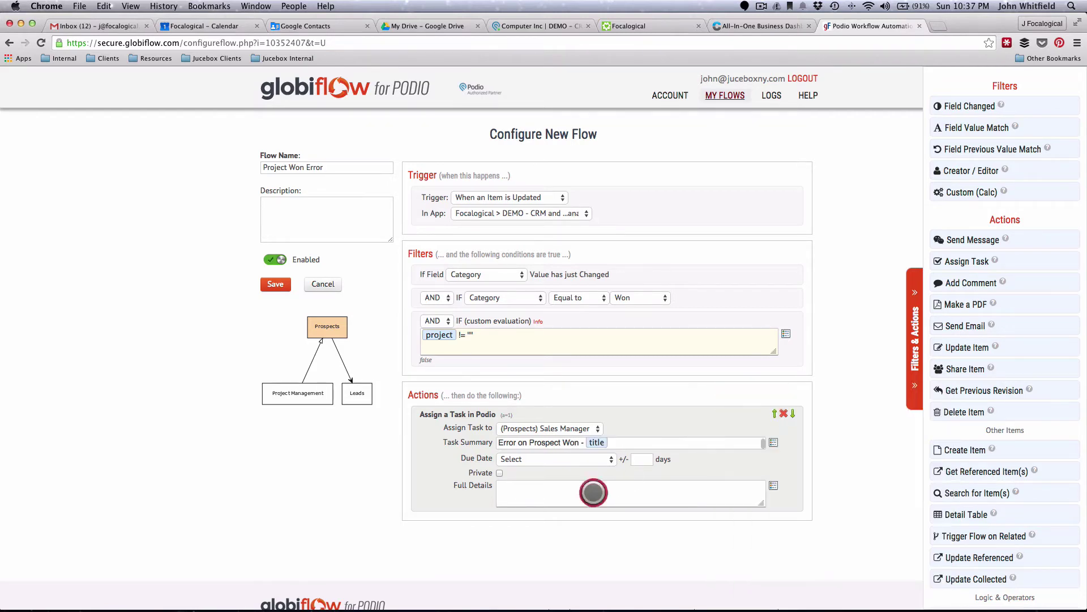
left_click(586, 459)
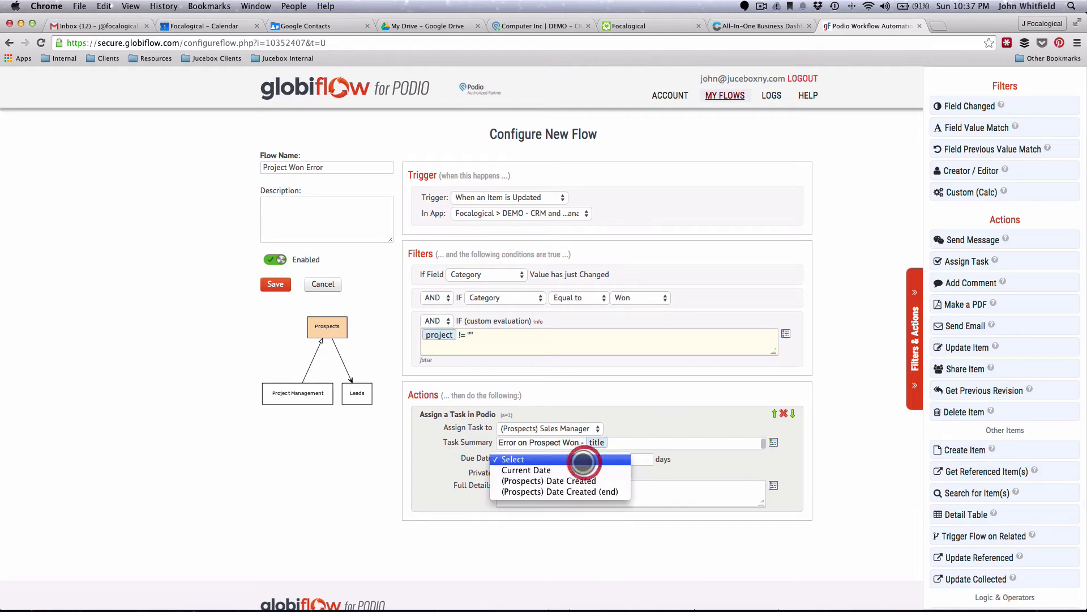
left_click(576, 470)
- Write task details with the prospect's title and item_url_link tokens, then add an Update Item action
left_click(544, 489)
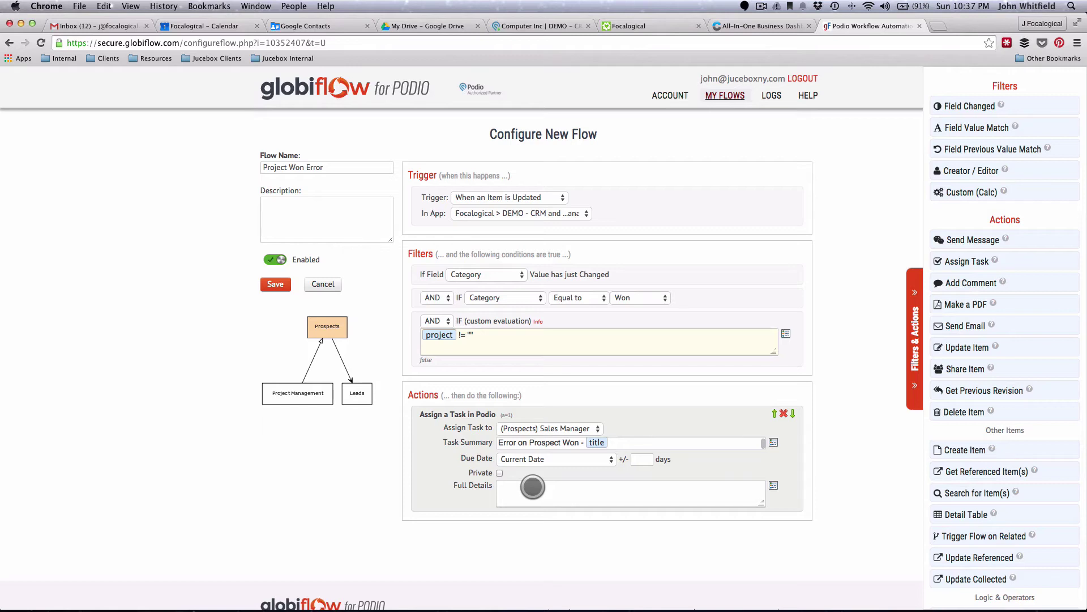
left_click(773, 485)
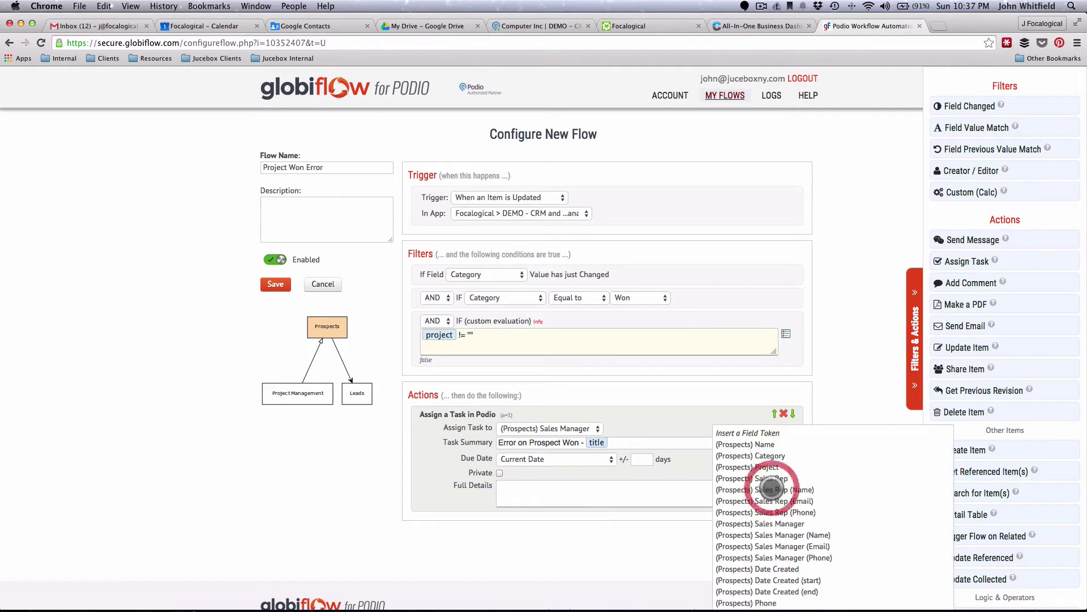
left_click(759, 444)
type("w")
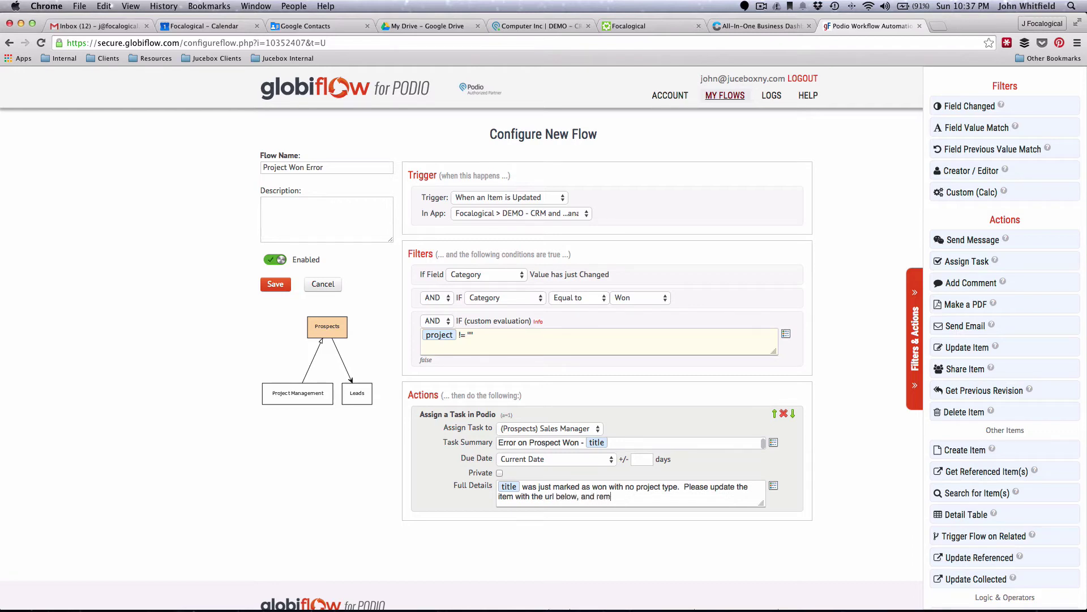
type(".")
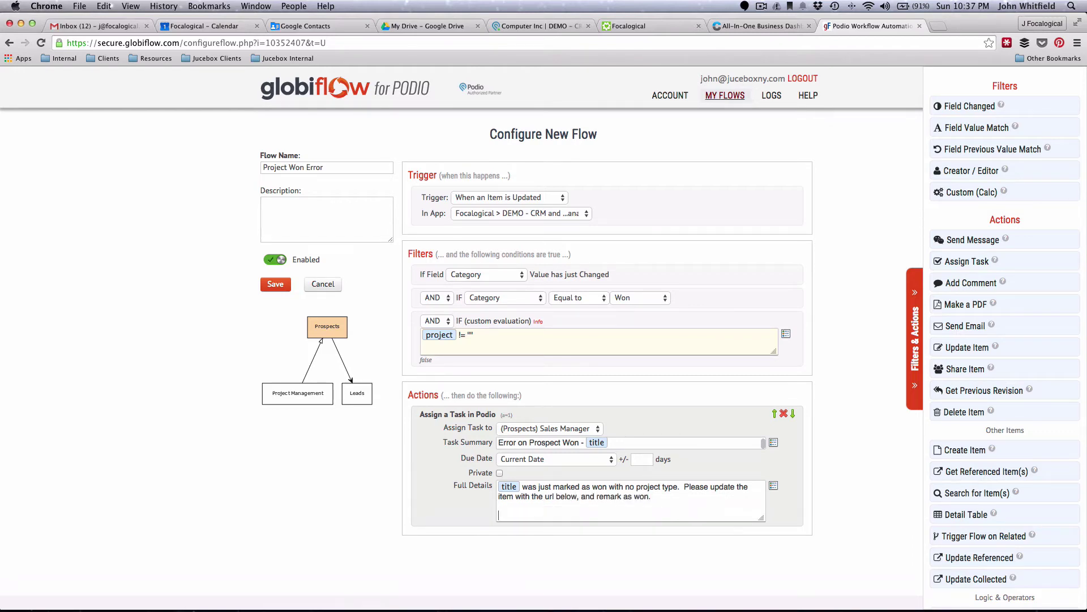
left_click(774, 486)
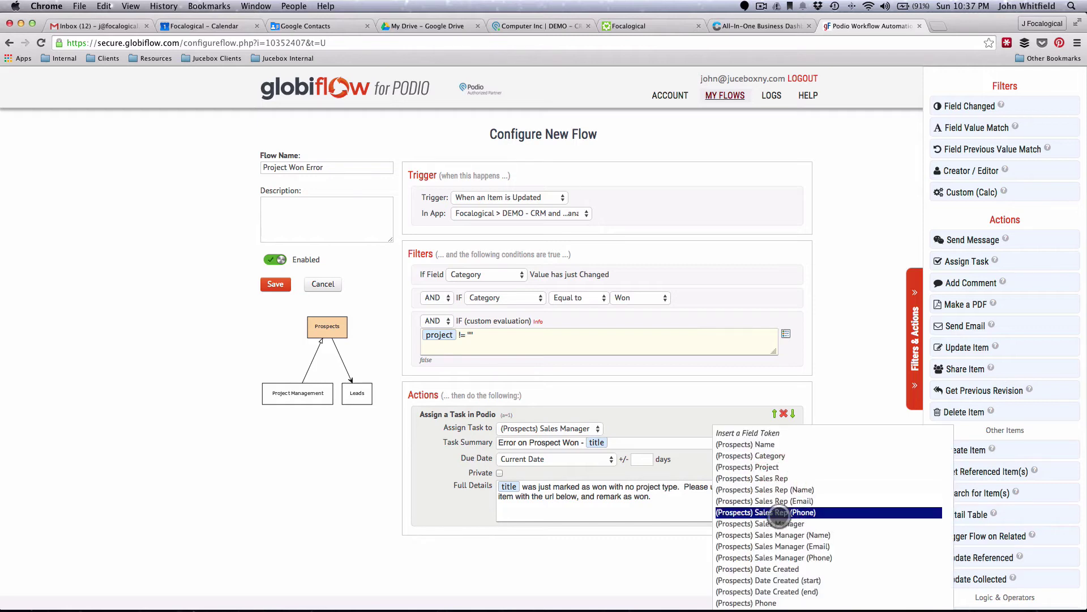
scroll(762, 512, "down", 5)
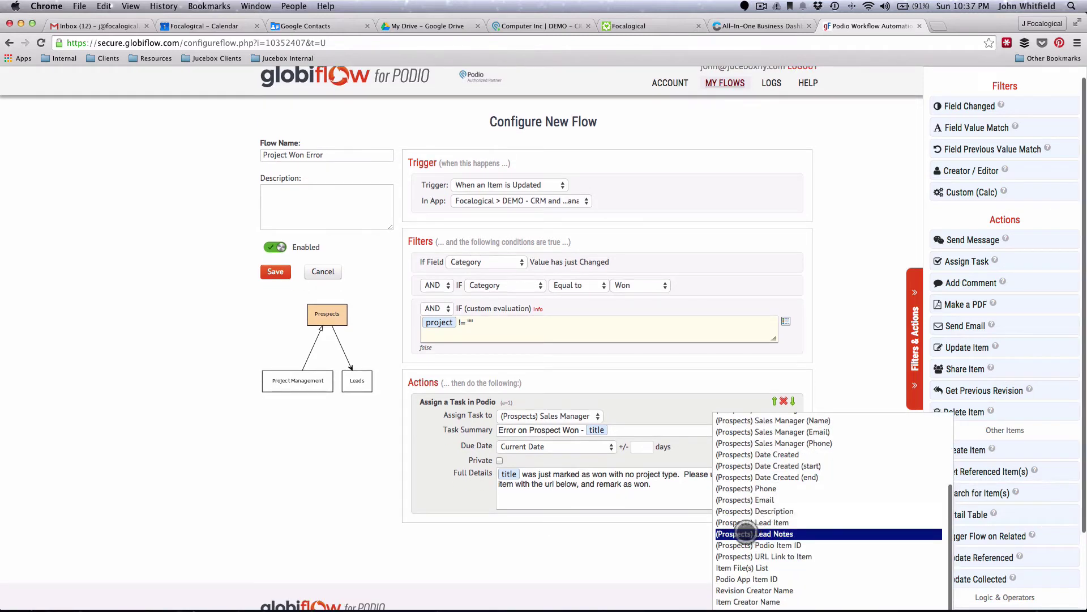
left_click(750, 557)
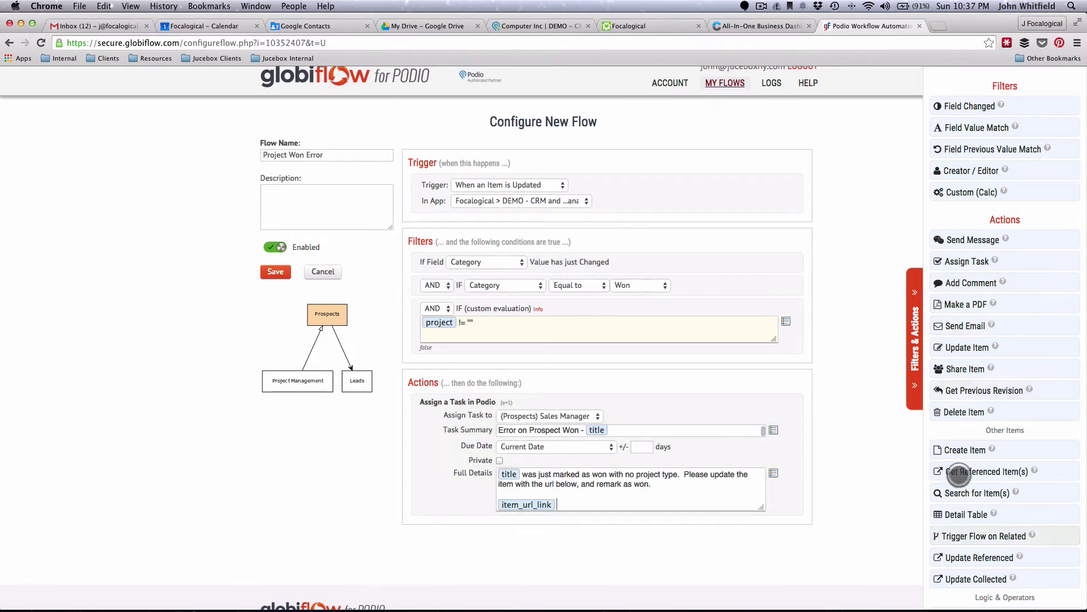
left_click_drag(961, 346, 558, 493)
- Make the Update Item action set the prospect's Category to In Progress
scroll(555, 493, "down", 3)
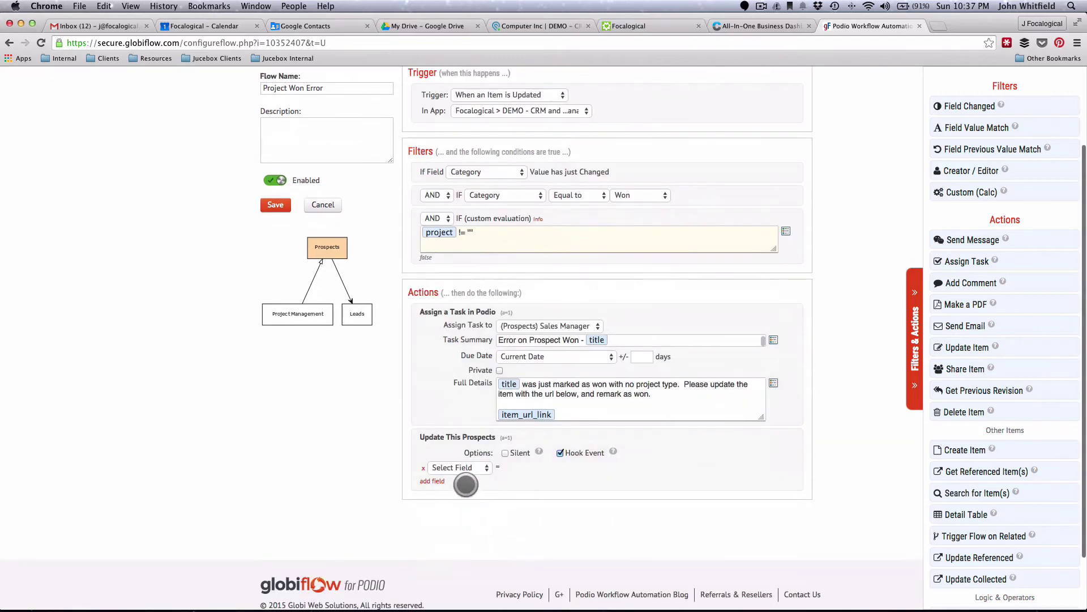
left_click(456, 467)
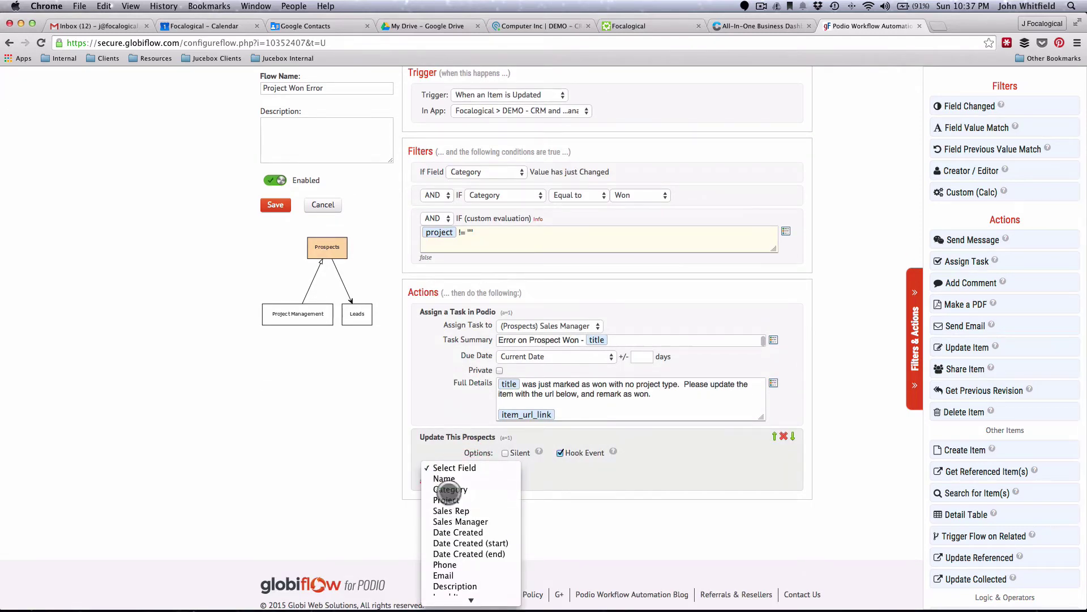
left_click(450, 490)
left_click(572, 468)
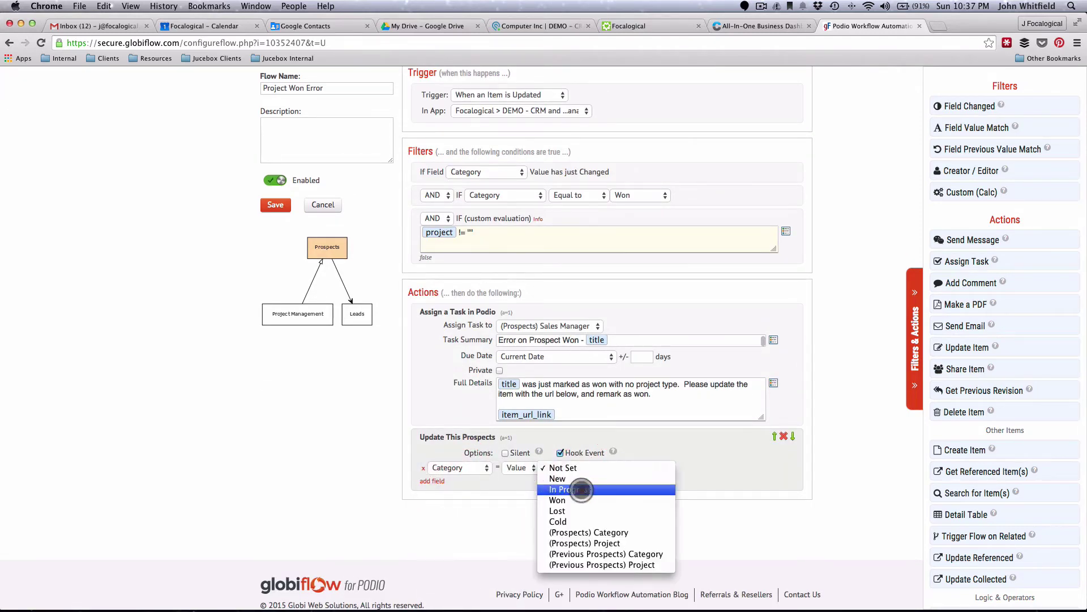
left_click(581, 490)
scroll(628, 487, "up", 1)
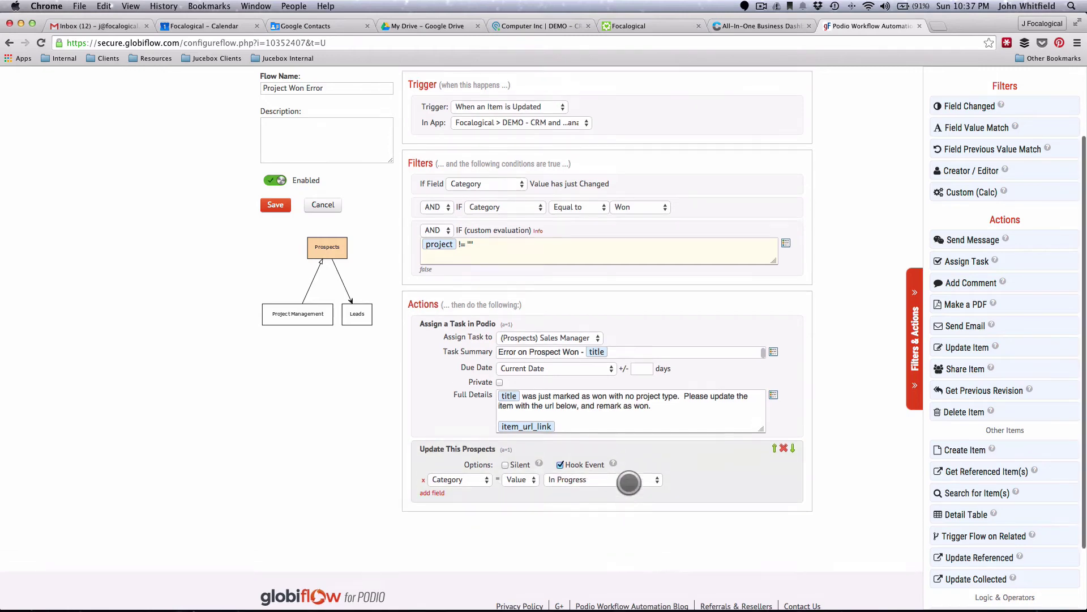
scroll(629, 483, "up", 3)
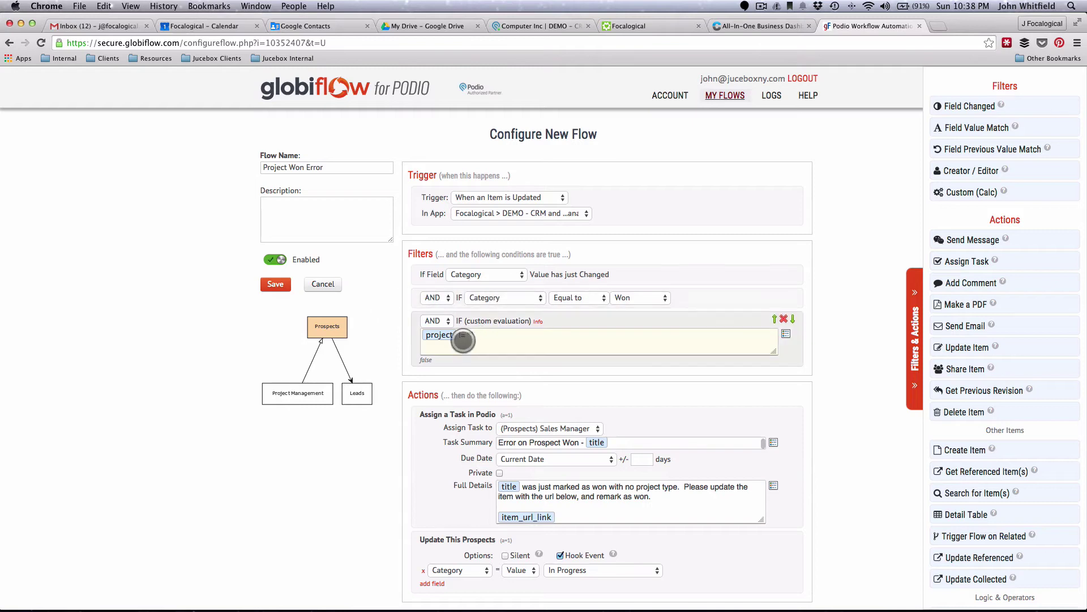
left_click_drag(461, 340, 435, 339)
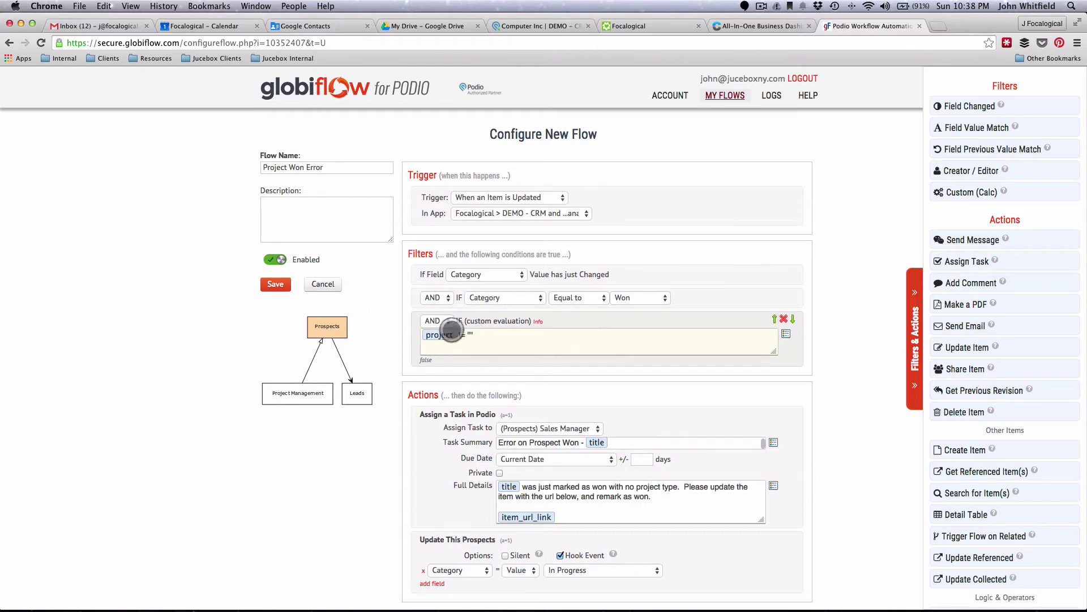
scroll(615, 472, "down", 1)
scroll(614, 472, "down", 1)
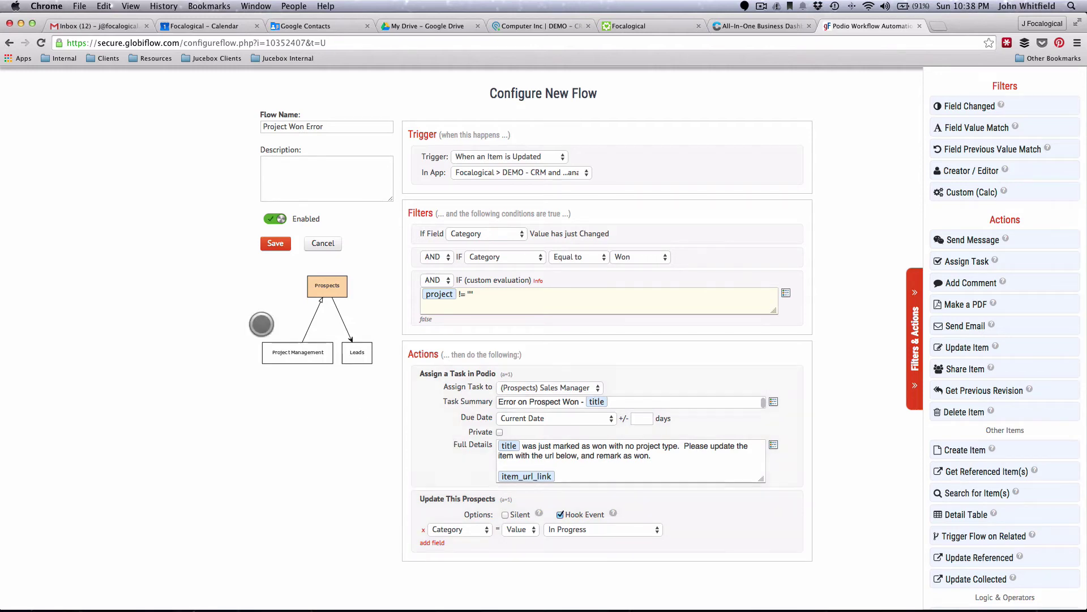
- Save Project Won Error and open the Project Management app's flows
left_click(272, 244)
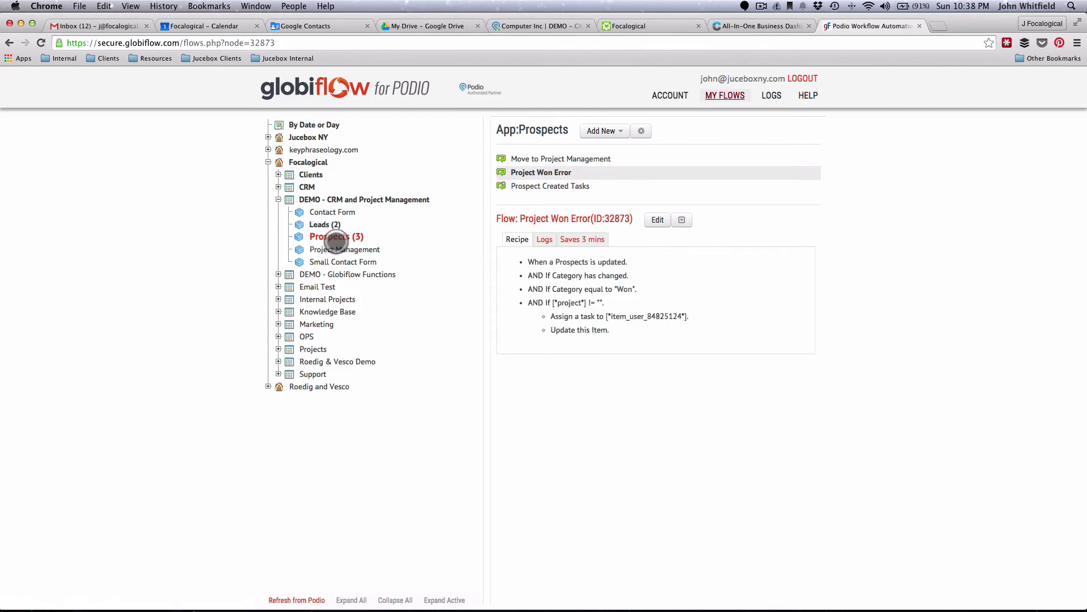
left_click(325, 250)
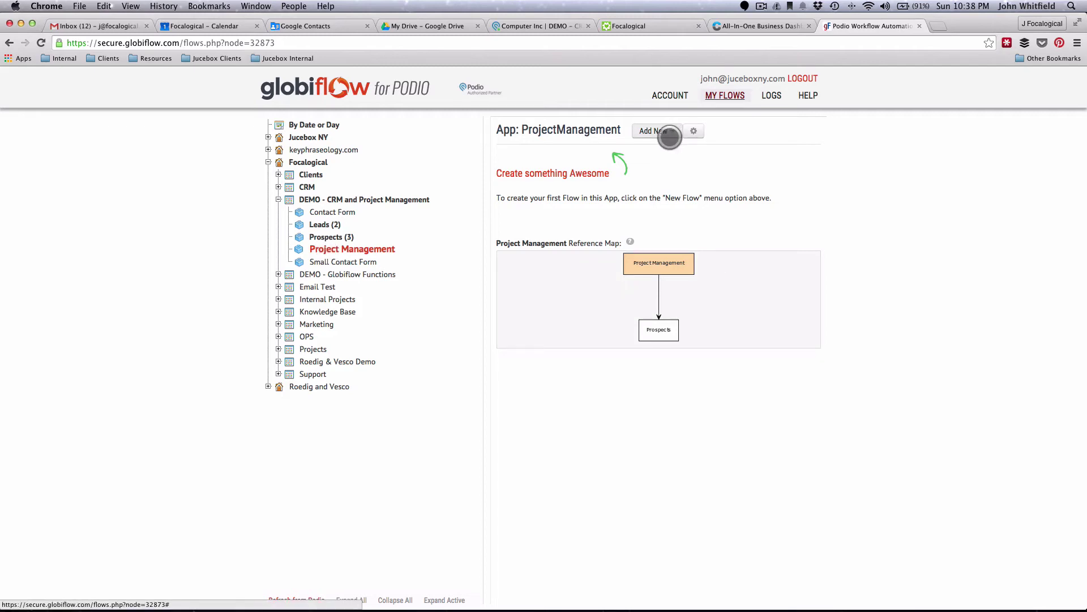
- Create an Item Created flow named 'Assign Tasks' and add one Assign Task action
left_click(670, 135)
left_click(649, 156)
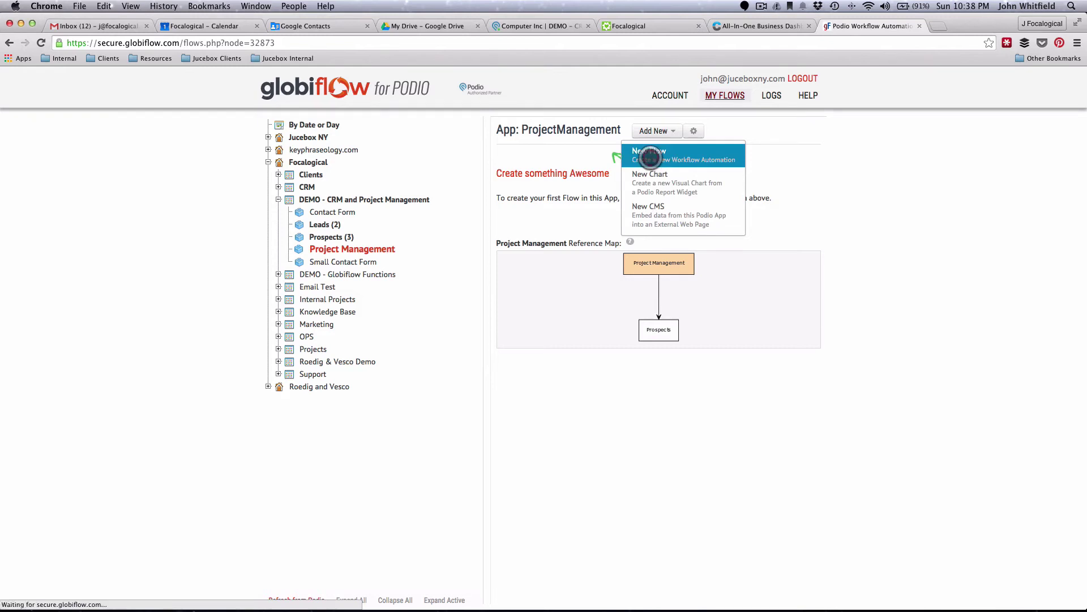
left_click(437, 271)
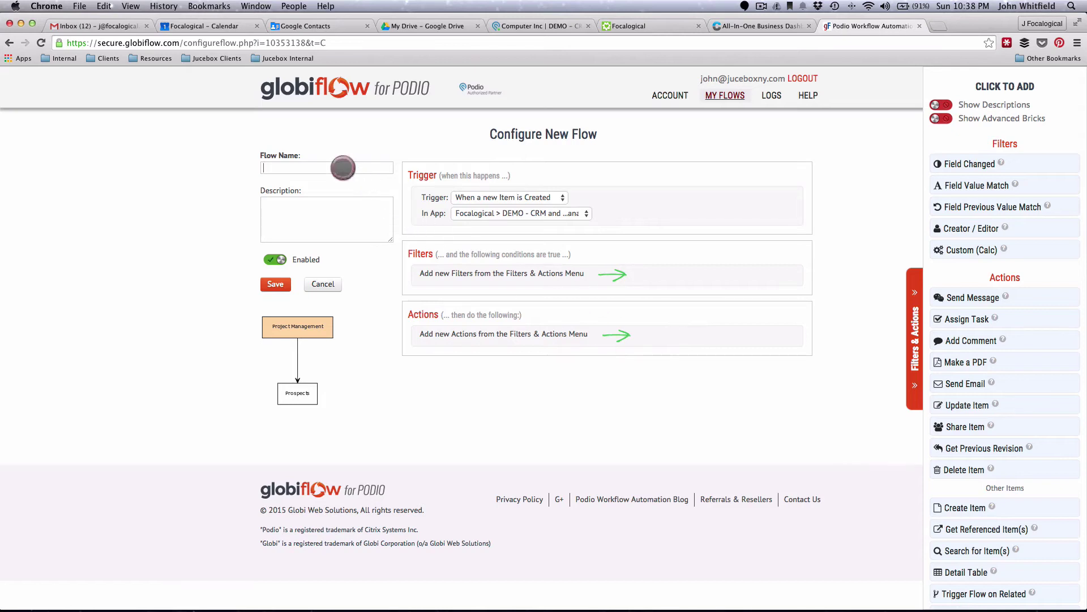
type("Assign Tasks")
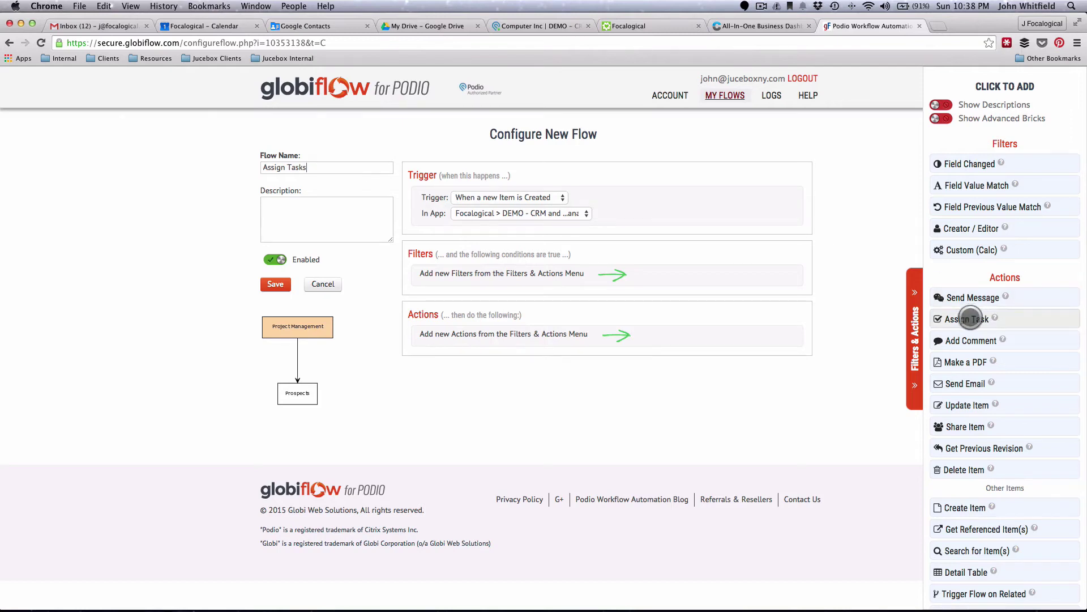
left_click(968, 317)
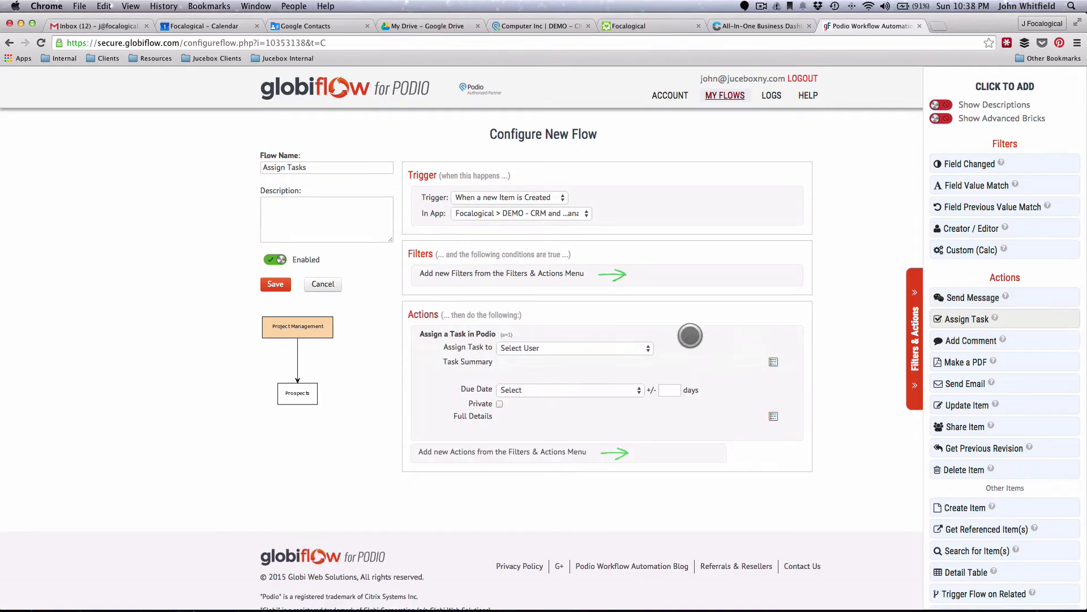
- Assign 'Make a logo' to the Assigned Designer, due on the project Start Date, and add another task action
left_click(507, 348)
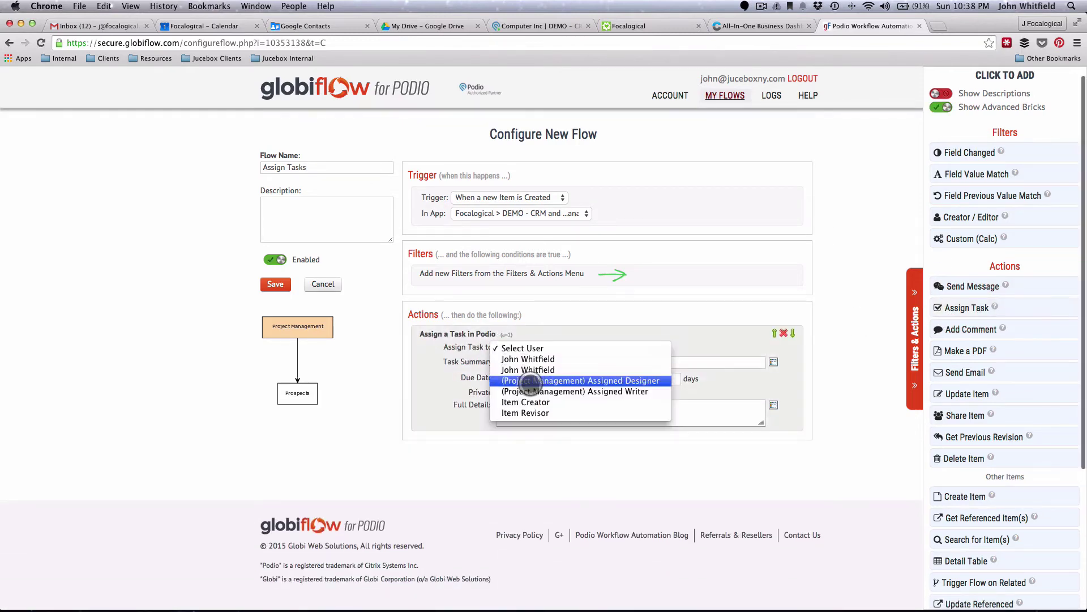
left_click(527, 378)
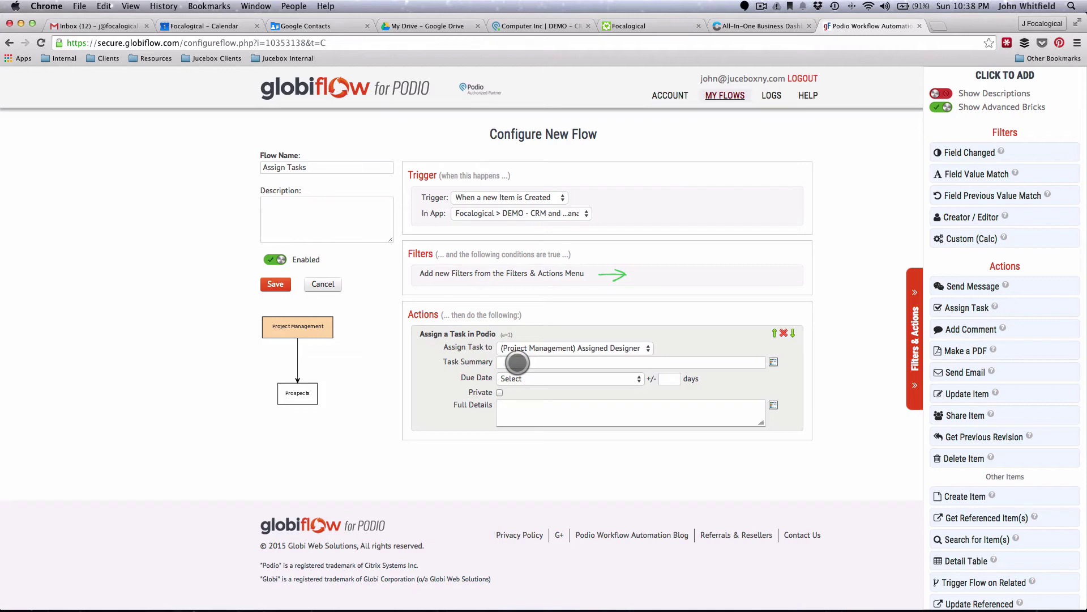
left_click(517, 363)
type("Make a logo")
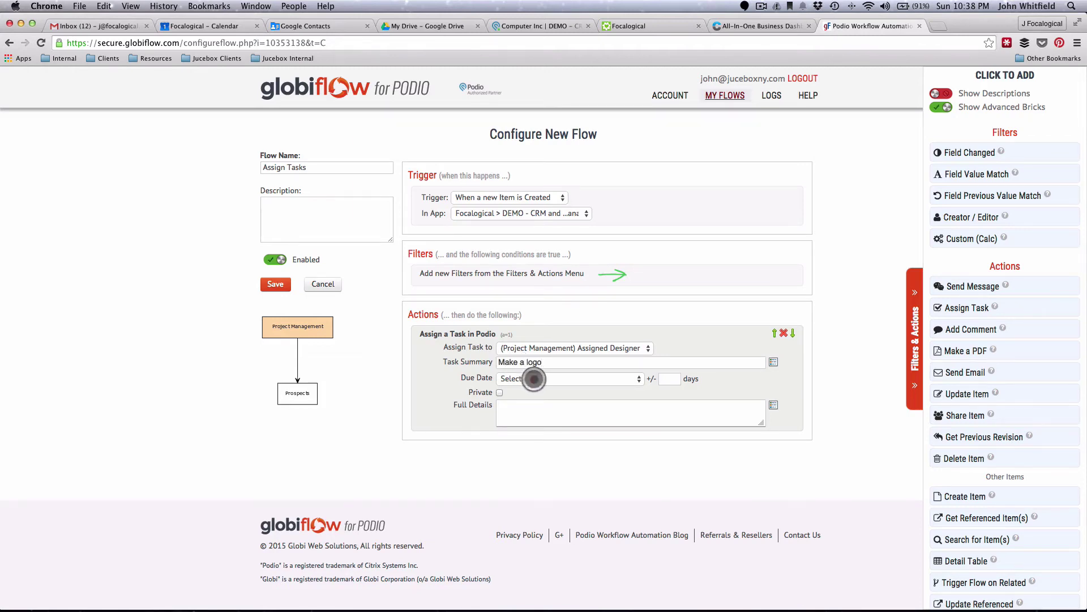
left_click(517, 378)
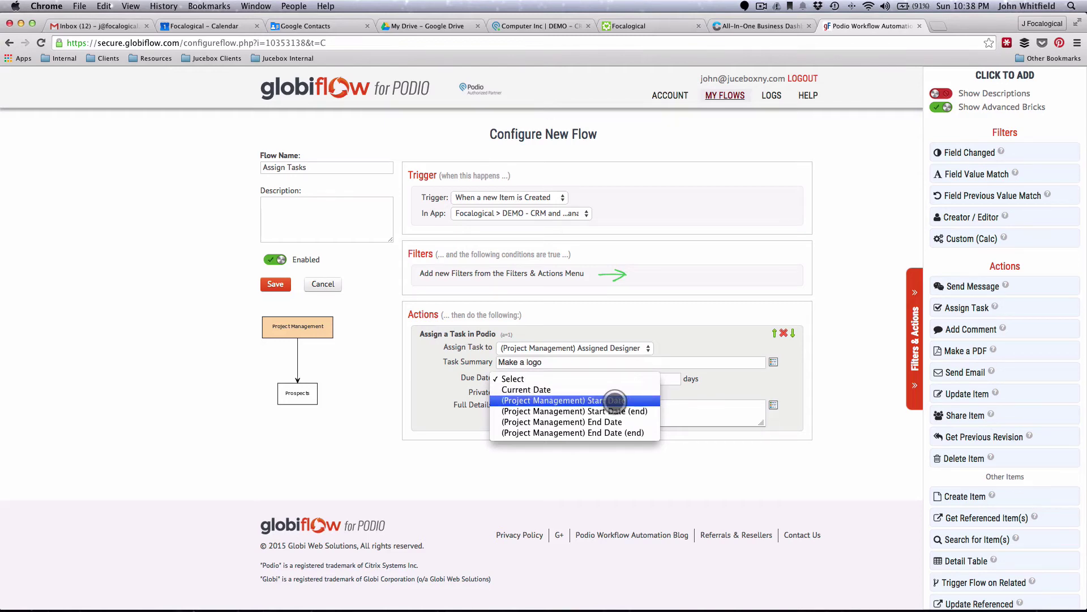
left_click(578, 400)
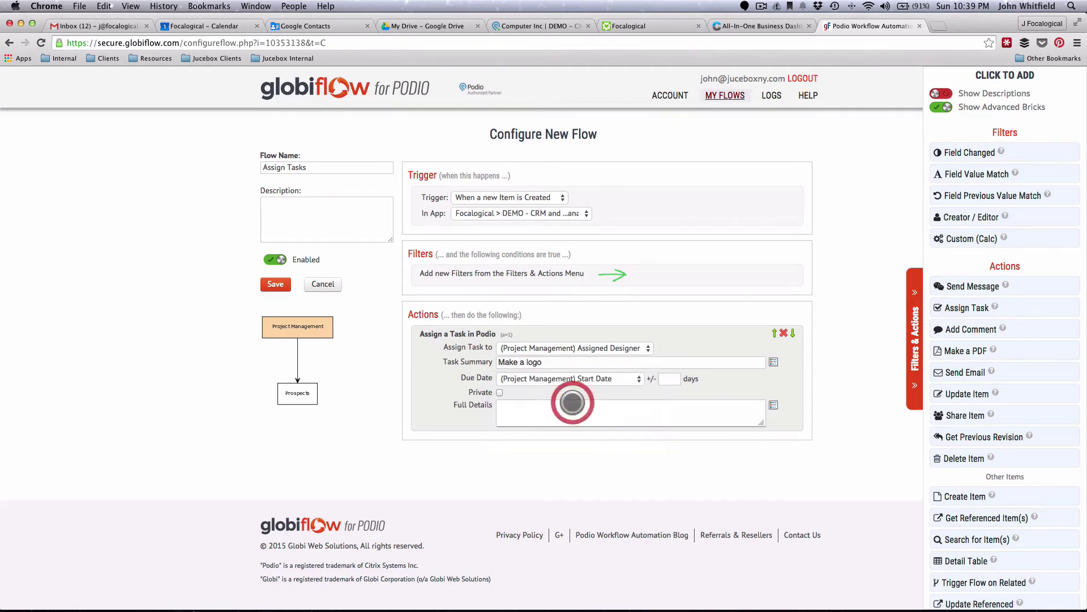
left_click(552, 380)
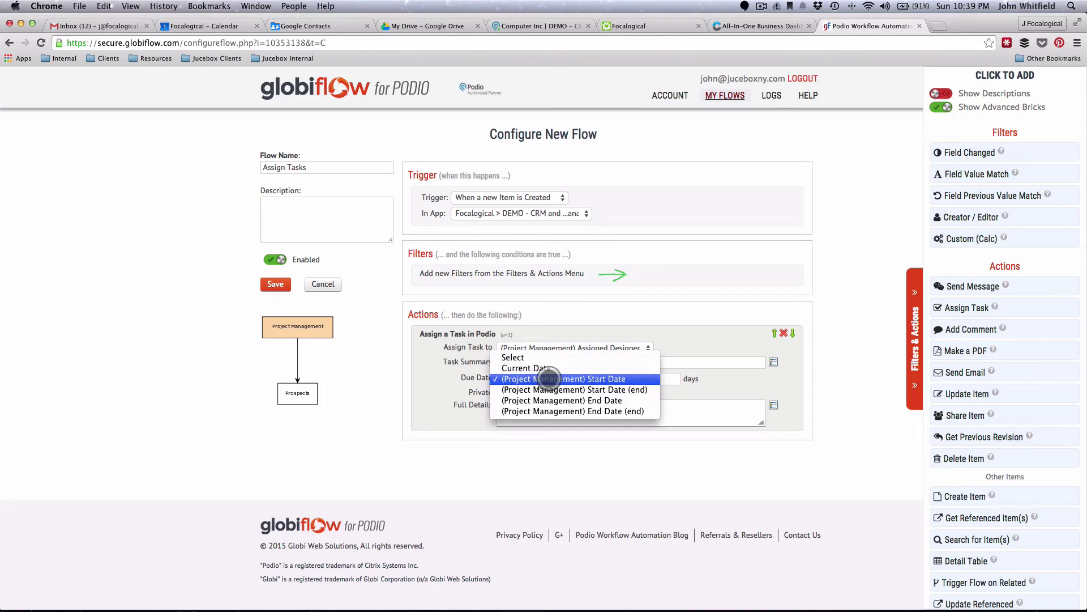
left_click(549, 379)
left_click(669, 381)
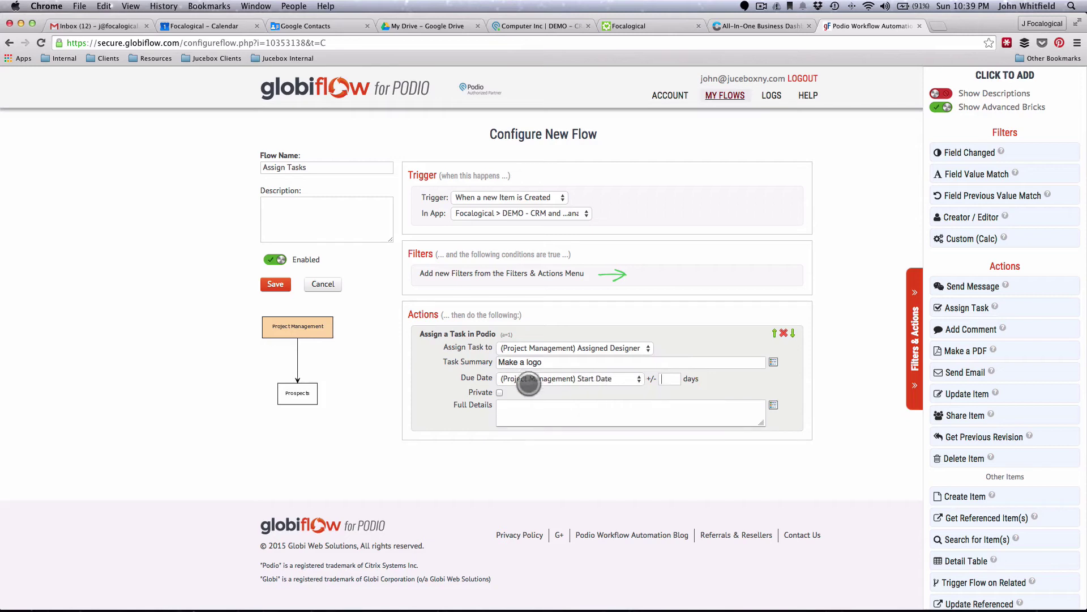
left_click(982, 306)
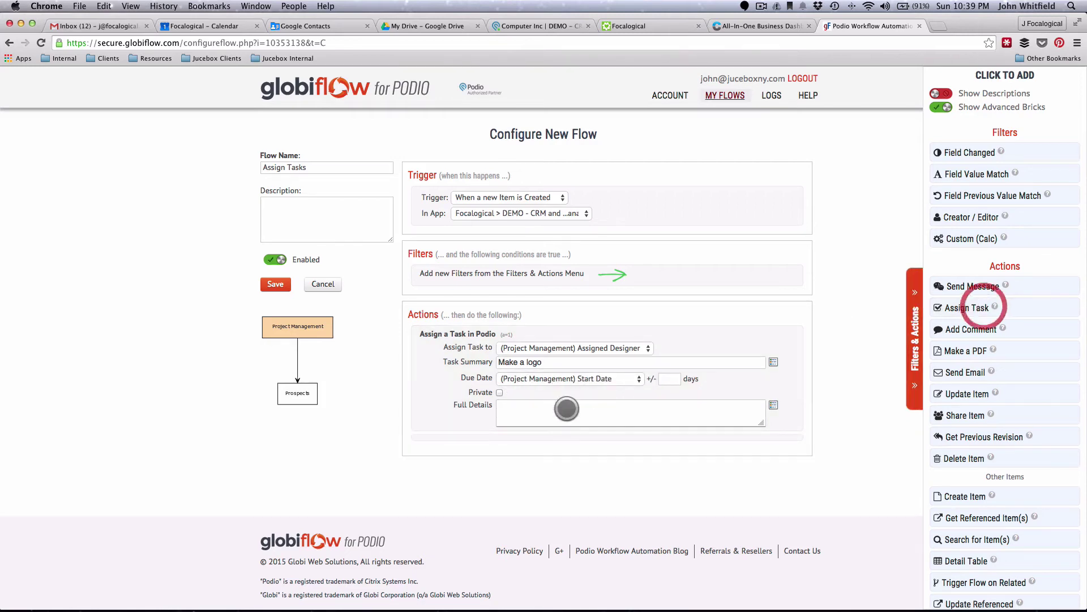
- Give the second task, 'Submit Logo', to the Assigned Designer, due Start Date plus a days offset
left_click(526, 455)
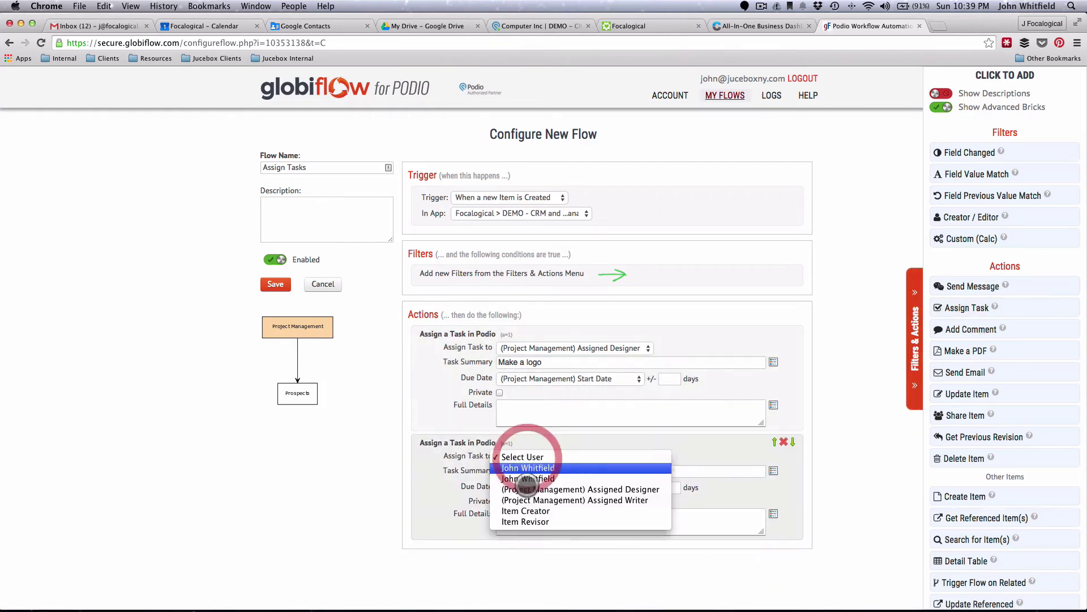
left_click(516, 489)
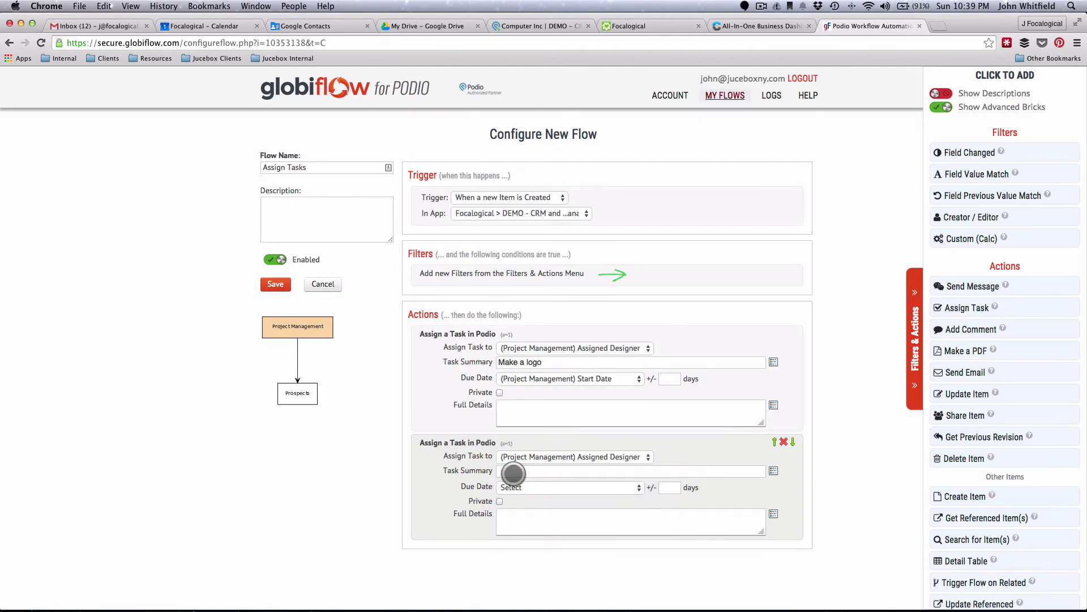
type("Submit Logo")
left_click(524, 488)
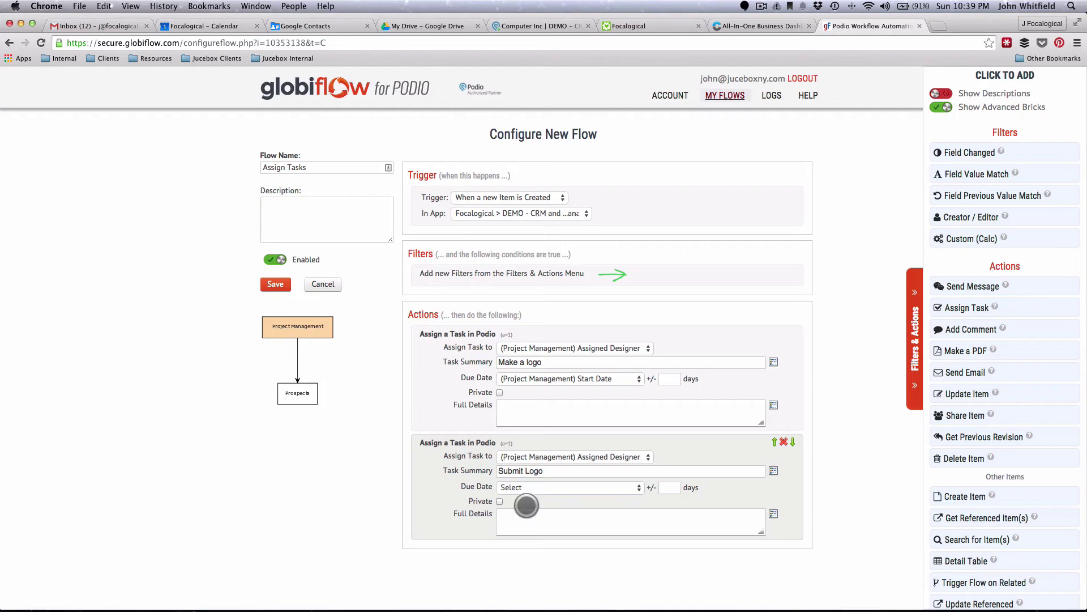
left_click(524, 488)
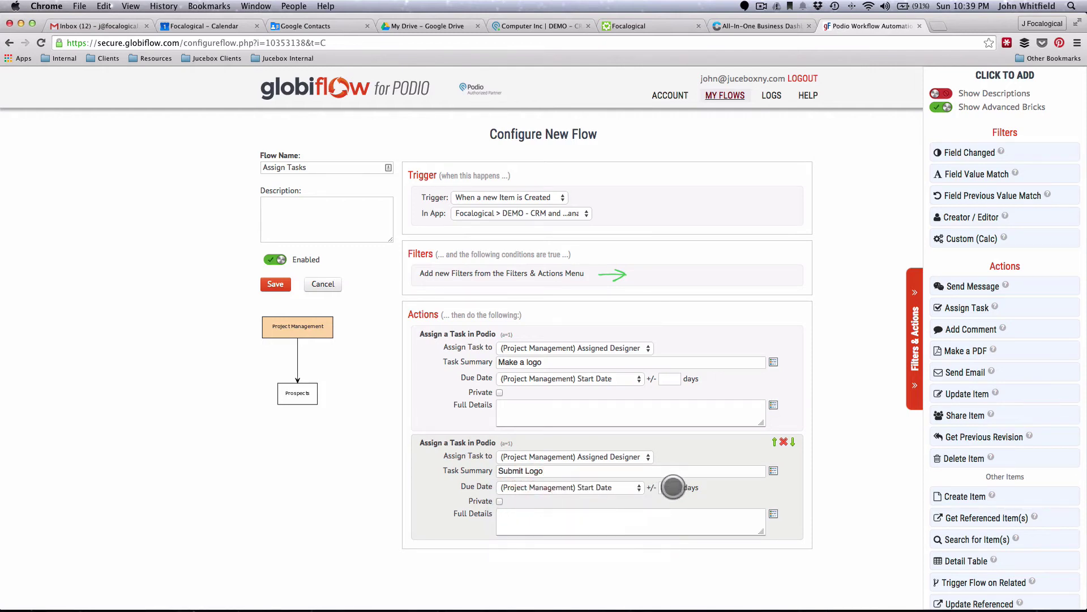
left_click(672, 486)
- Enter the 5-day offset, then add a third task 'Make a good copy' for the Assigned Writer
type("5")
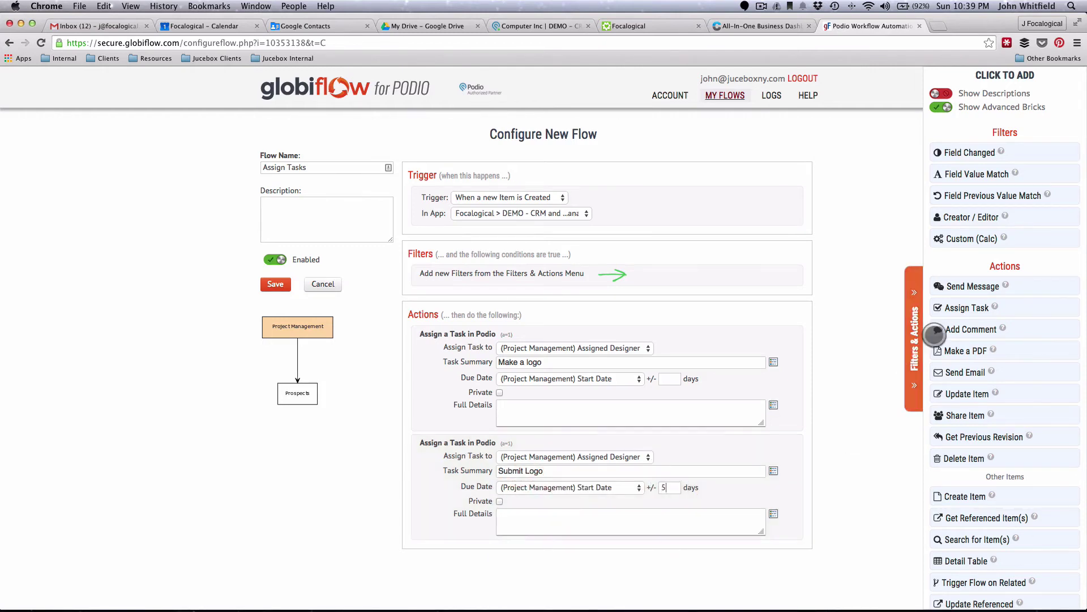
left_click(971, 307)
scroll(492, 545, "down", 3)
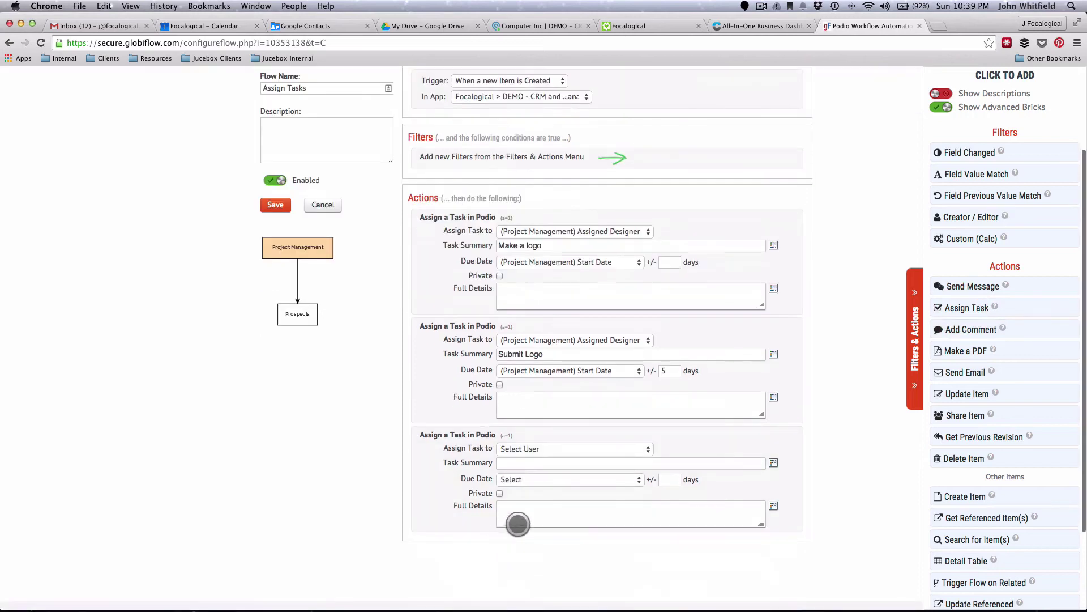
left_click(522, 449)
left_click(530, 492)
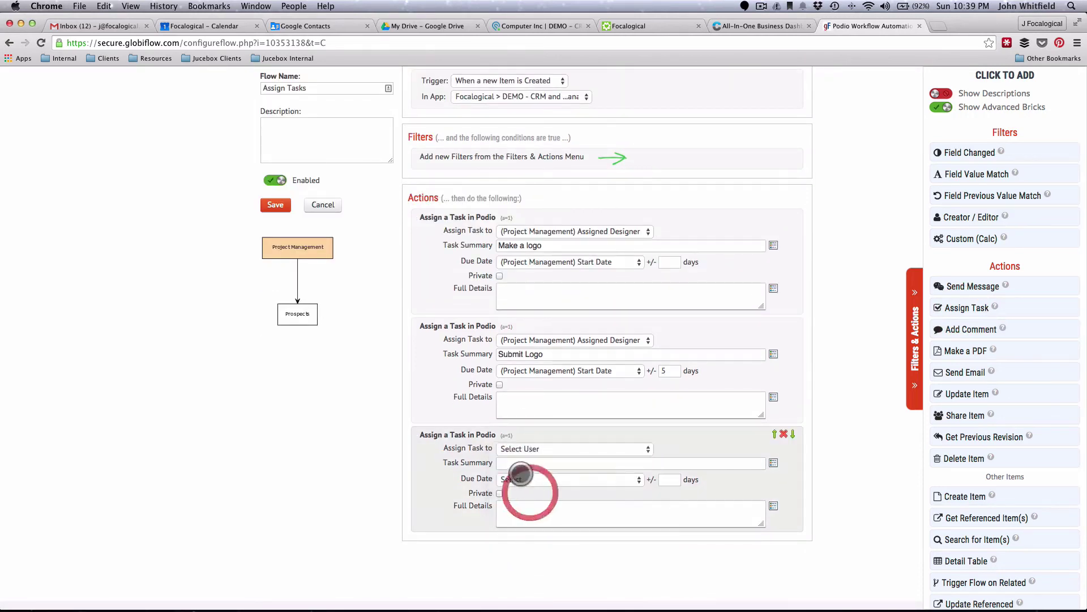
left_click(512, 463)
type("Make a")
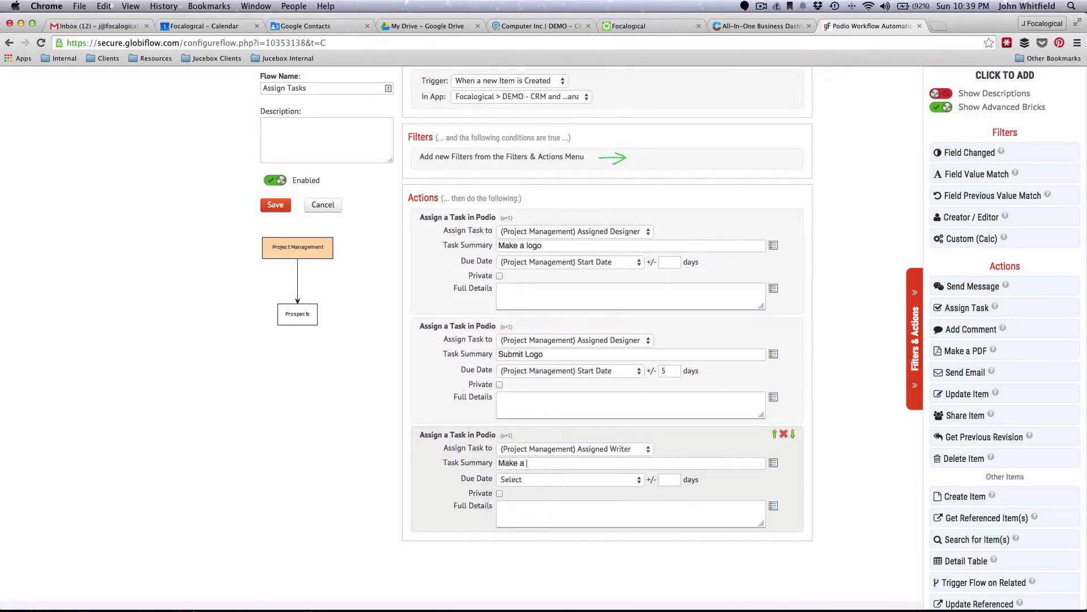
type(" good copy")
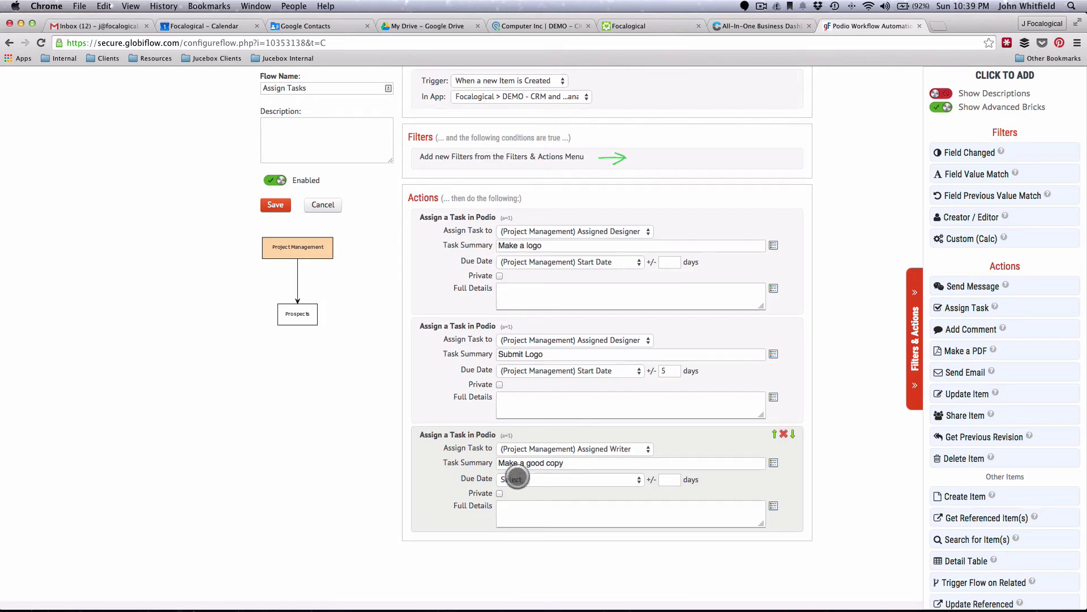
- Make the third task due 10 days after the project Start Date and recheck its due date
left_click(514, 479)
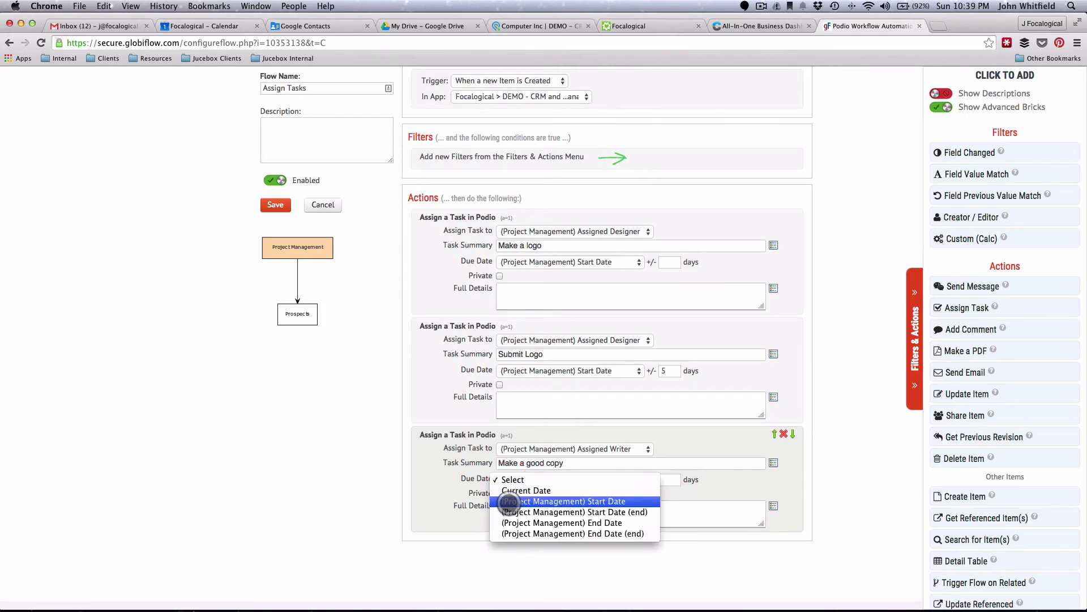
left_click(513, 500)
left_click(668, 479)
type("10")
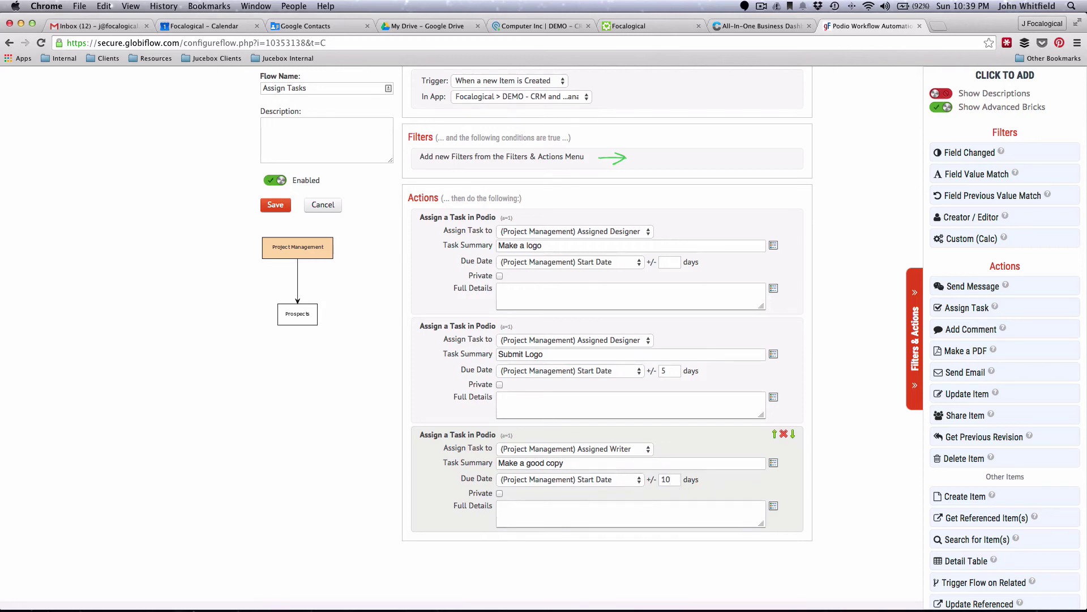
left_click(537, 523)
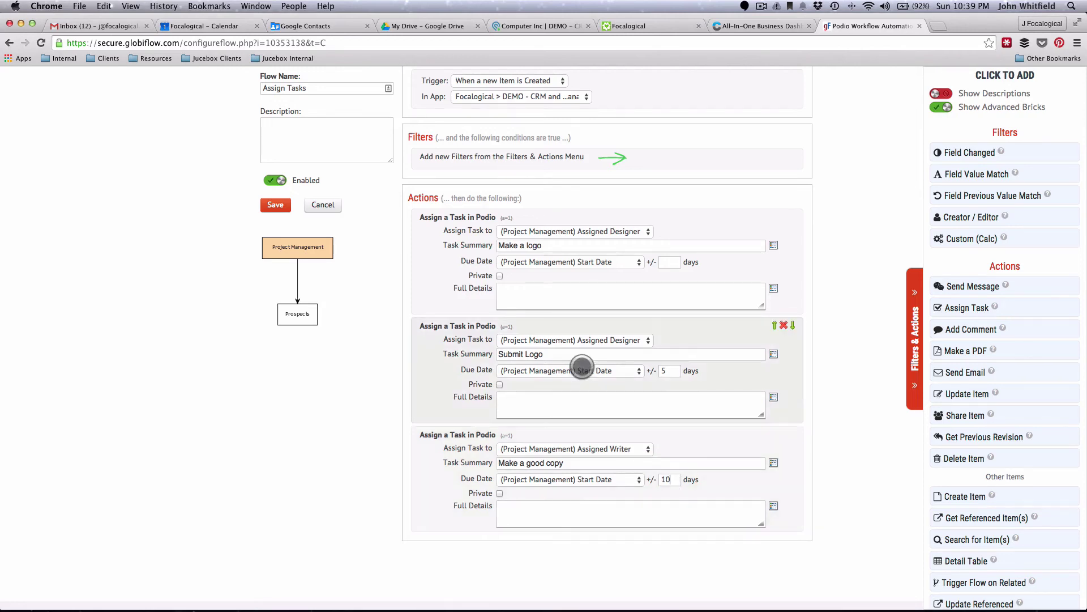
left_click(509, 288)
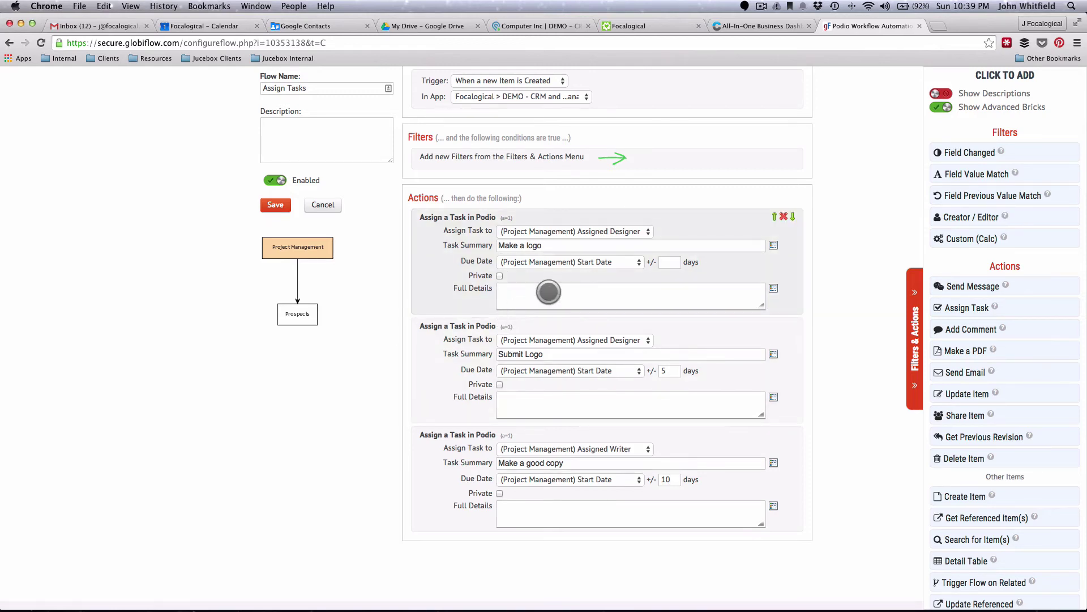
left_click(519, 292)
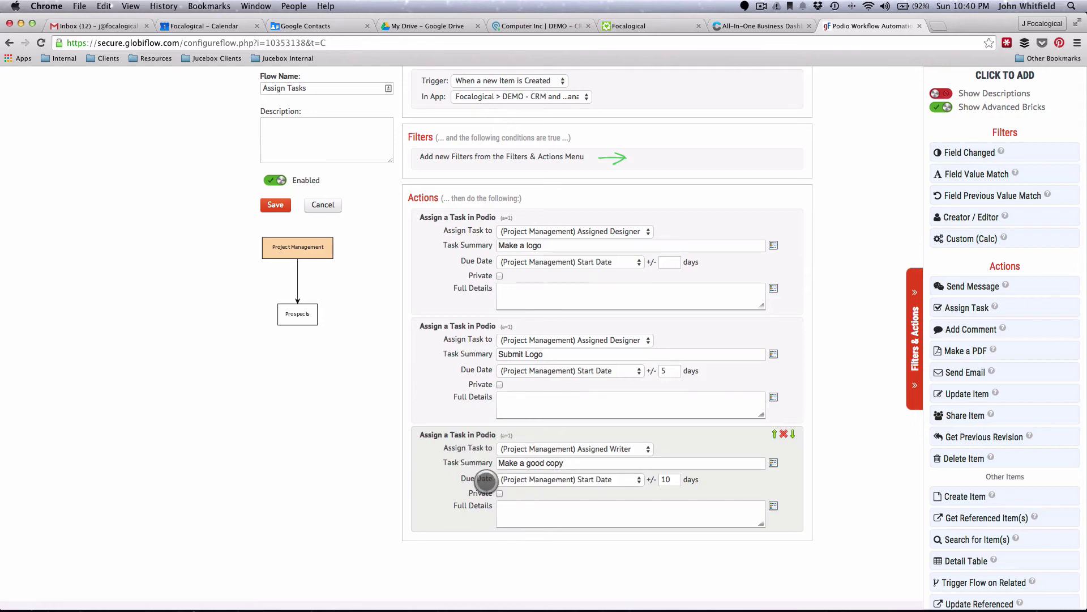
left_click(518, 479)
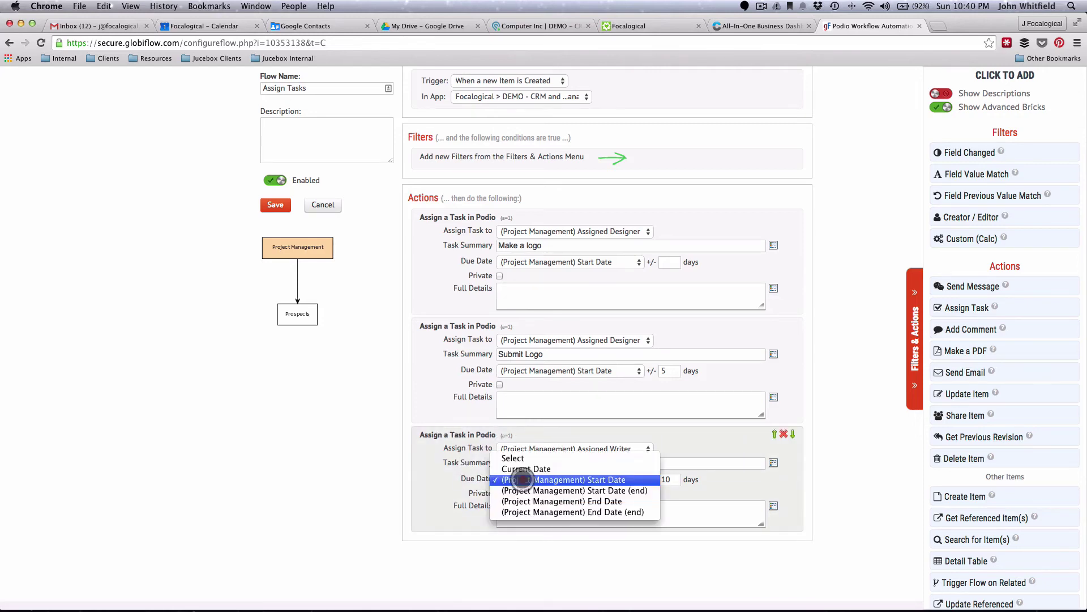
left_click(522, 479)
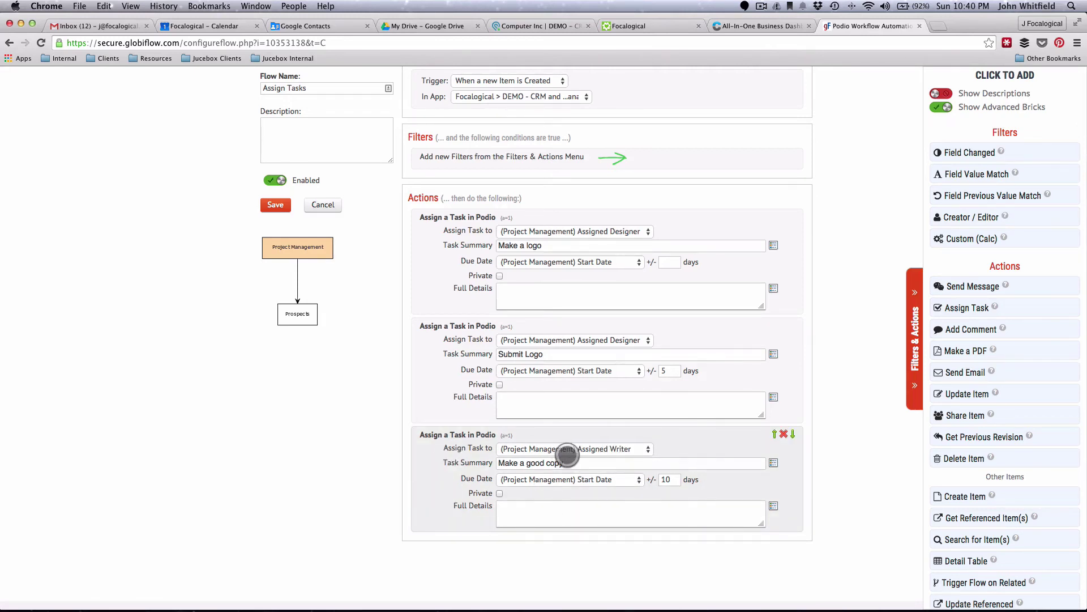
scroll(418, 268, "up", 2)
scroll(417, 267, "up", 2)
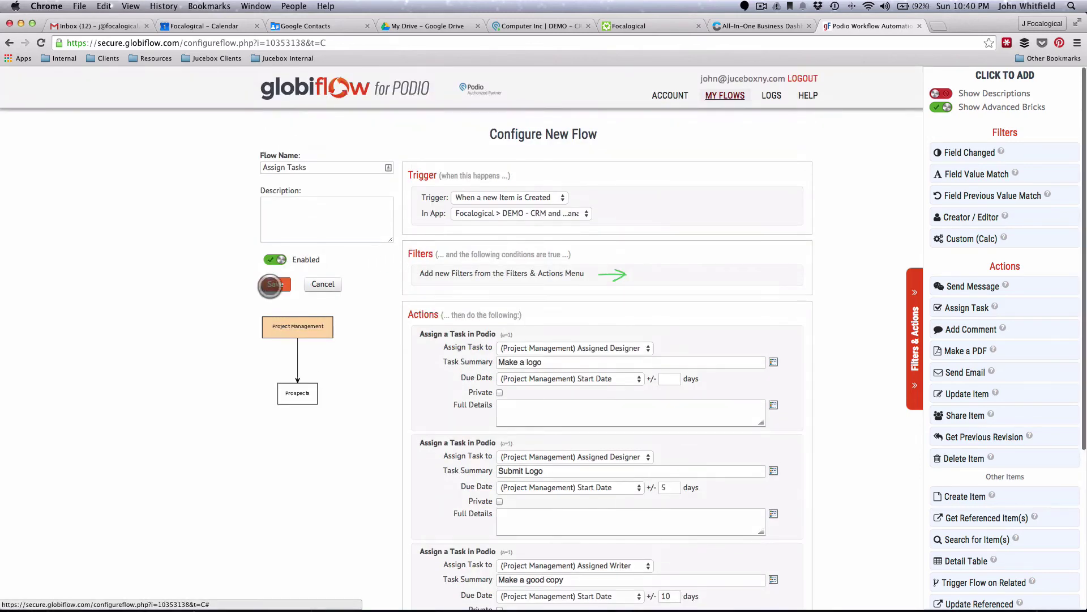
- Save the Assign Tasks flow and glance at the Computer Inc item in Podio
left_click(275, 284)
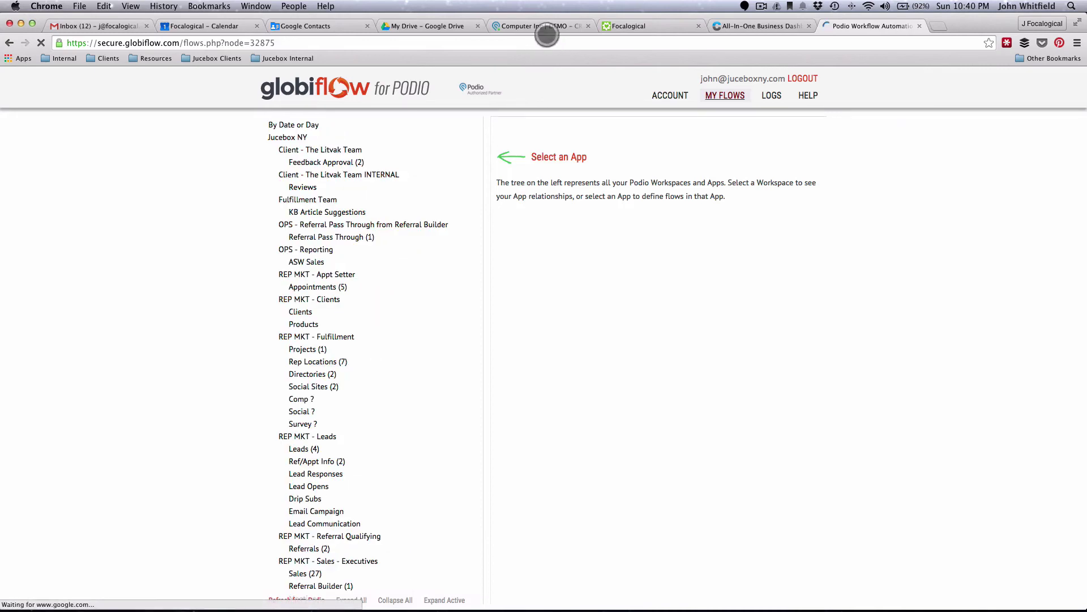
left_click(542, 27)
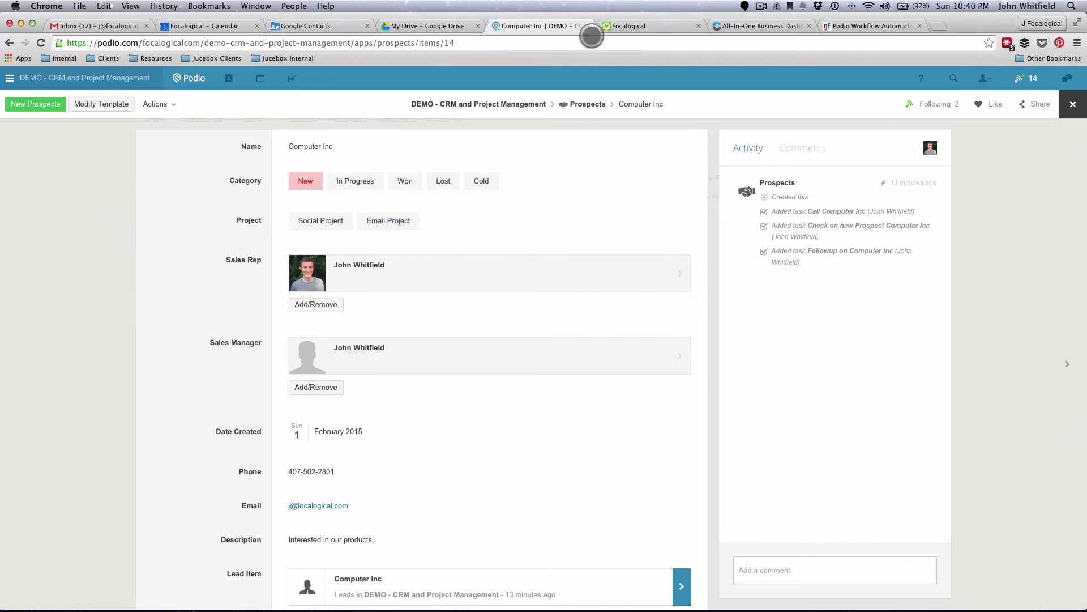
left_click(869, 26)
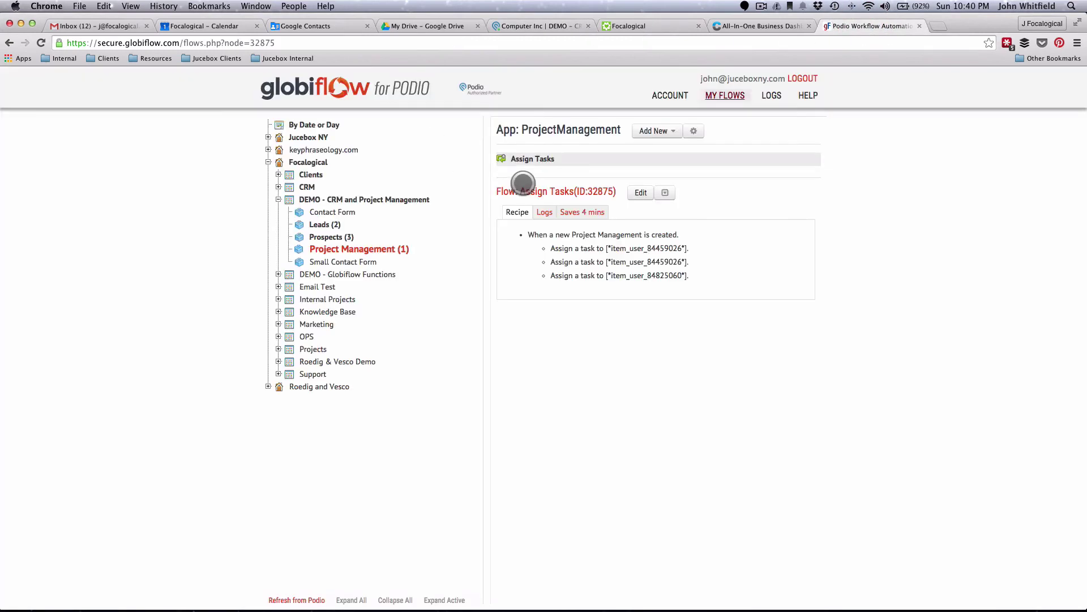
- Review the Prospects app flows and open Move to Project Management for editing, then return to Computer Inc
left_click(329, 236)
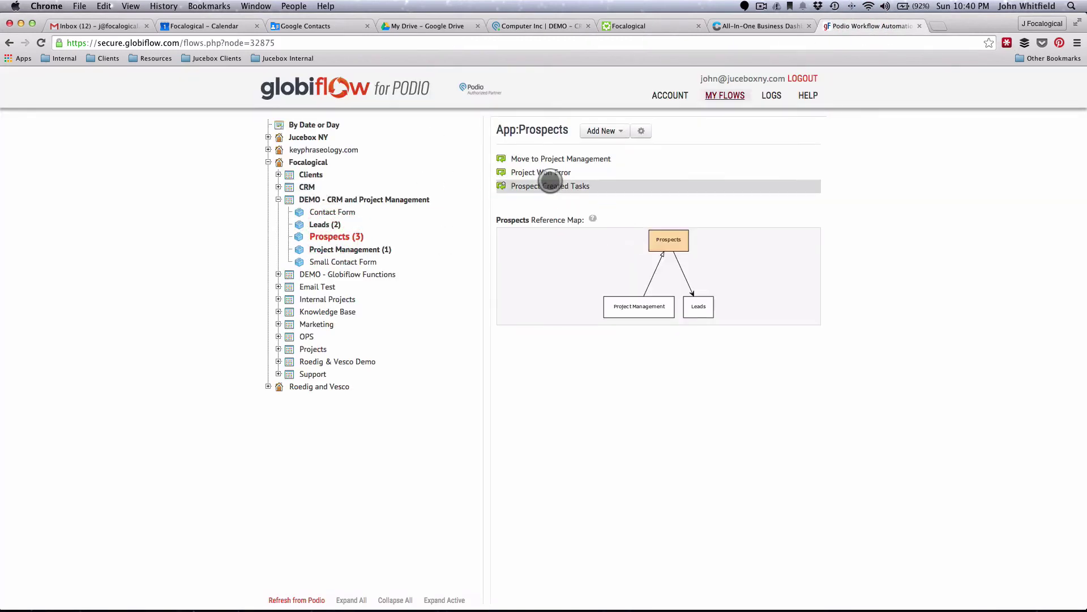
left_click(548, 173)
left_click(539, 185)
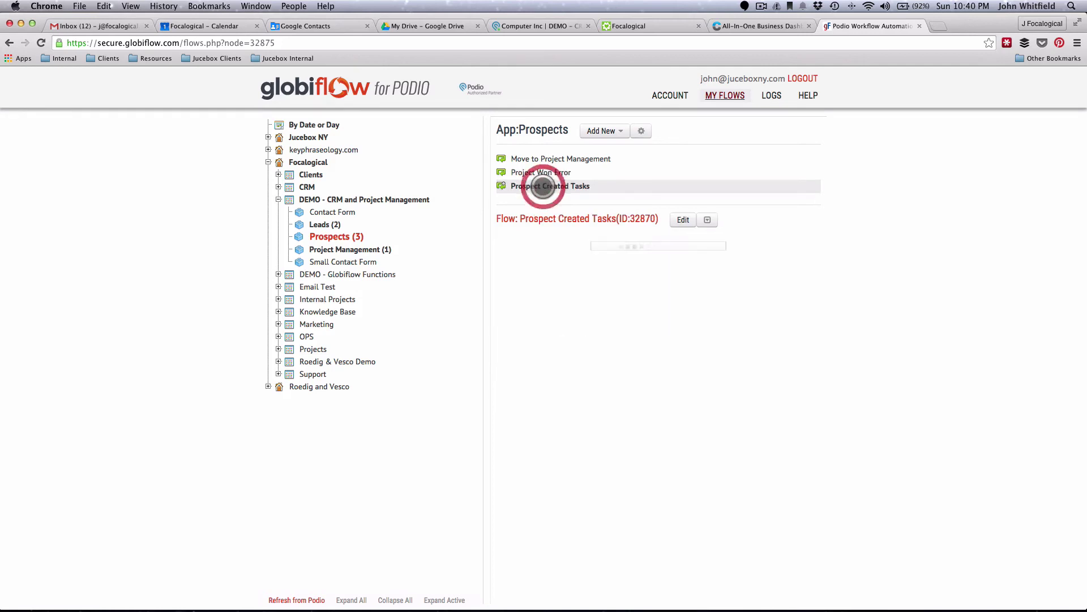
left_click(524, 159)
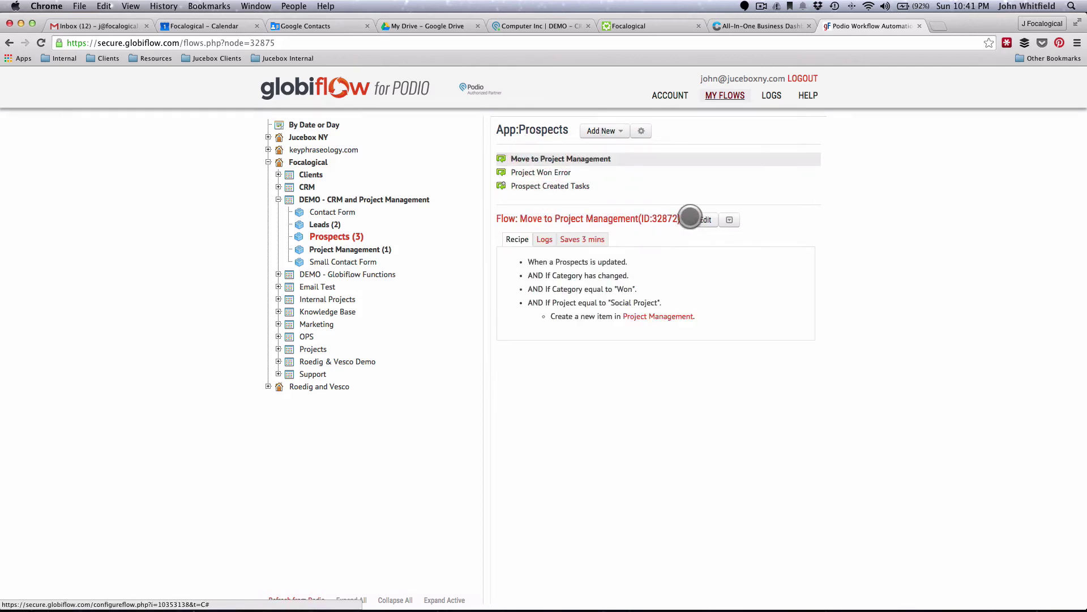
left_click(703, 219)
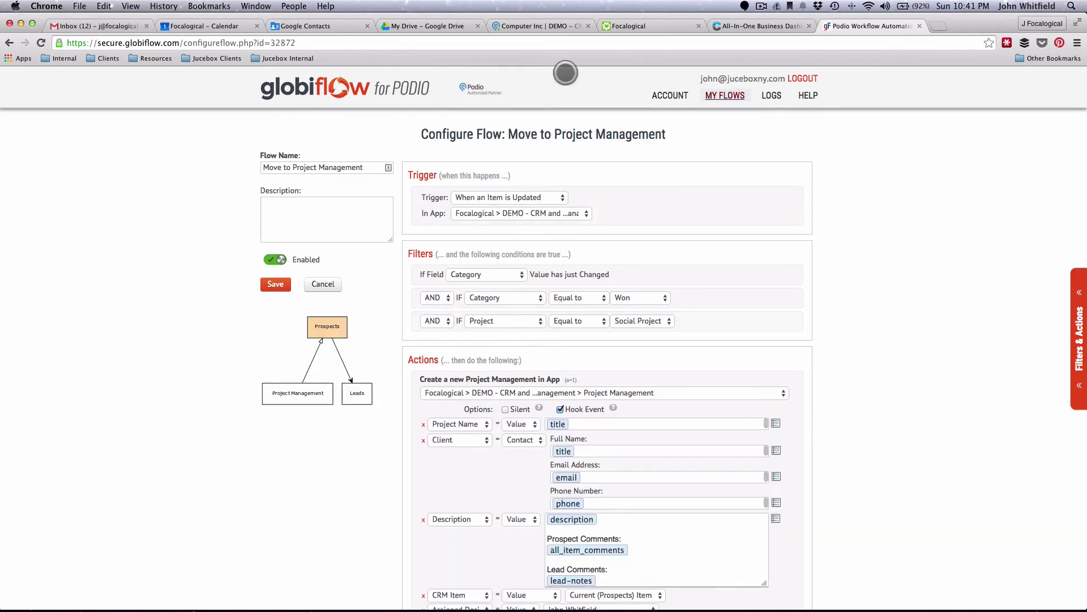
left_click(530, 26)
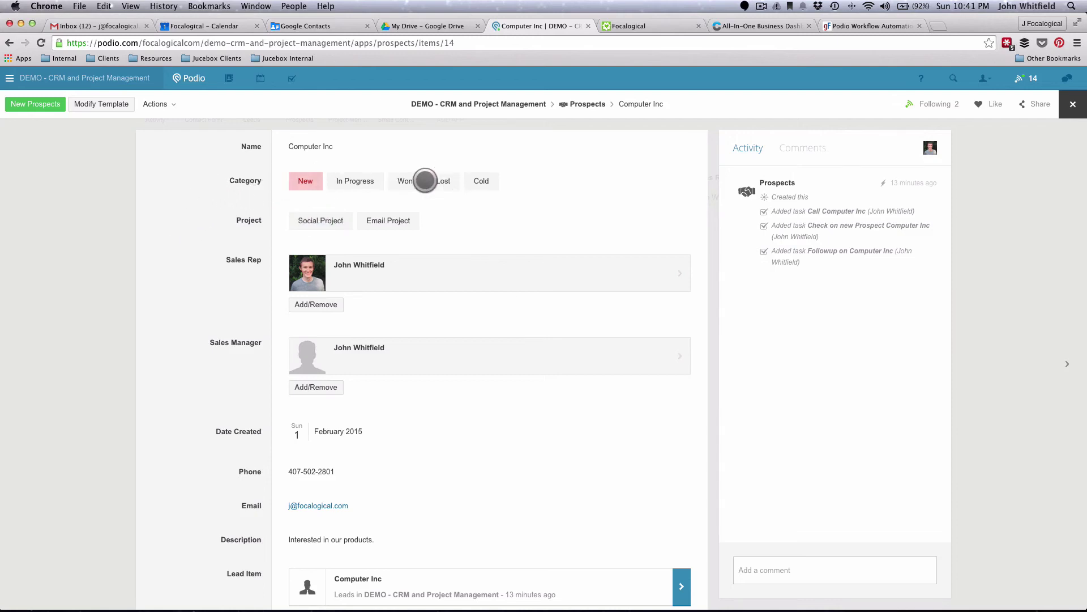
- Set Computer Inc's Category to Won and switch back to the GlobiFlow flows page
left_click(406, 181)
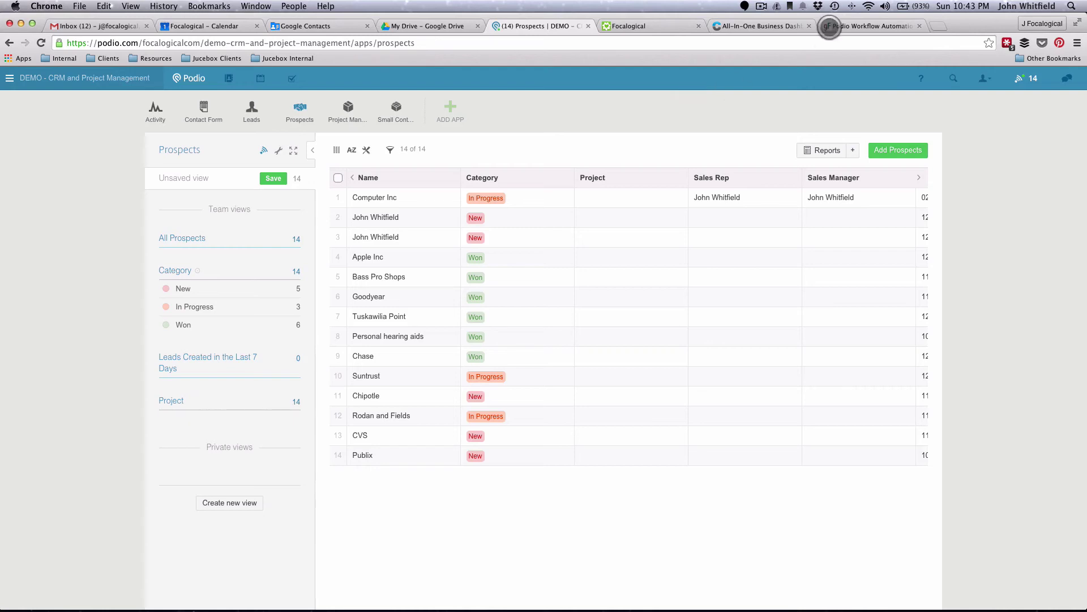
left_click(837, 28)
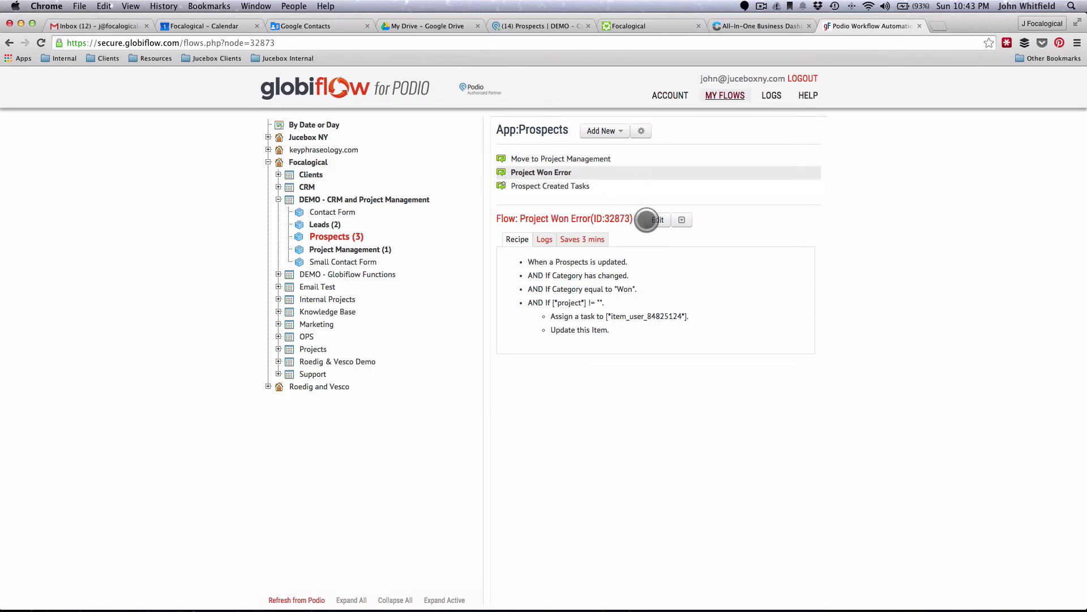
- Change Project Won Error's custom evaluation to project == "" and save the flow
left_click(647, 220)
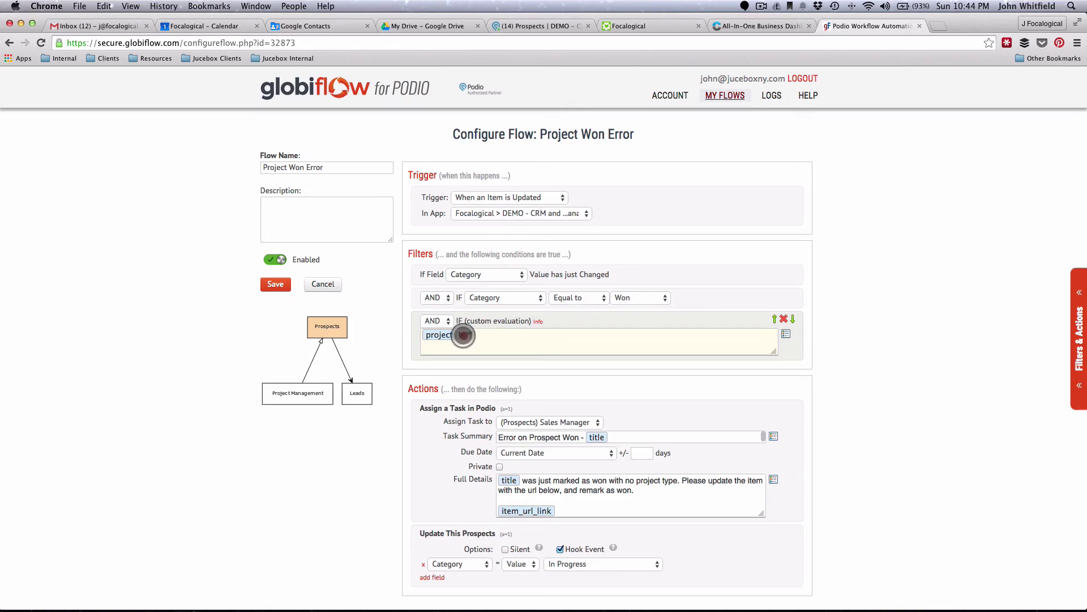
left_click_drag(459, 335, 514, 364)
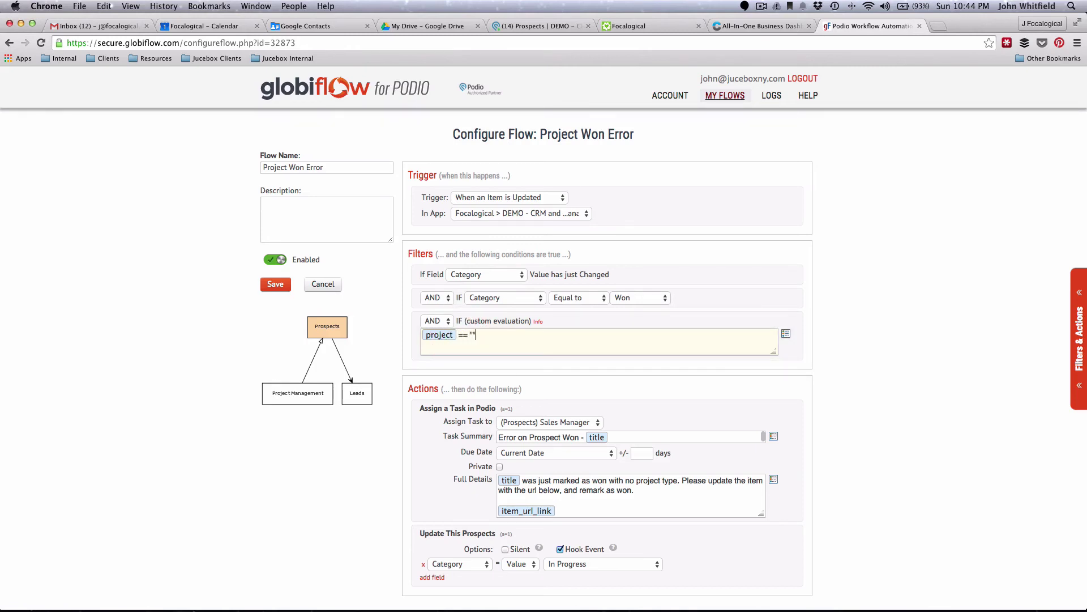
left_click(443, 347)
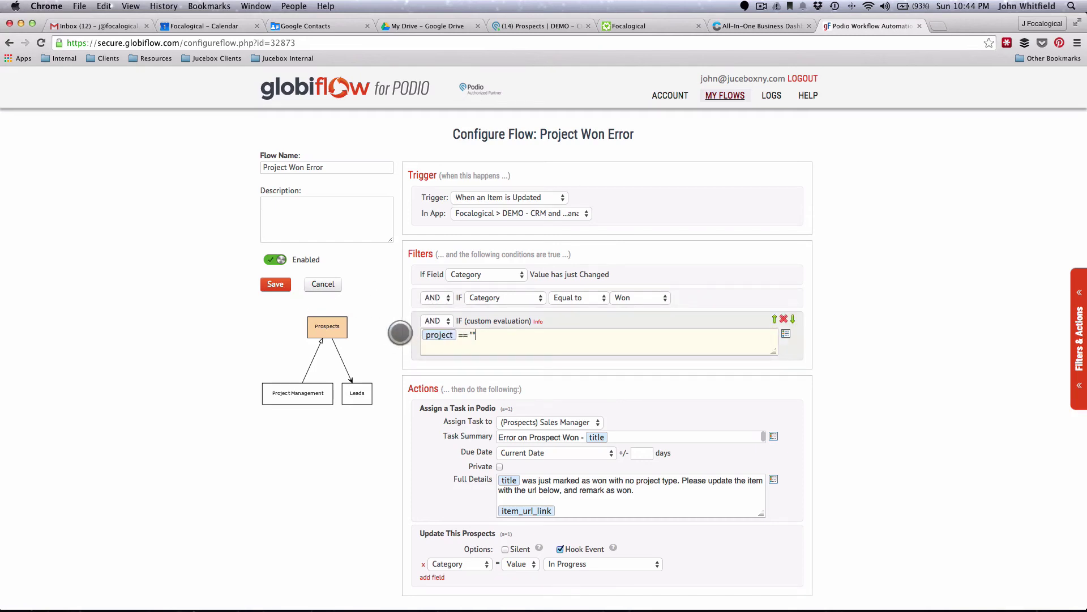
left_click(277, 285)
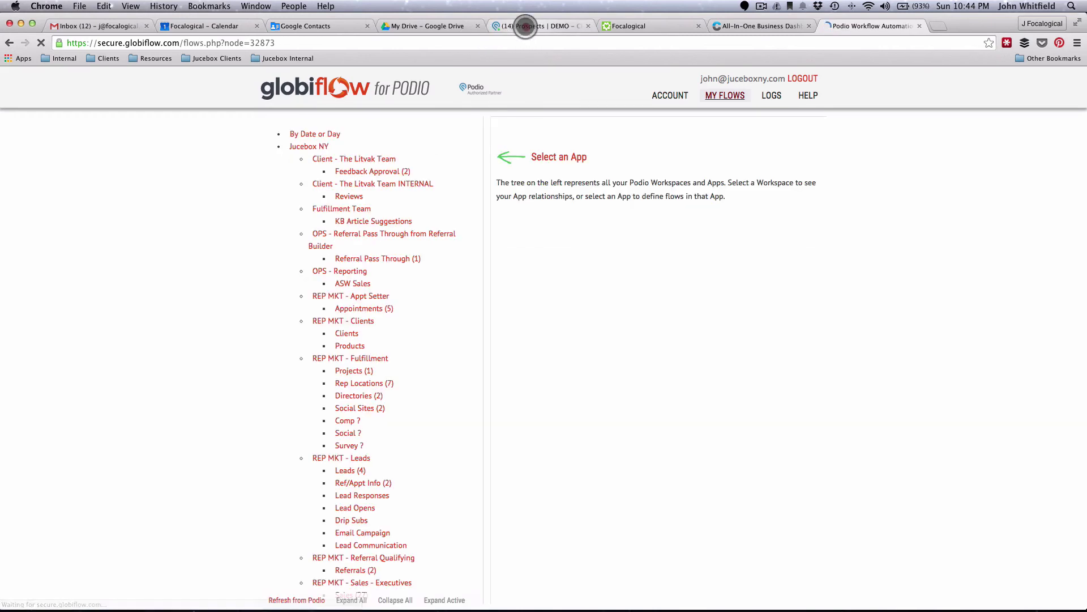
left_click(525, 26)
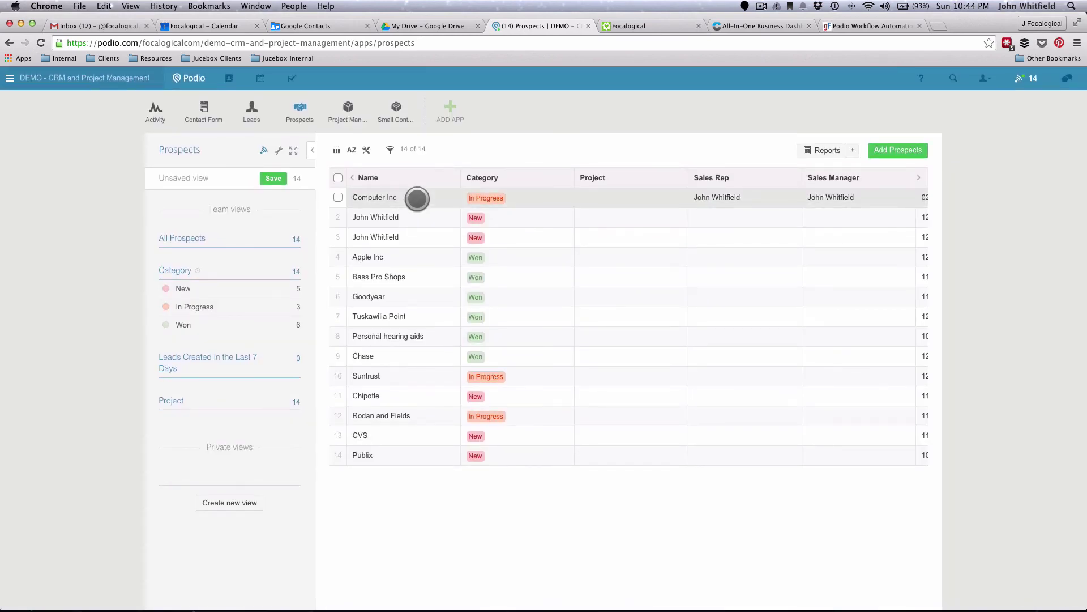
- Mark Computer Inc as Won and return to the Prospects list
left_click(417, 199)
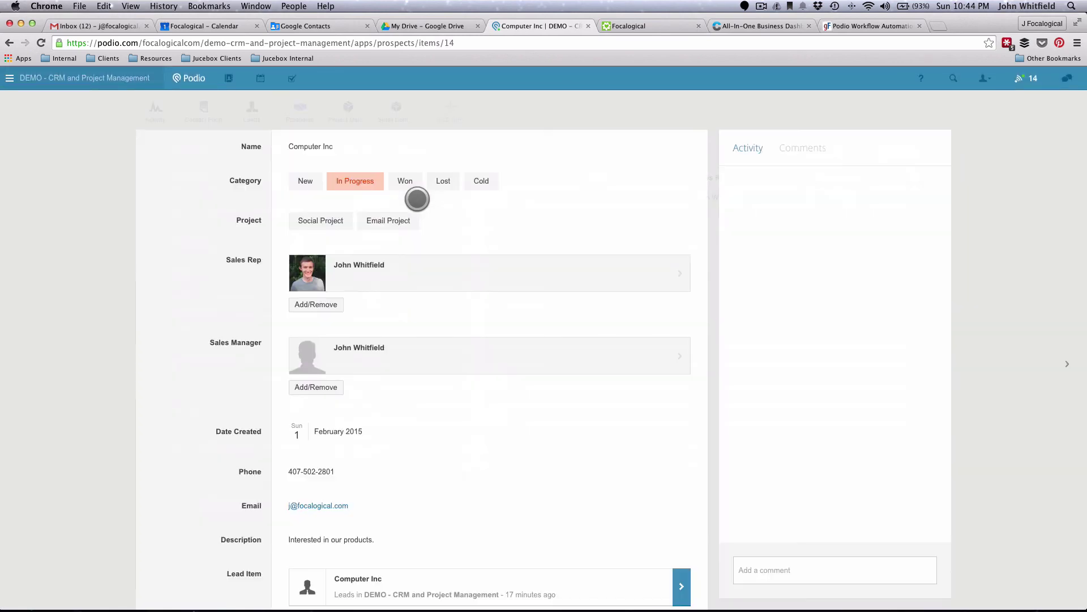
left_click(410, 181)
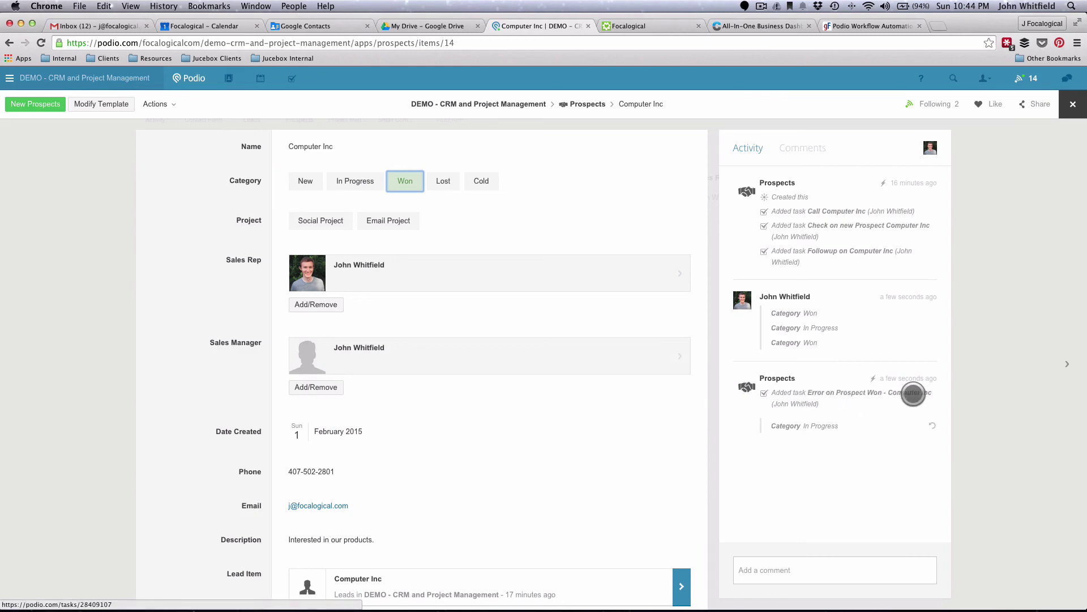
left_click(117, 339)
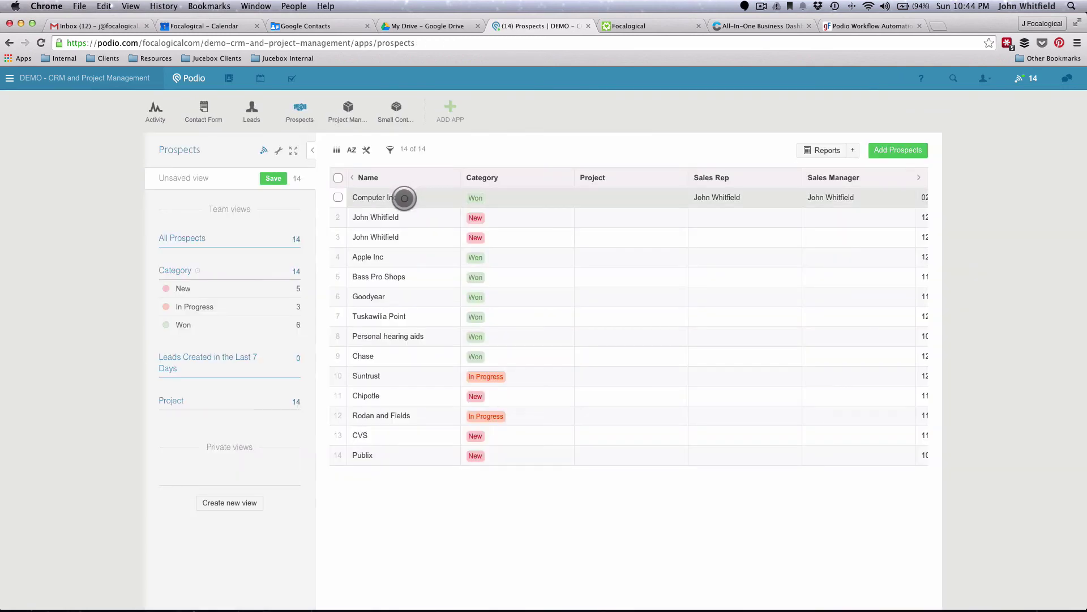
- Give Computer Inc a Social Project with Won category, then open the Project Management app
left_click(405, 198)
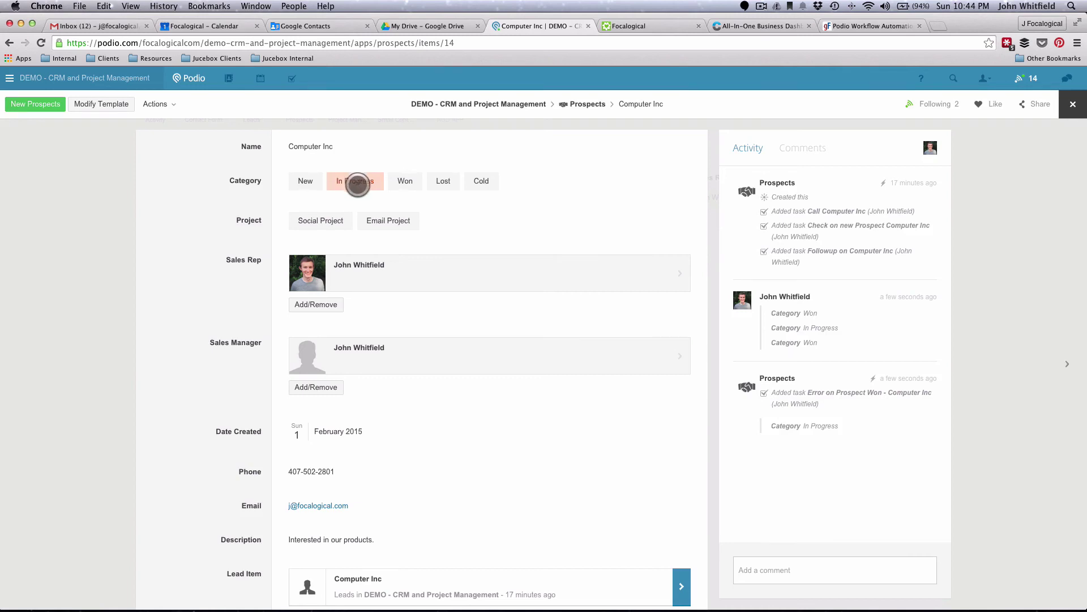
left_click(300, 218)
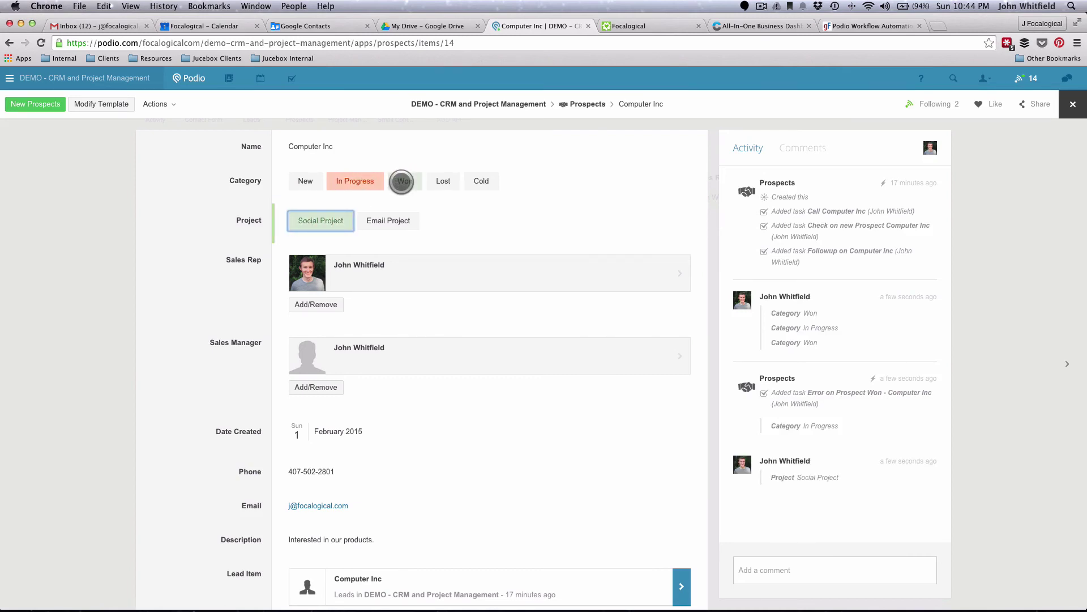
left_click(401, 181)
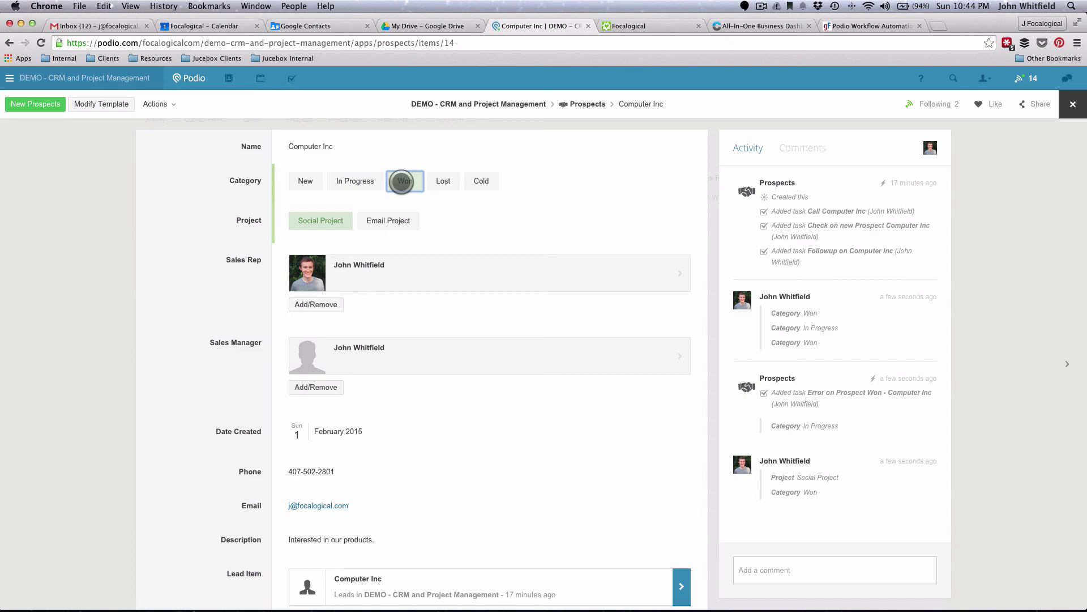
left_click(401, 182)
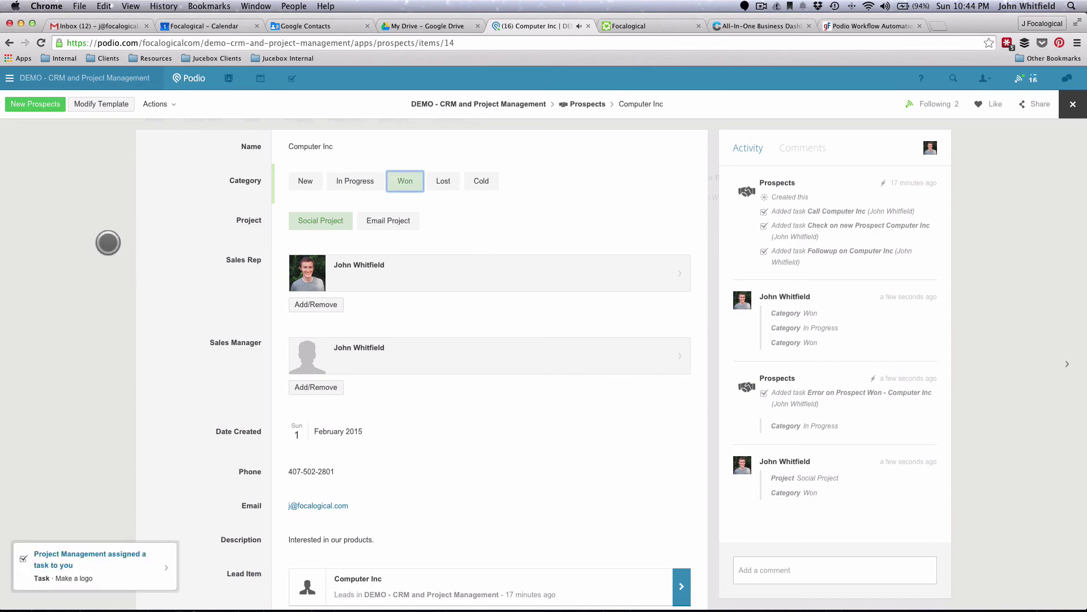
left_click(126, 245)
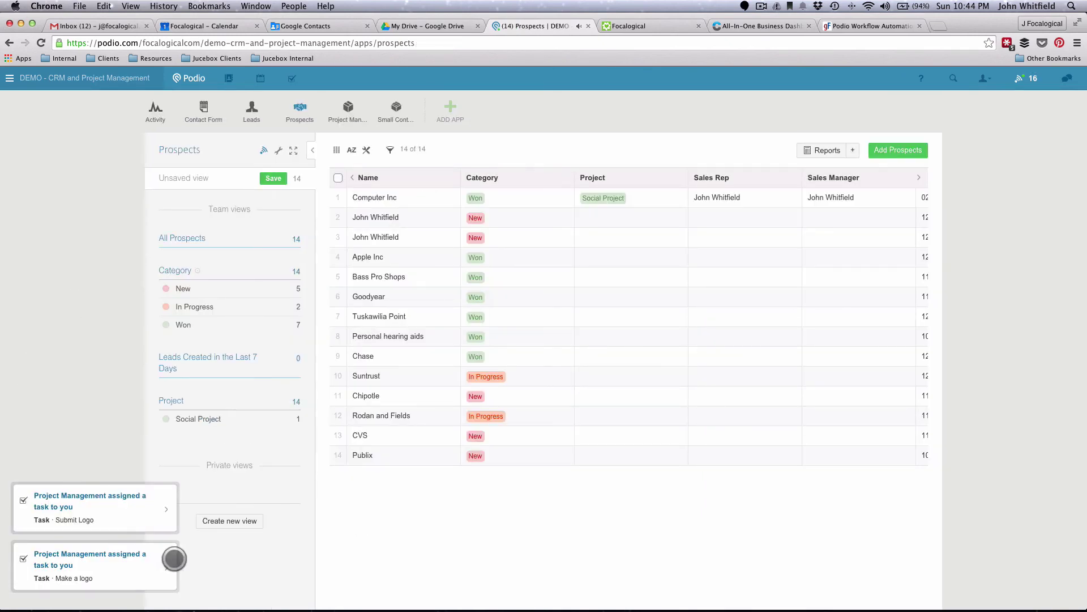
left_click(342, 105)
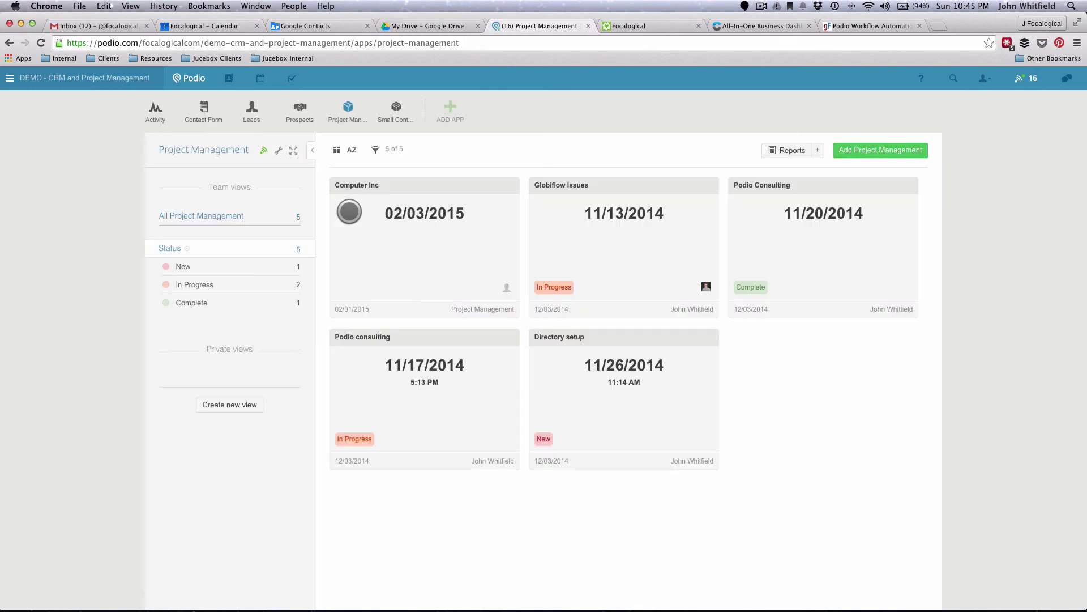
- Open the Computer Inc project, set status to New, and review its tasks due 02/03, 02/08, 02/13/2015
left_click(354, 211)
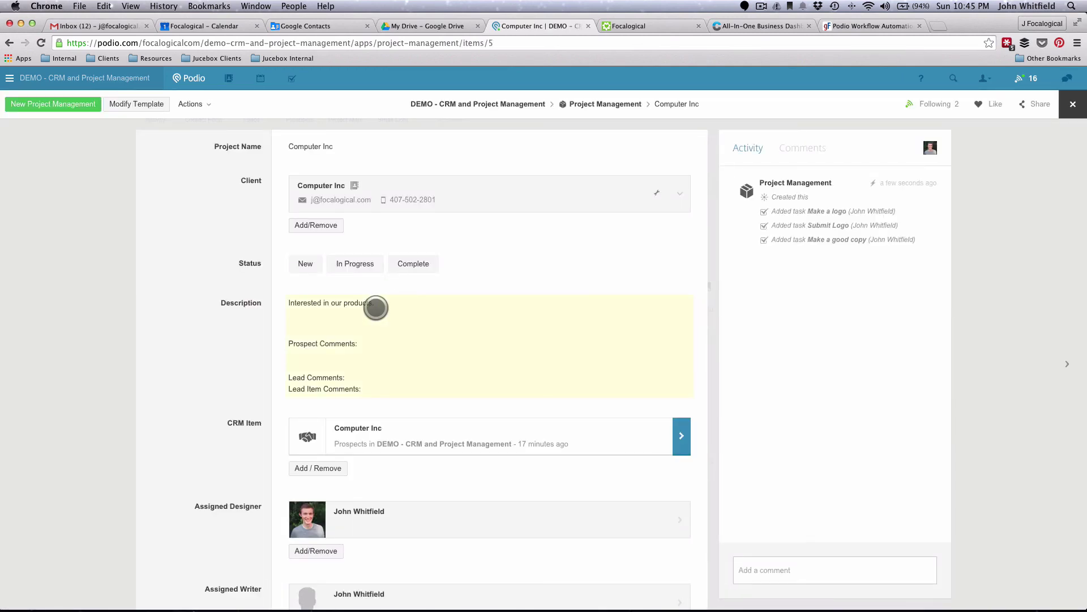
scroll(376, 307, "down", 6)
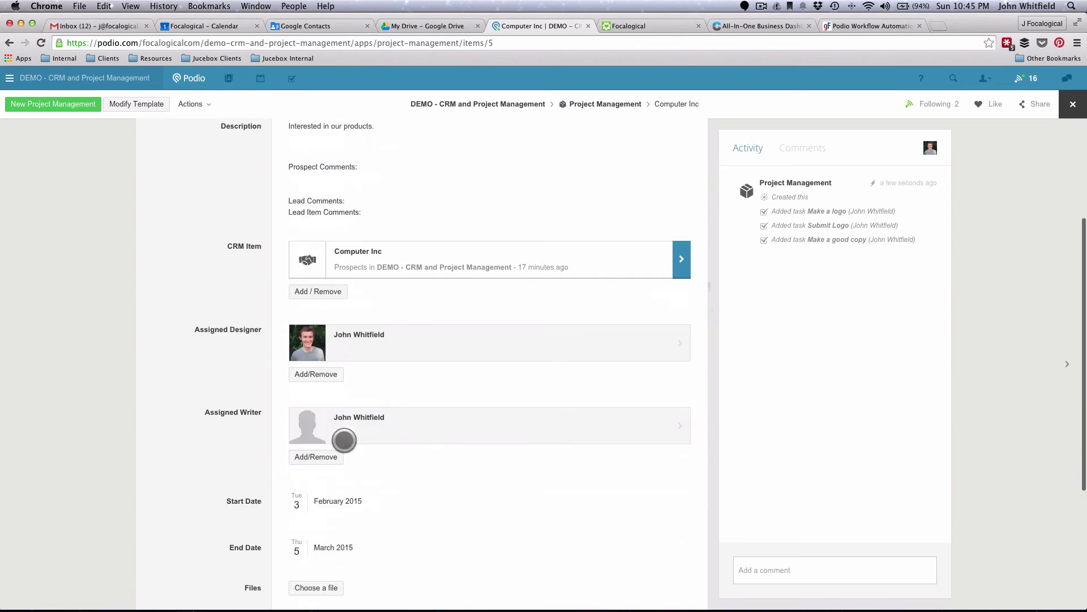
scroll(402, 461, "up", 1)
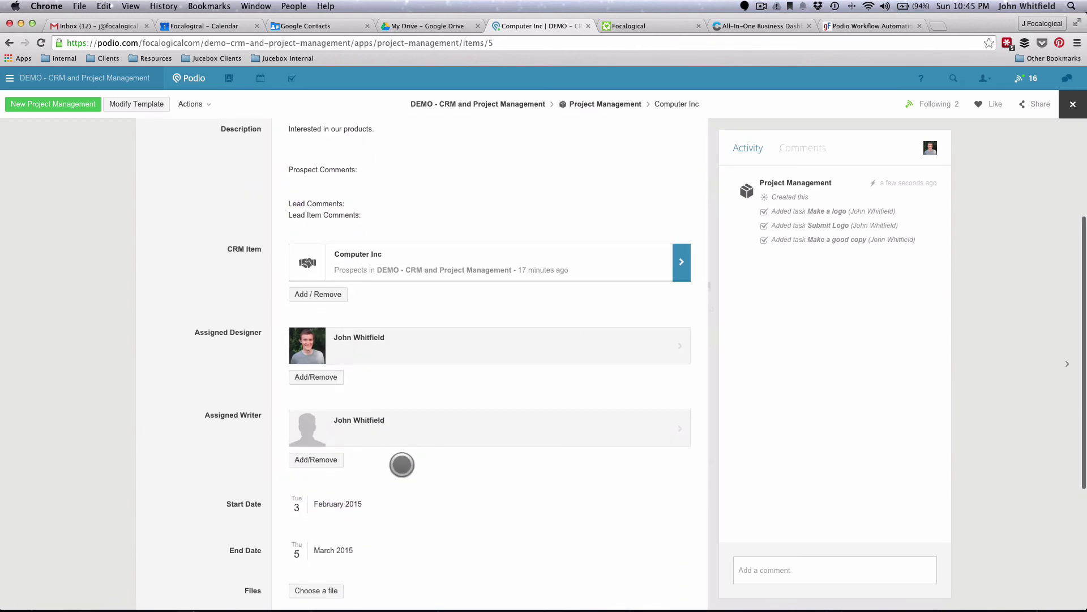
scroll(402, 464, "up", 6)
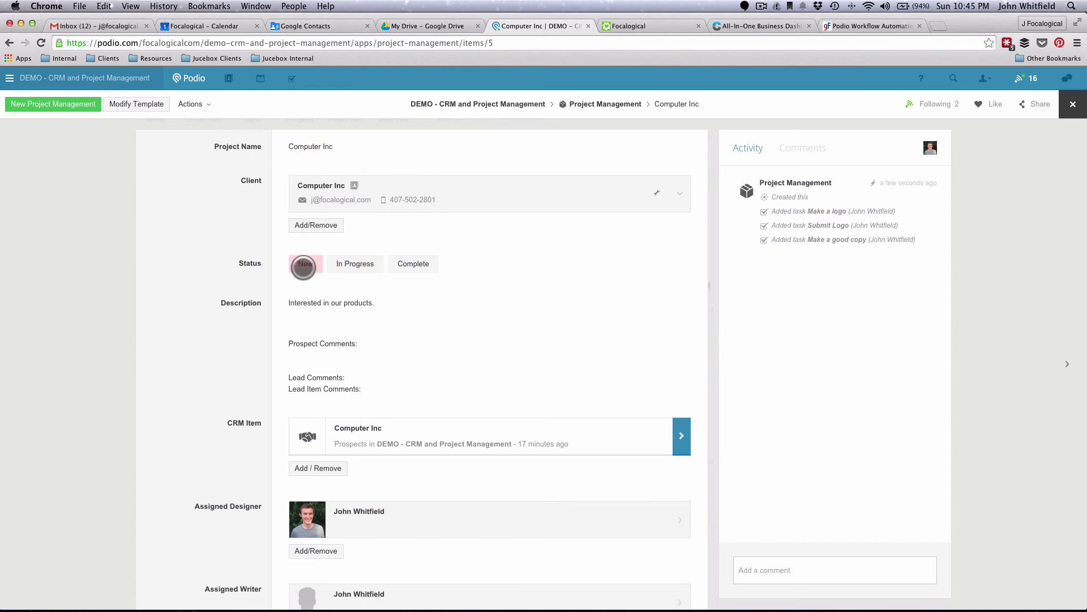
left_click(303, 266)
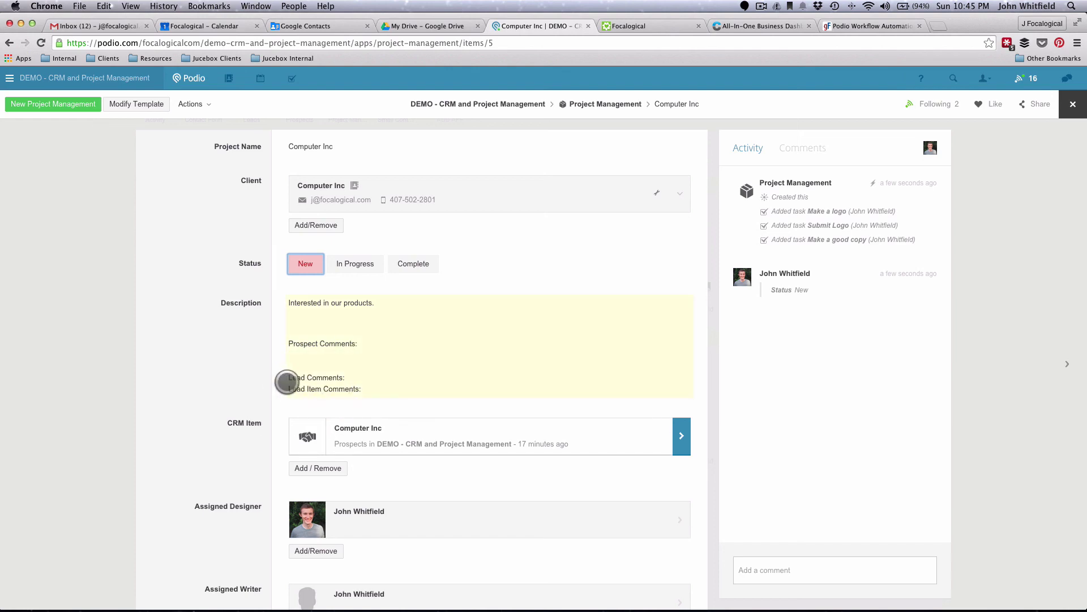
scroll(285, 384, "down", 4)
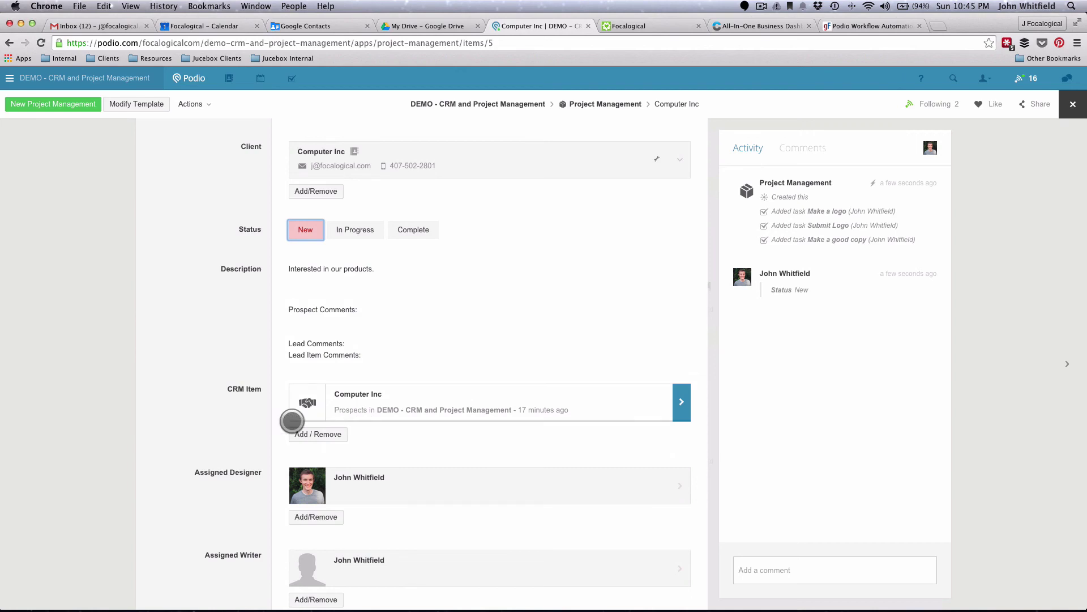
scroll(295, 459, "down", 3)
scroll(311, 496, "down", 8)
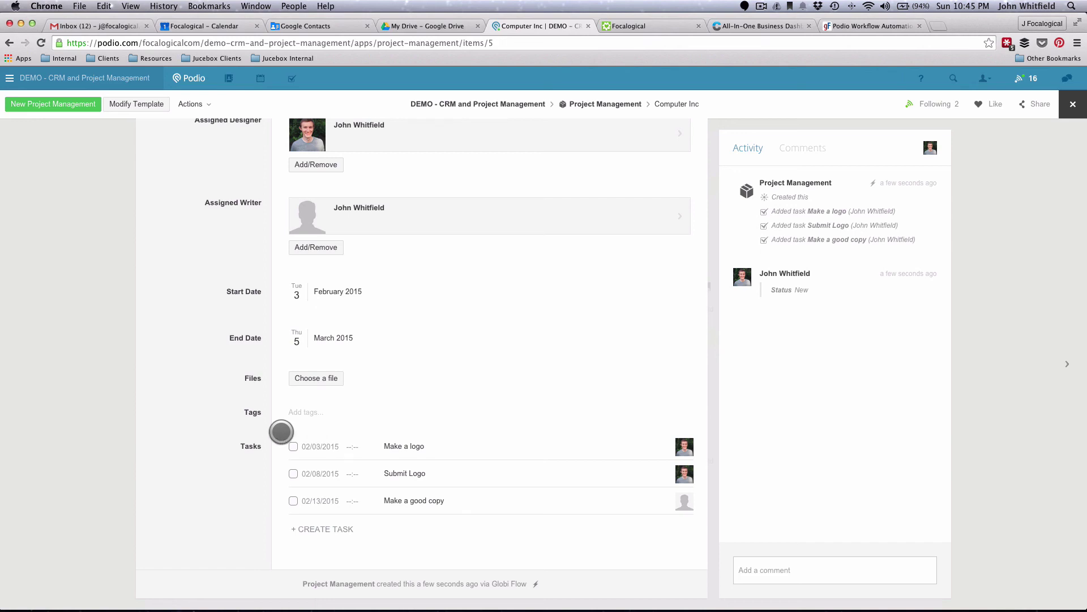
scroll(278, 431, "up", 5)
scroll(278, 430, "up", 2)
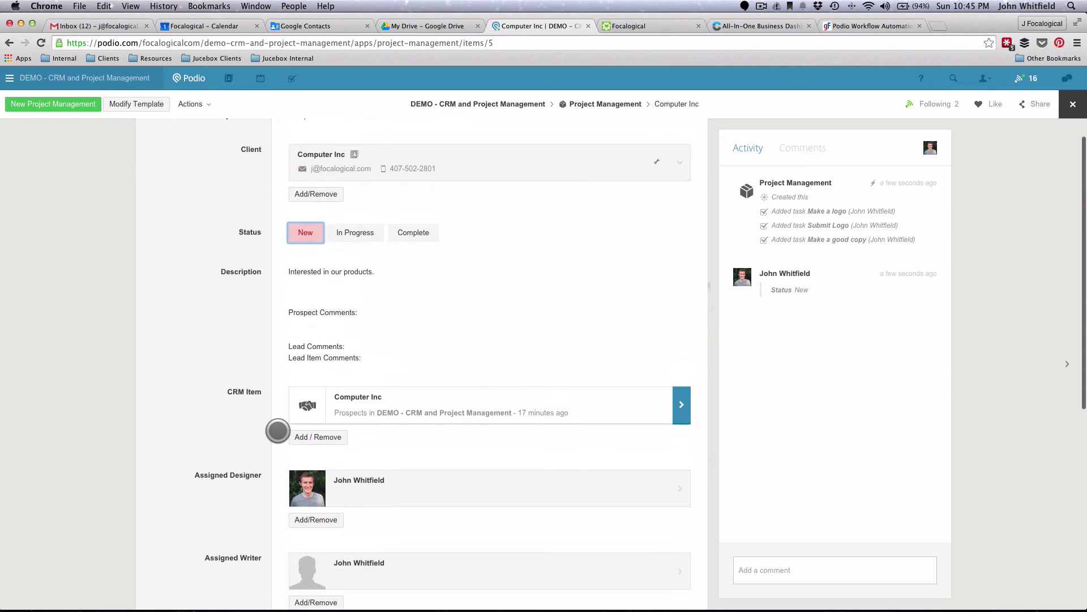